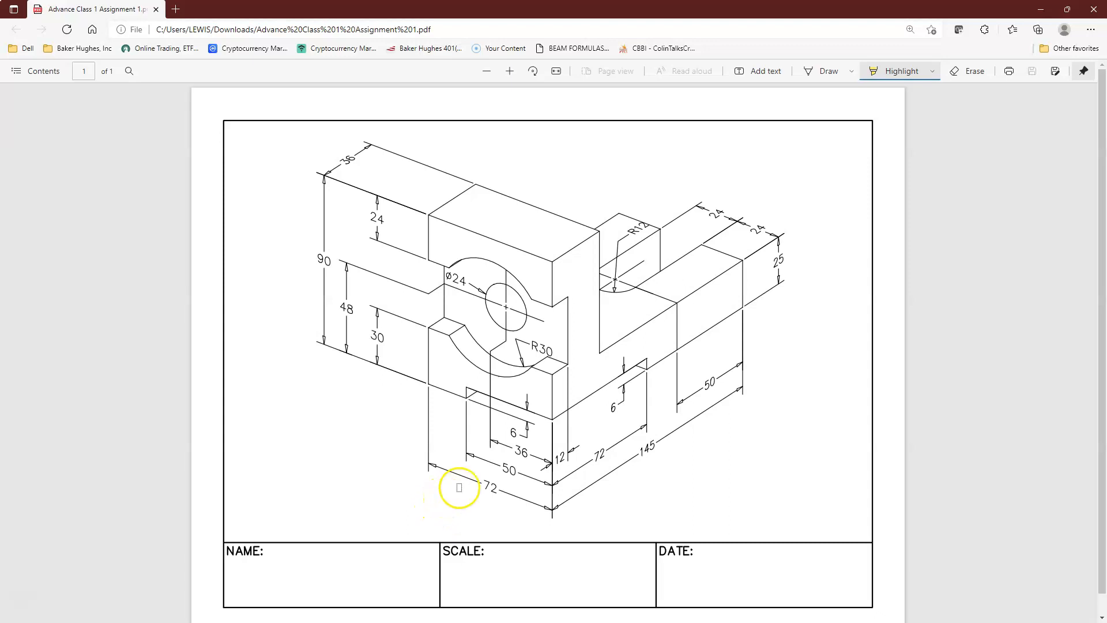
Highlight the overall dimensions 72, 145, 90, 36 and 25 on the assignment drawing
left_click_drag(481, 482, 499, 492)
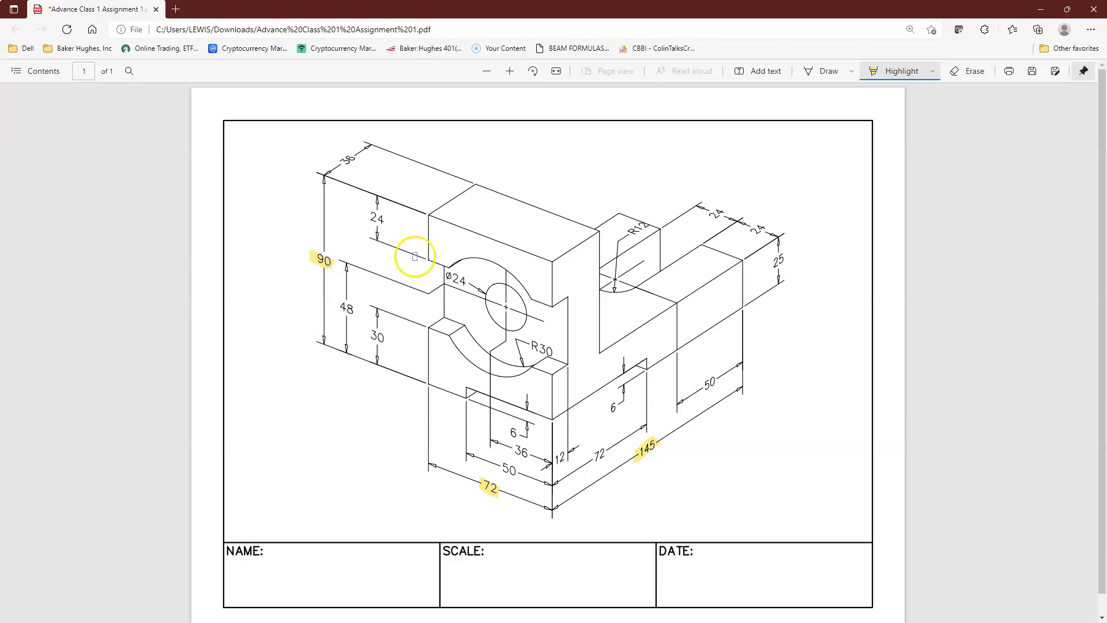
left_click_drag(341, 162, 360, 150)
left_click_drag(772, 265, 784, 256)
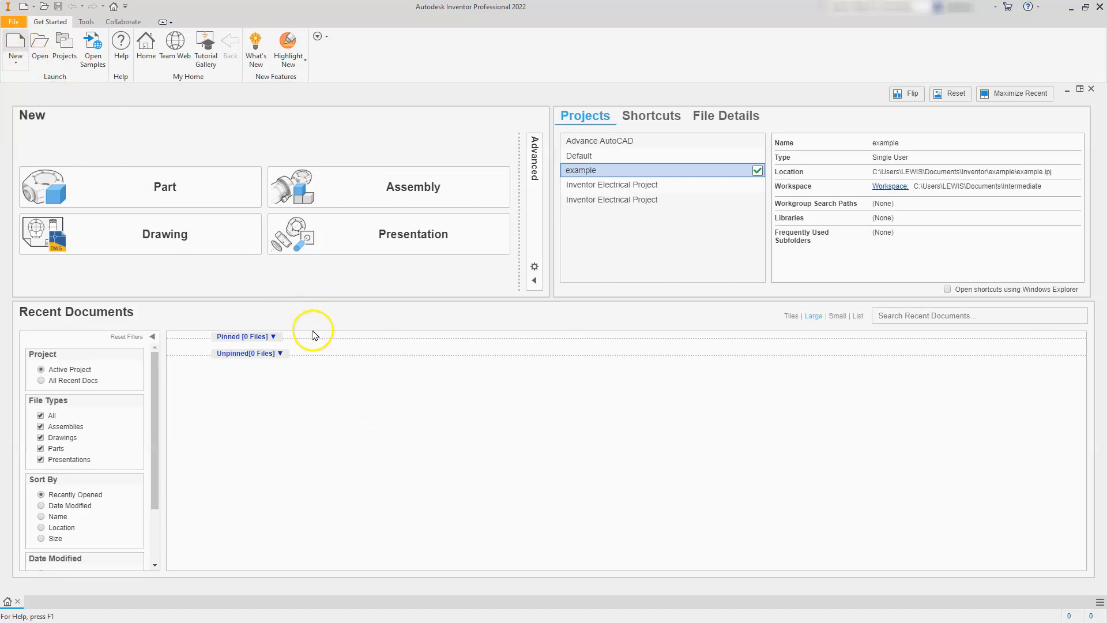
In Autodesk Inventor, create a new part from the Metric template Standard (mm).ipt
key("ctrl+n")
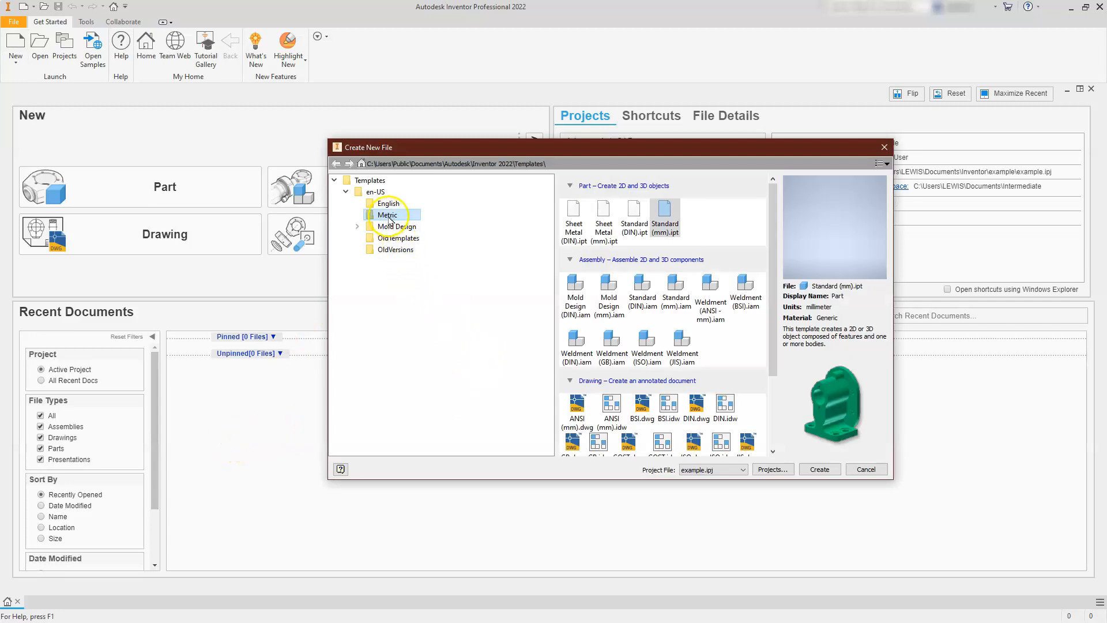
double_click(663, 222)
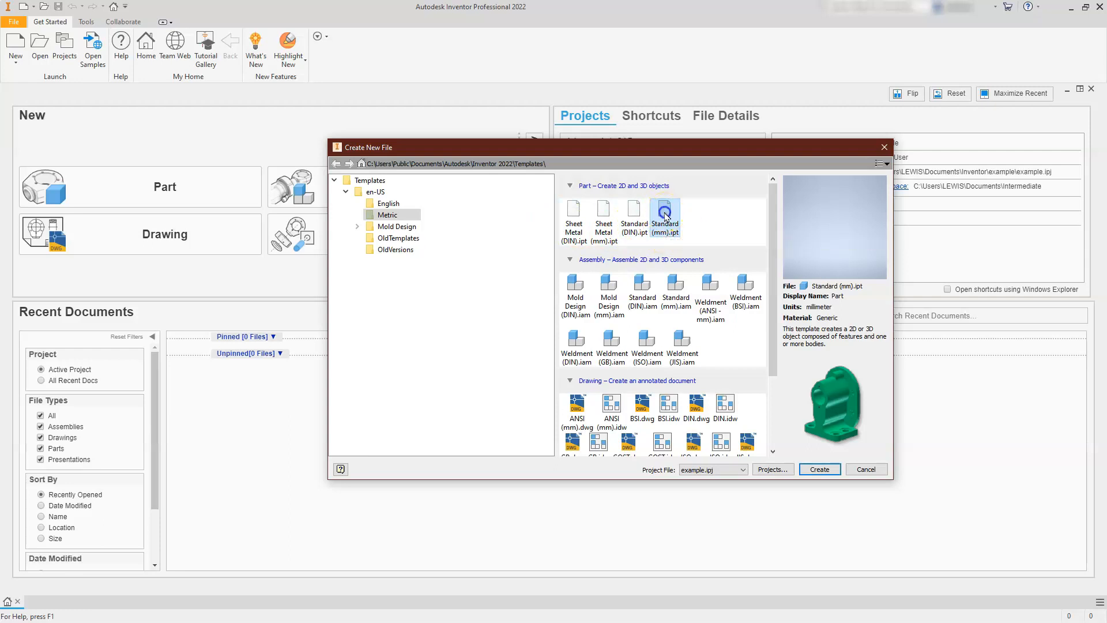
double_click(665, 214)
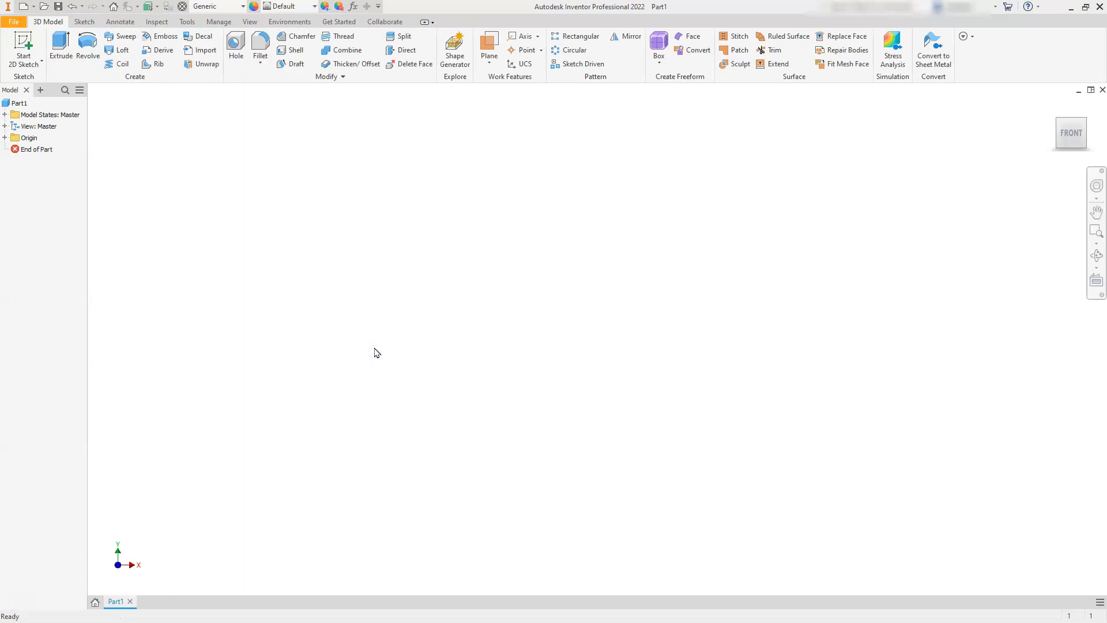
Start a 2D sketch on the YZ plane, oriented to the Right view
left_click(25, 42)
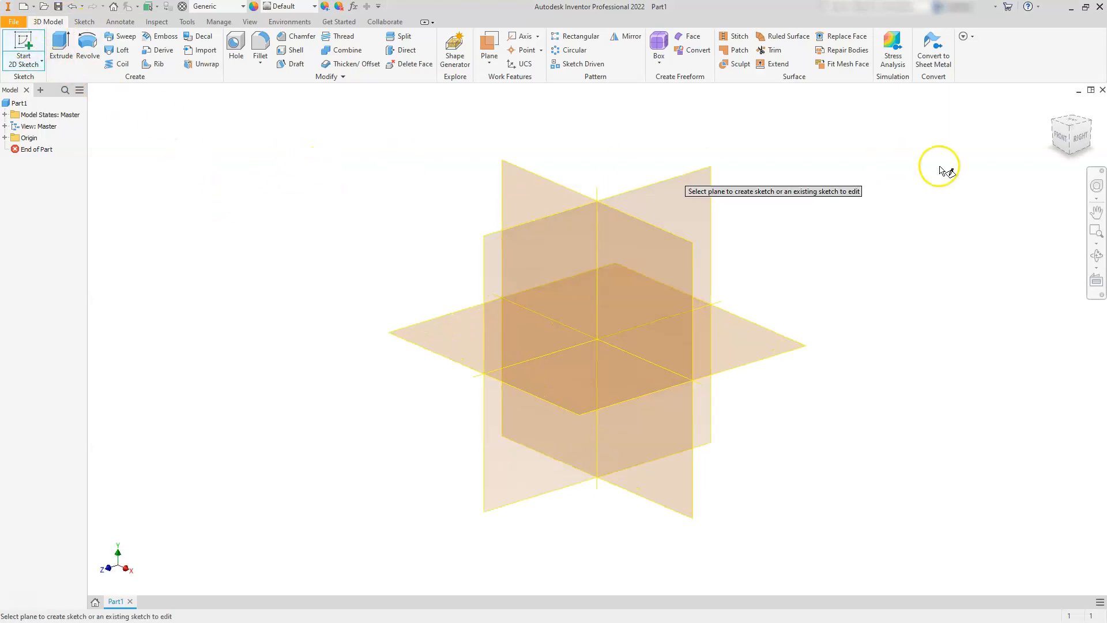
left_click(1083, 141)
key("s")
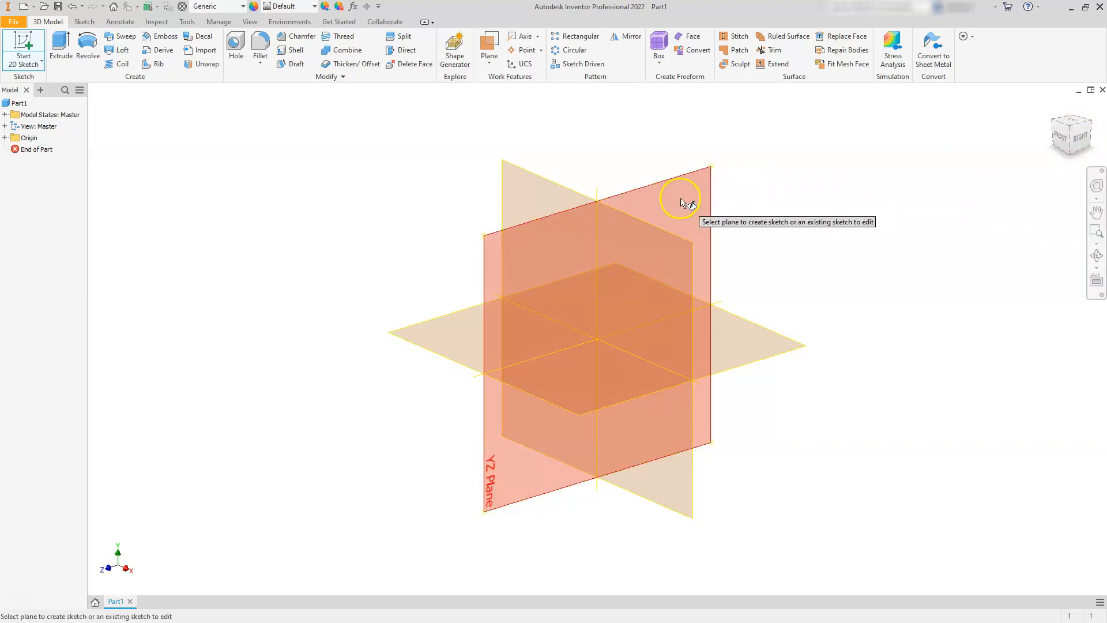
left_click(987, 147)
left_click(1070, 138)
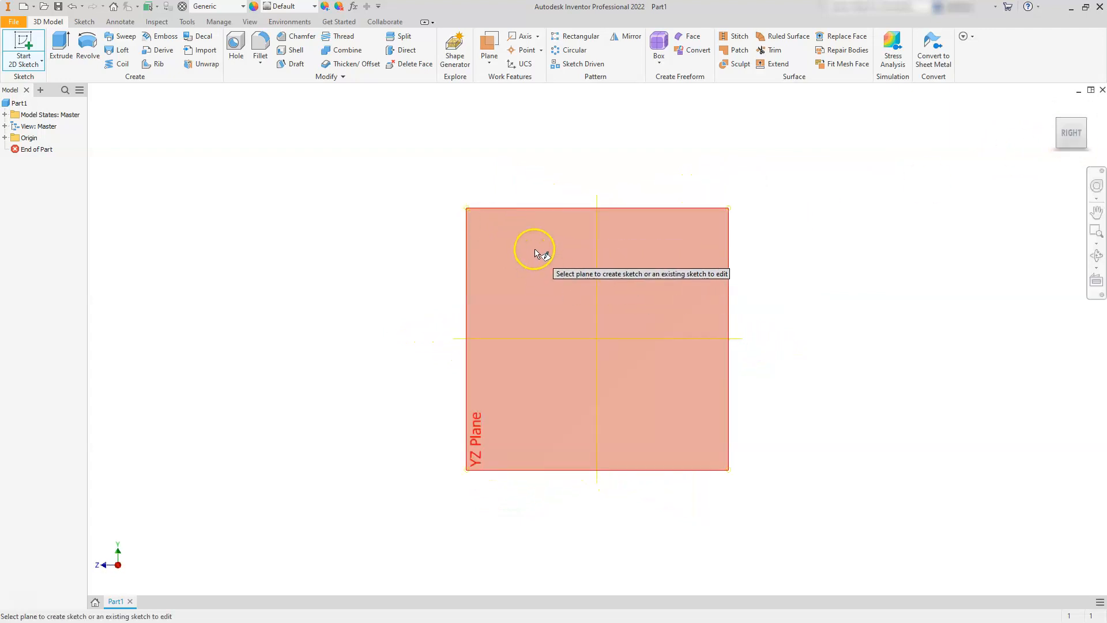
left_click(505, 239)
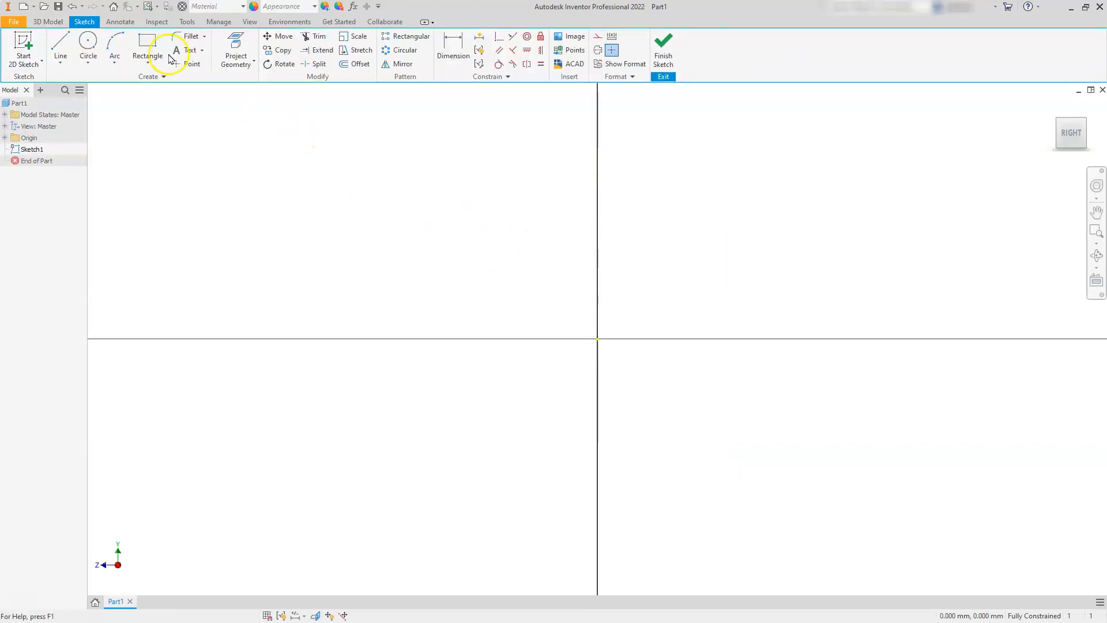
Sketch a vertical line 90 mm long downward, then a horizontal line 145 mm long from its lower end
left_click(61, 41)
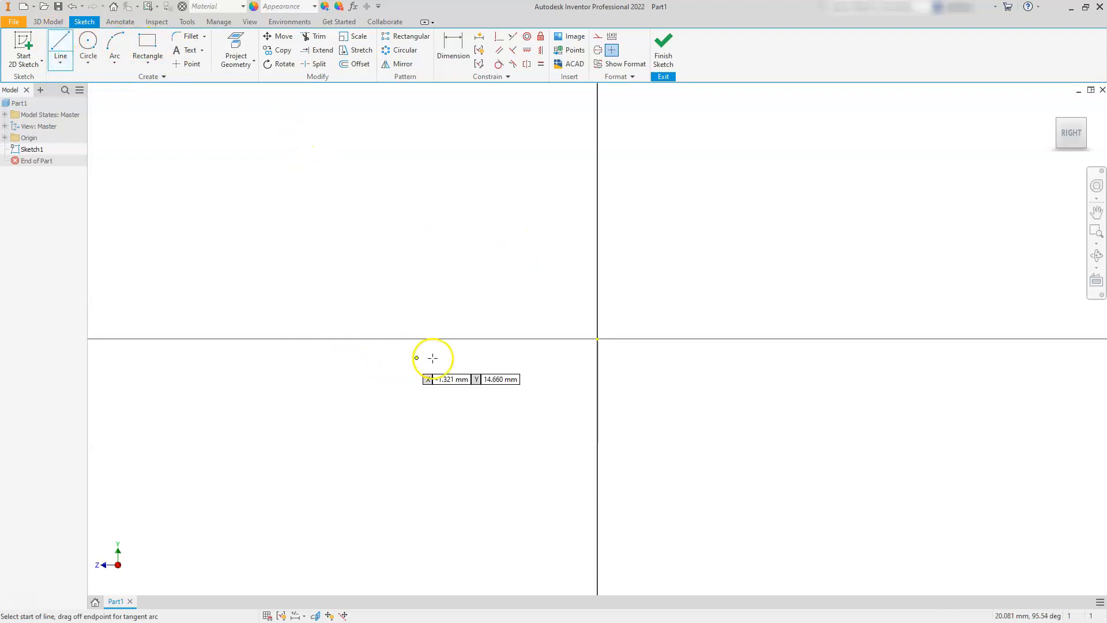
left_click(464, 233)
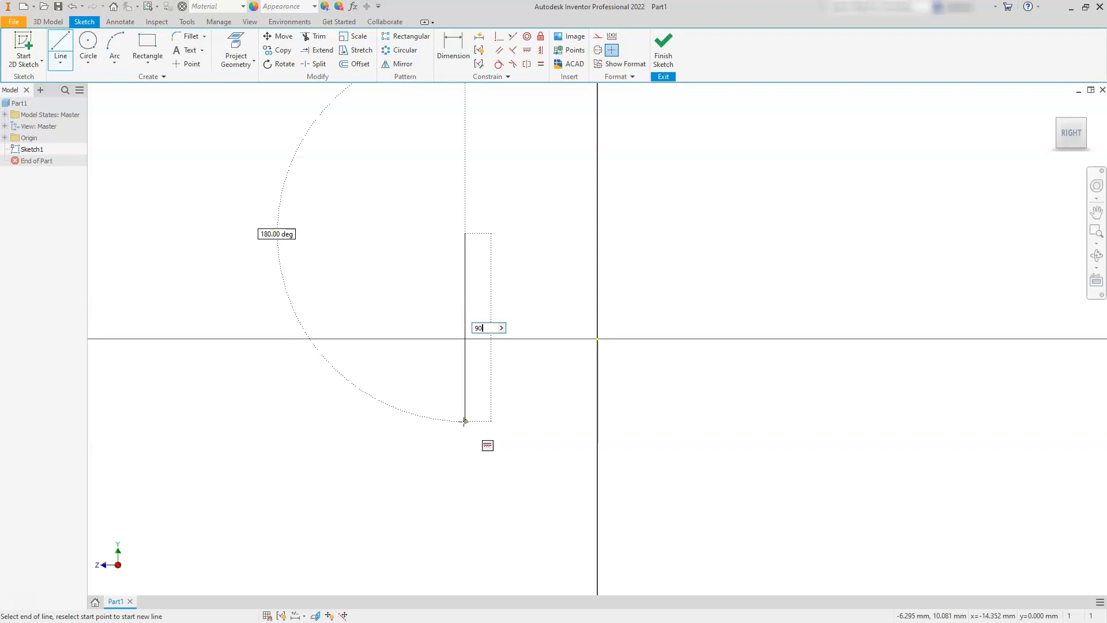
key("Return")
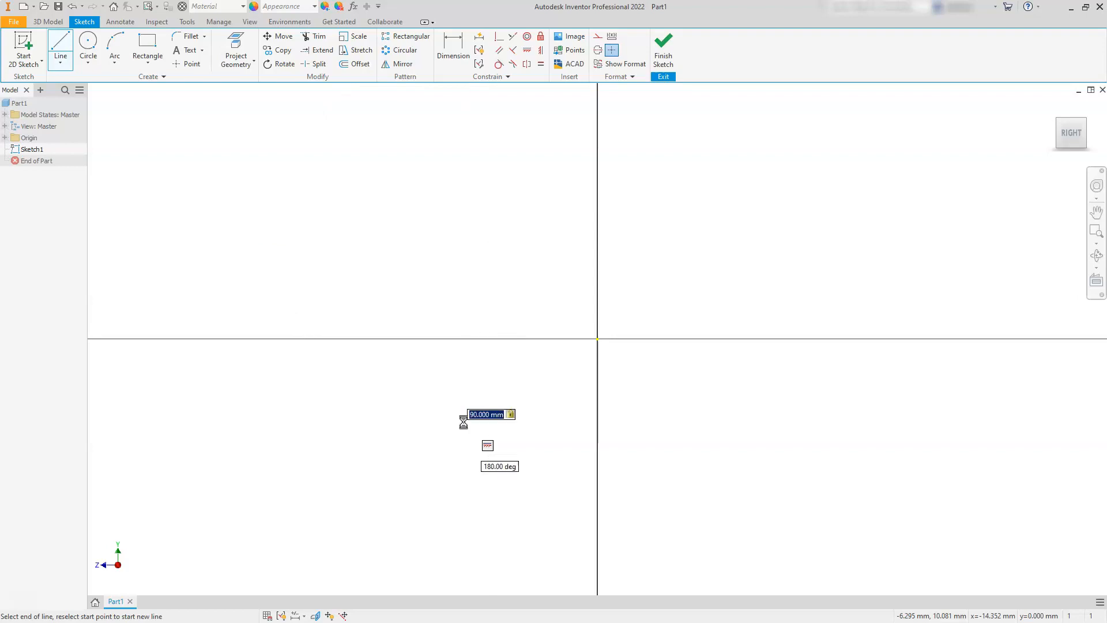
scroll(437, 361, "down", 8)
scroll(508, 362, "up", 8)
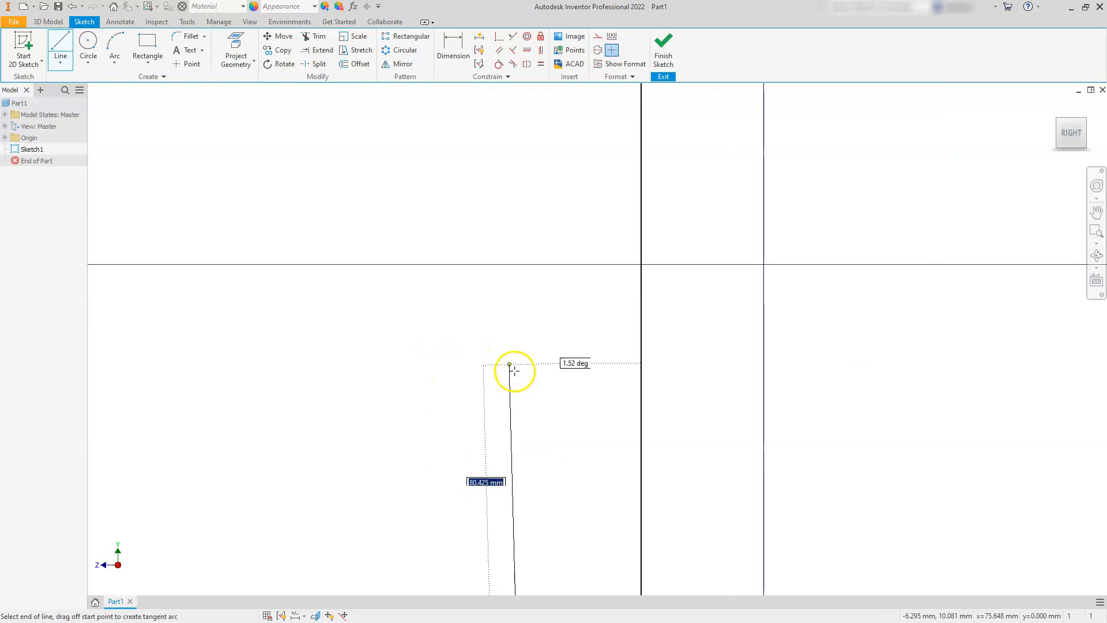
middle_click_drag(667, 571, 675, 519)
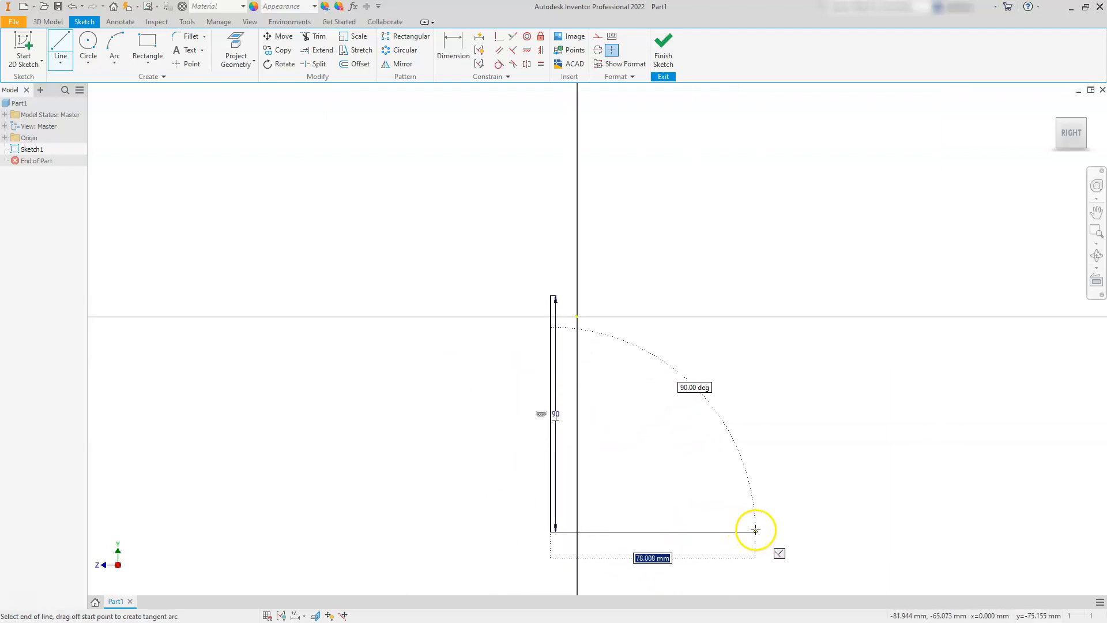
type("1")
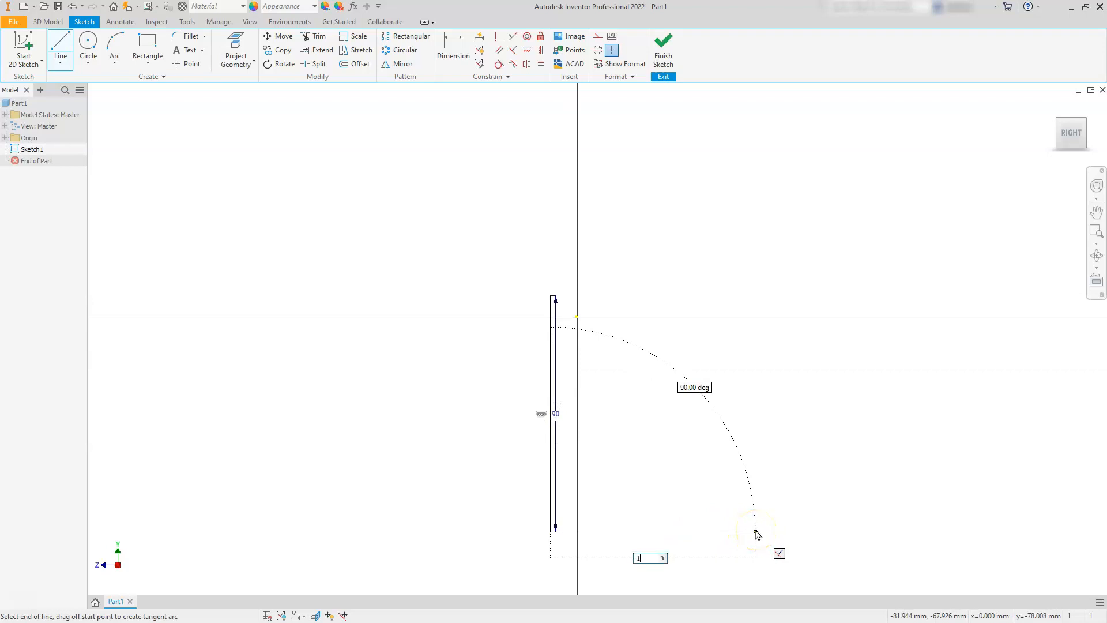
type("45")
key("Return")
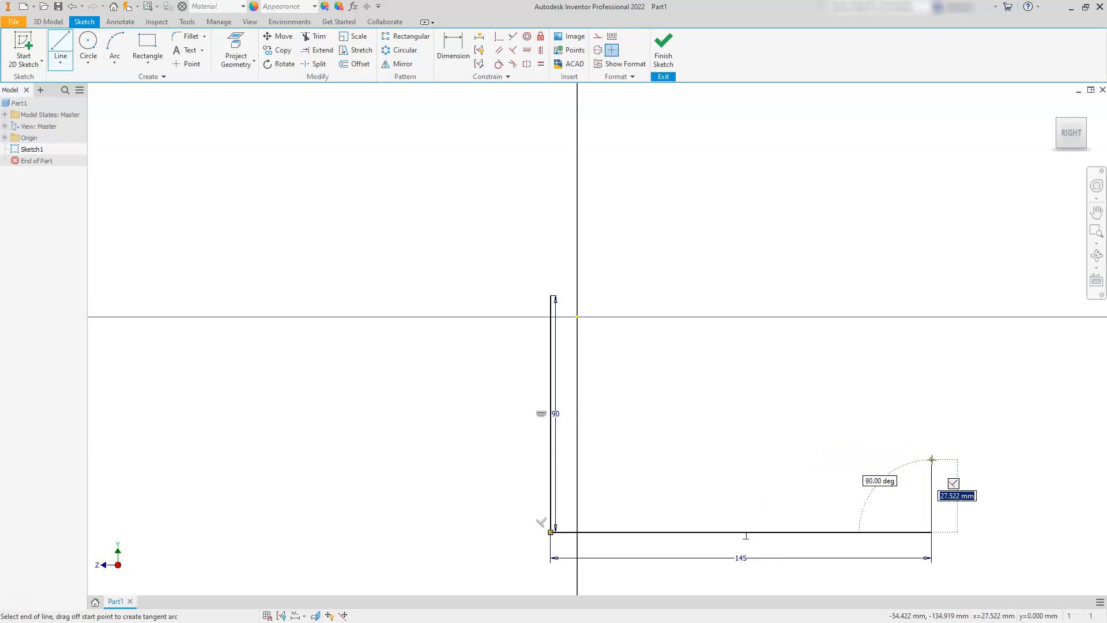
Close the L-shaped profile with perpendicular lines: an end edge about 27.5 mm high, a ledge about 104 mm long, an upright and a top edge
left_click(931, 460)
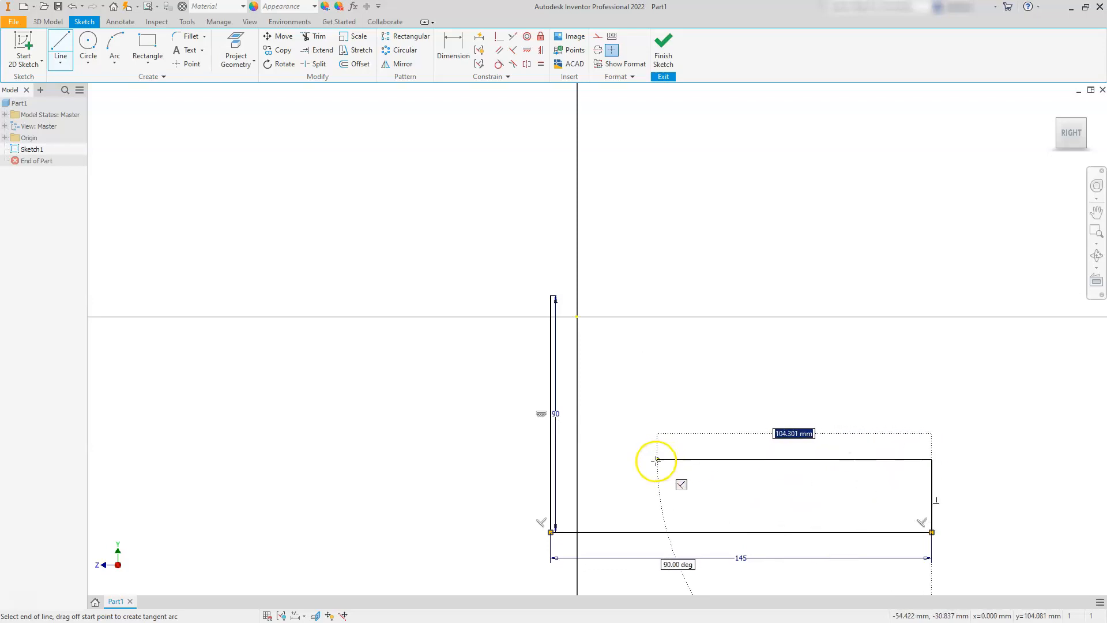
left_click(656, 459)
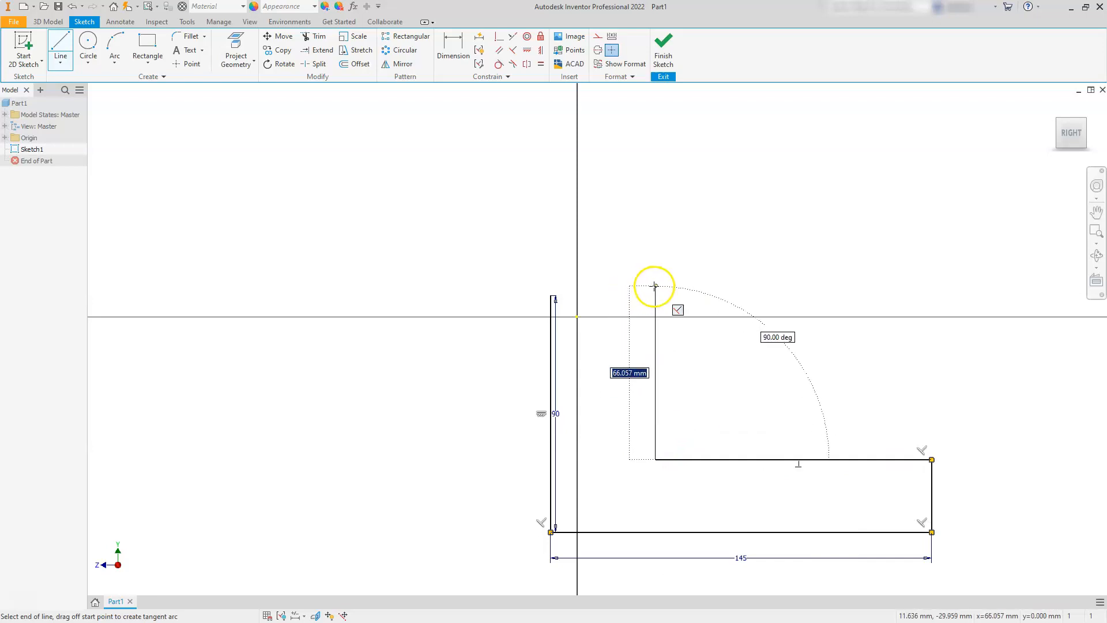
left_click(656, 295)
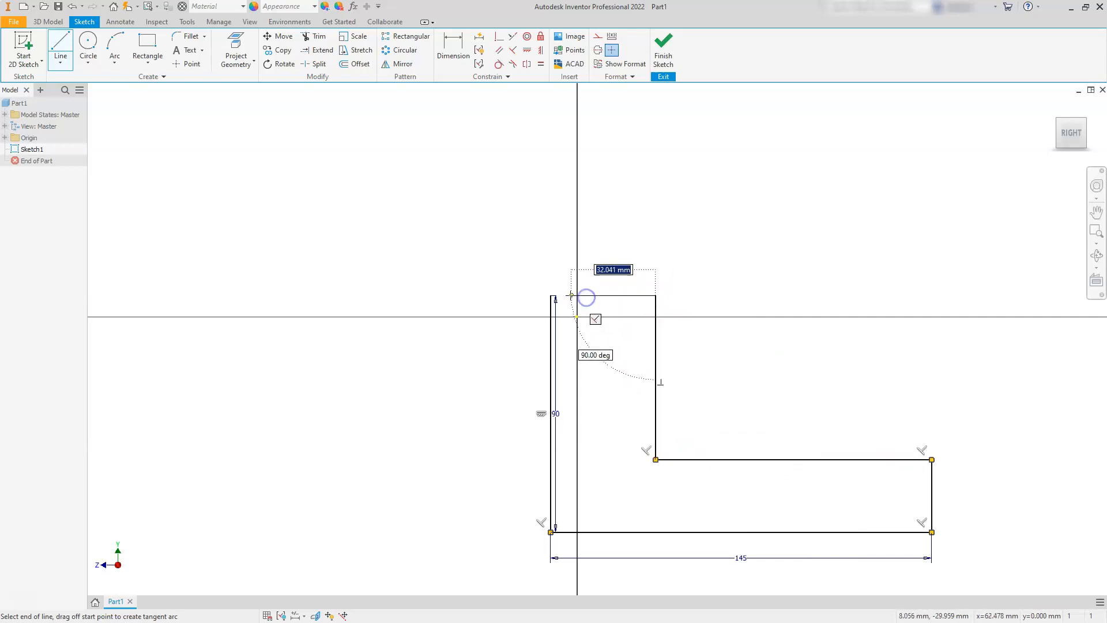
left_click(551, 295)
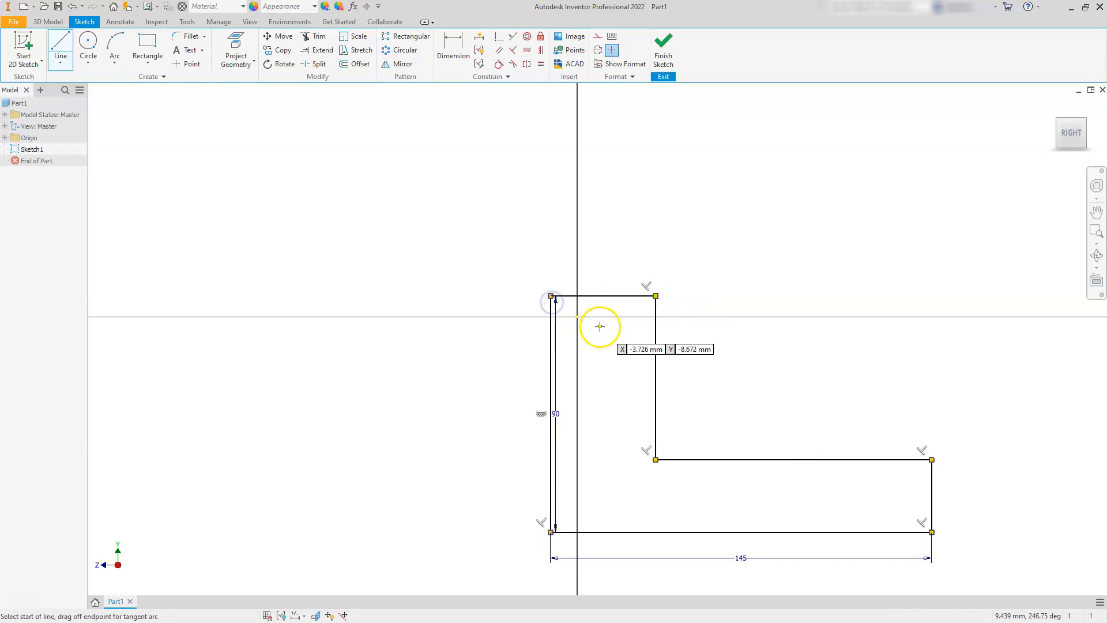
key("Escape")
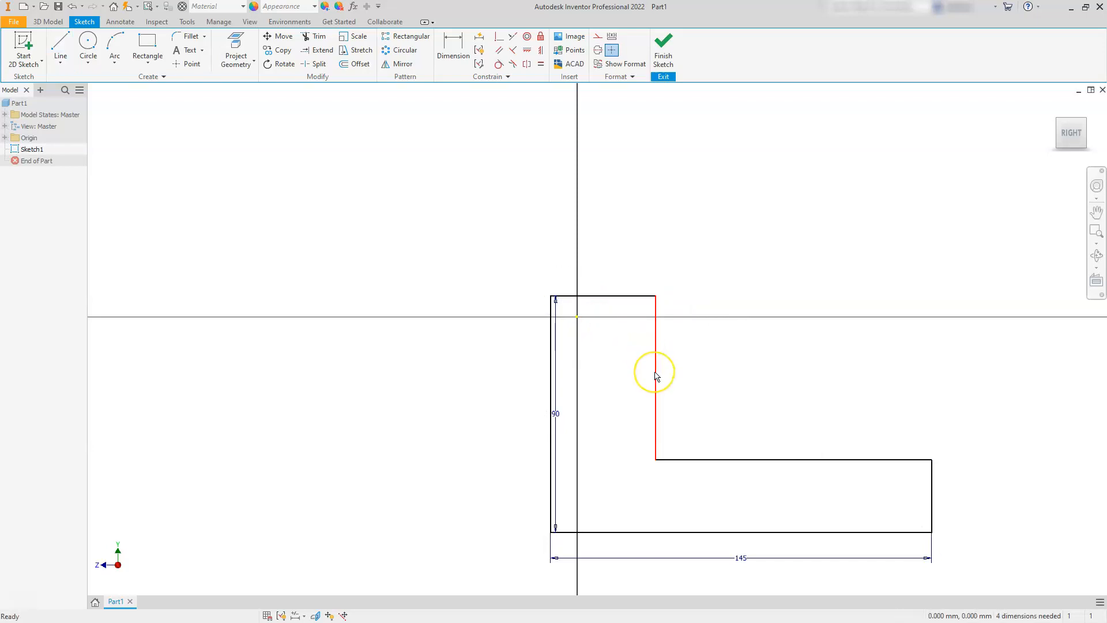
Dimension the top edge of the L-profile's upright leg at 36 mm
left_click(453, 43)
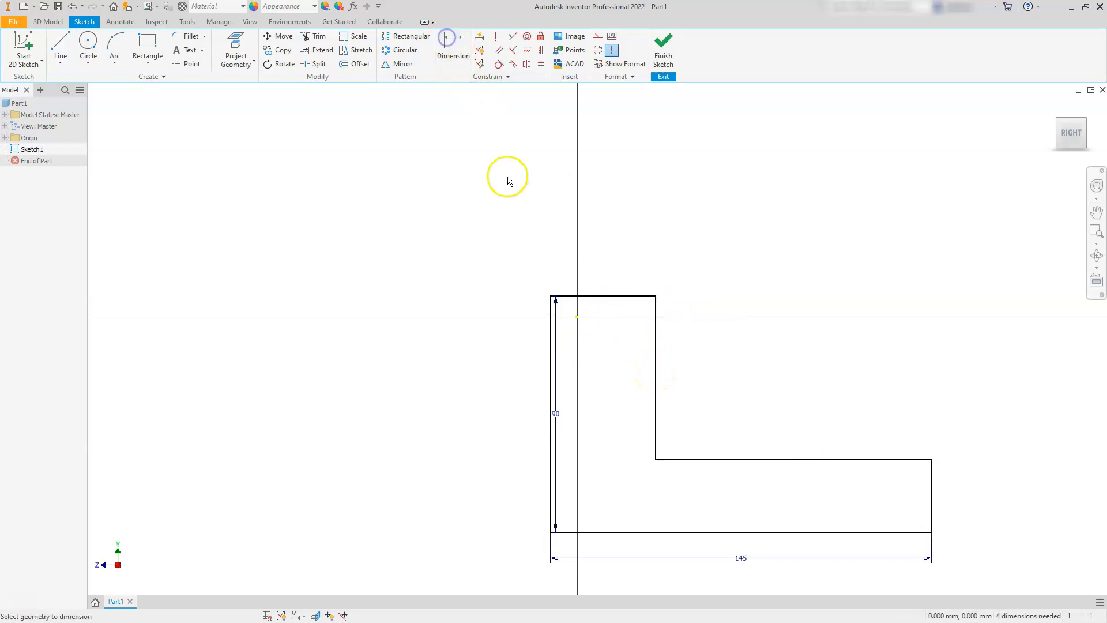
left_click(634, 297)
left_click(617, 245)
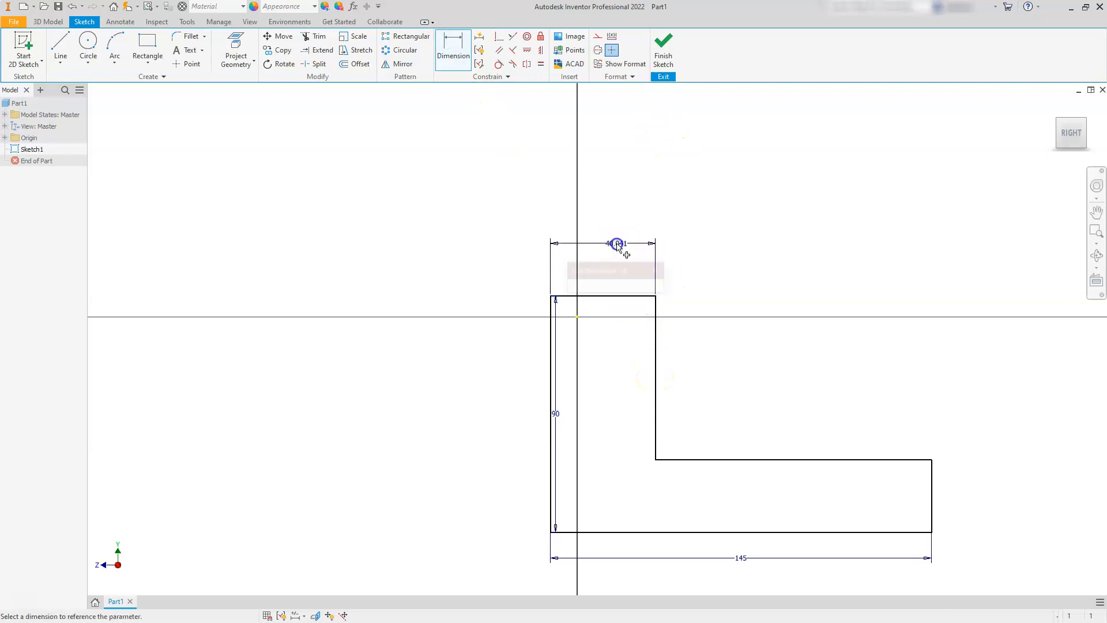
type("36")
key("Return")
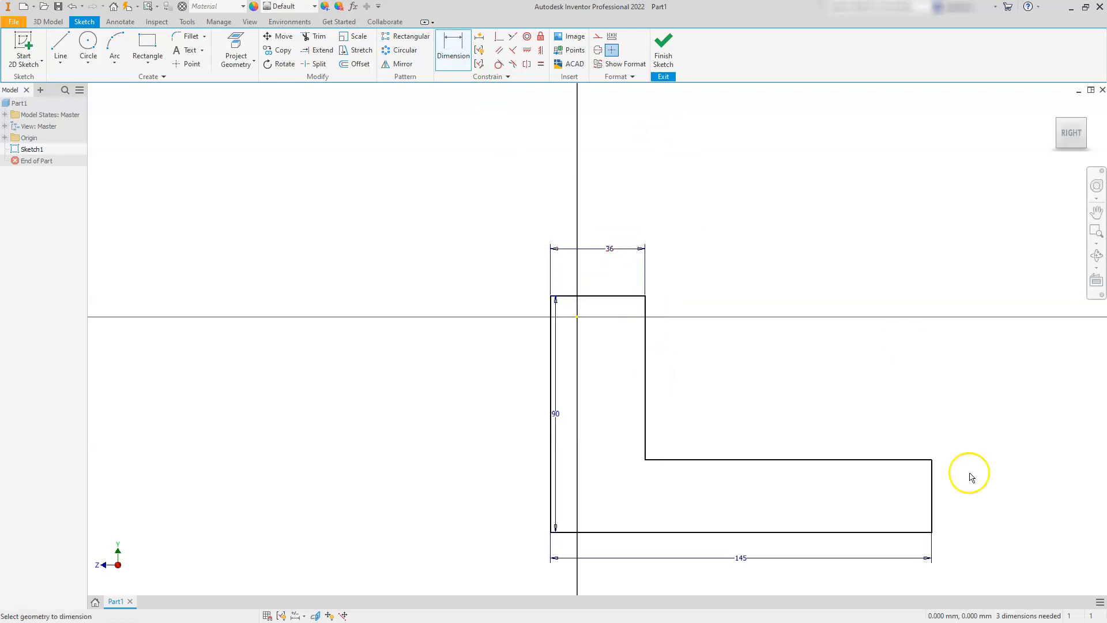
Dimension the end edge of the horizontal leg at 25 mm and move the 90 mm dimension outside the profile
left_click(930, 505)
left_click(989, 501)
key("Return")
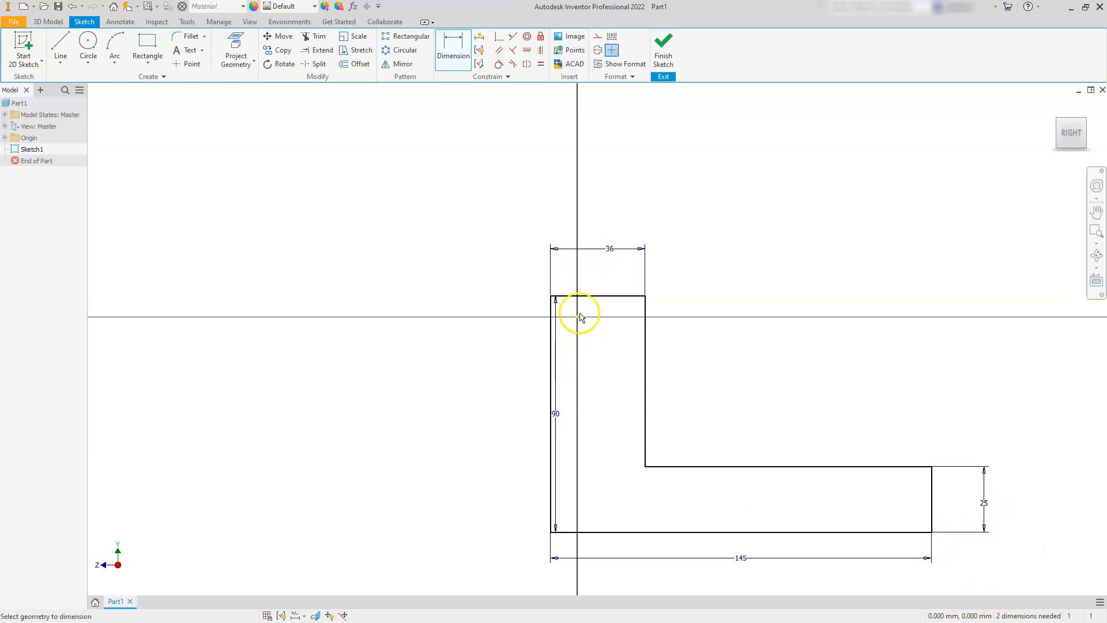
key("Escape")
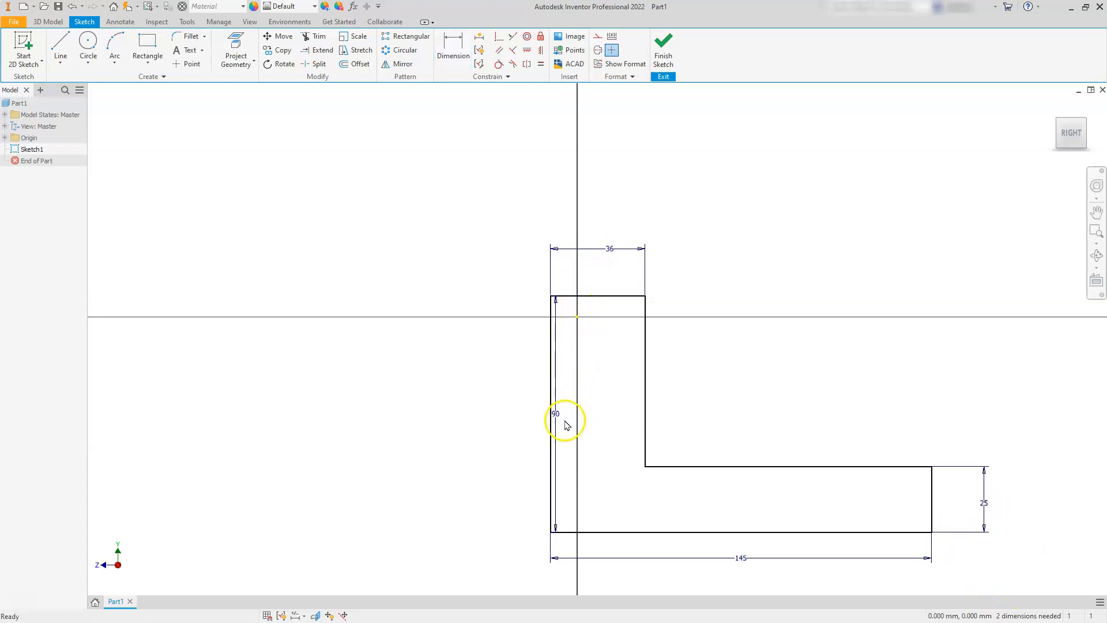
mouse_move(554, 412)
left_mouse_down()
mouse_move(482, 427)
mouse_move(485, 438)
left_mouse_up()
left_click(507, 419)
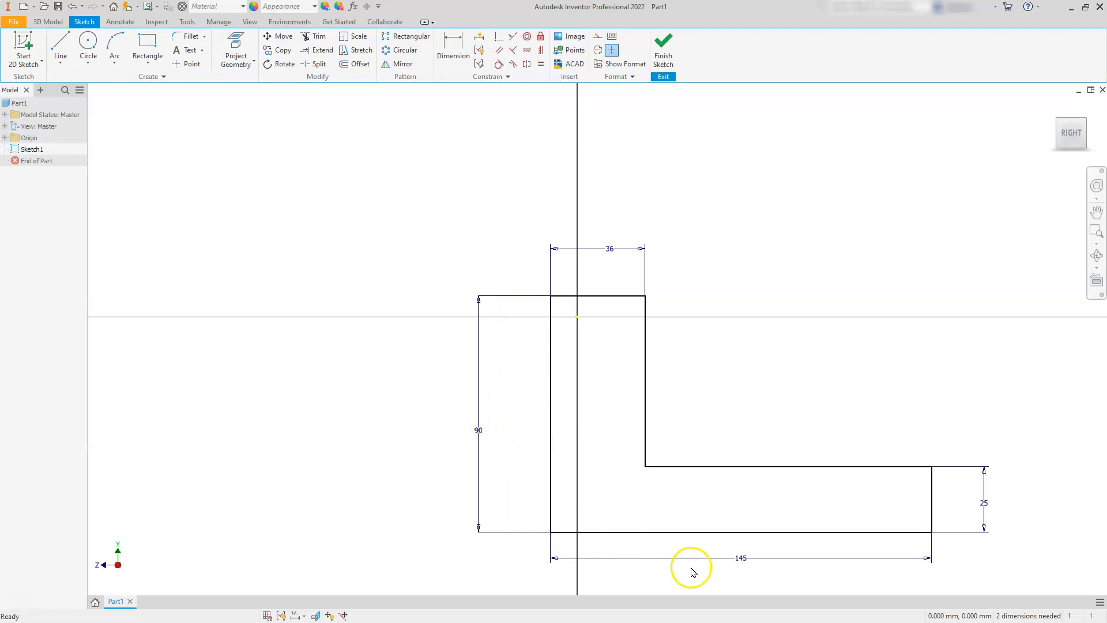
Dimension the bottom edge vertically from the sketch origin as half the 90 mm height, using the expression d0/2
left_click(451, 50)
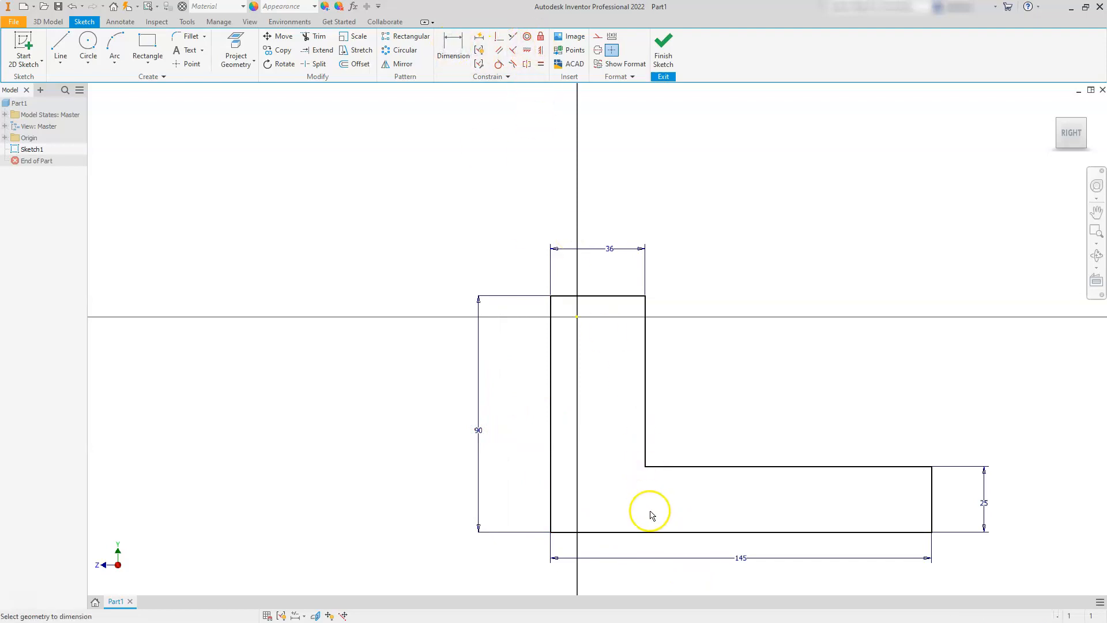
left_click(647, 532)
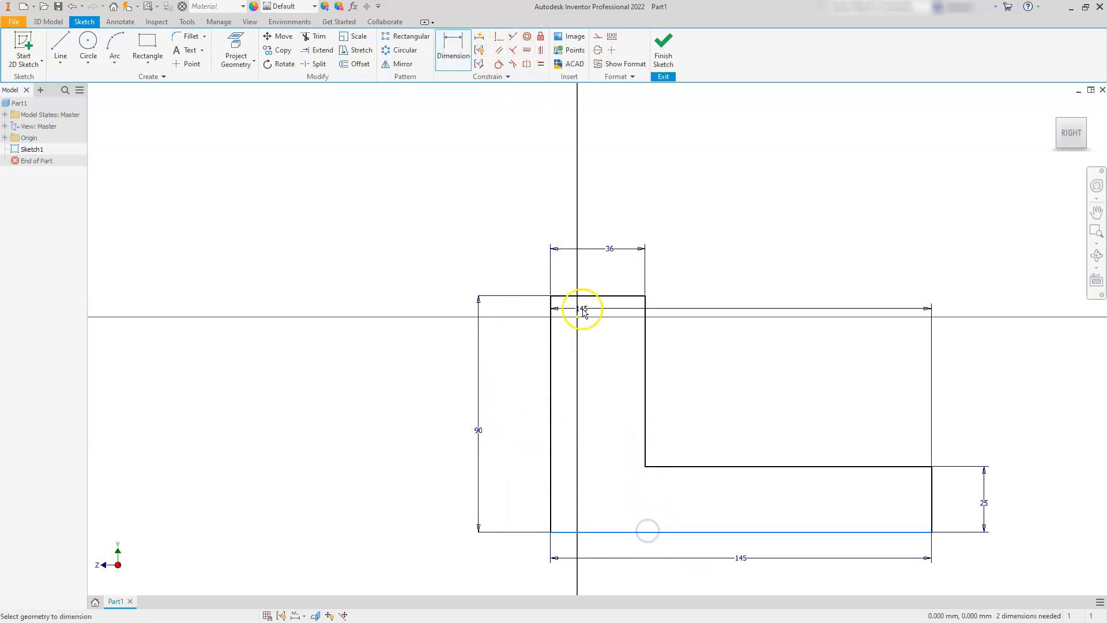
left_click(577, 317)
left_click(515, 442)
left_click(477, 429)
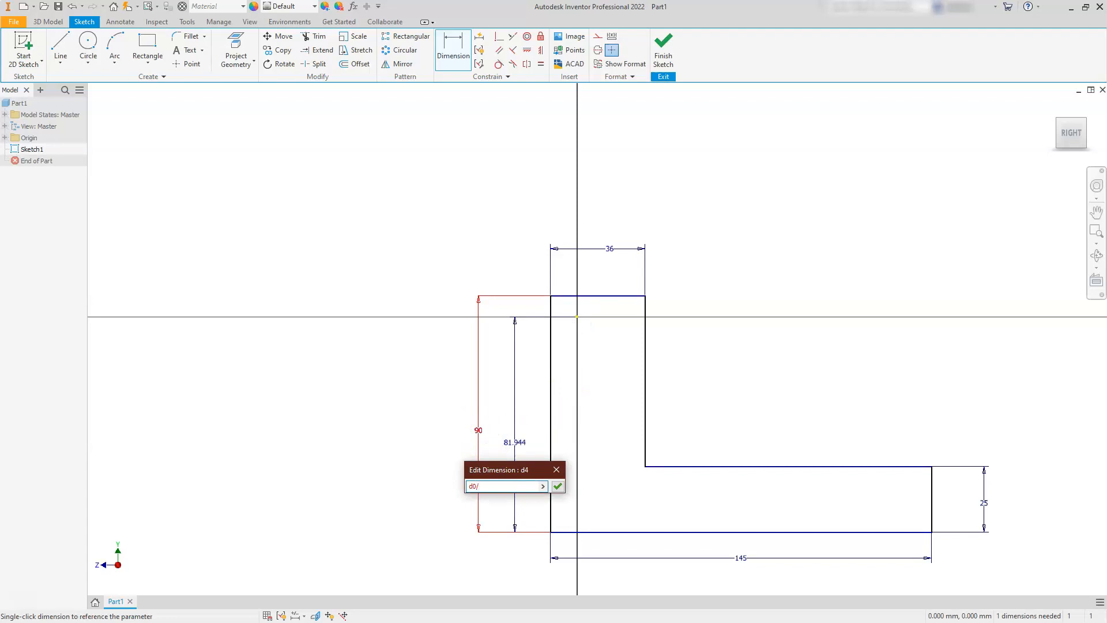
type("/2")
key("Return")
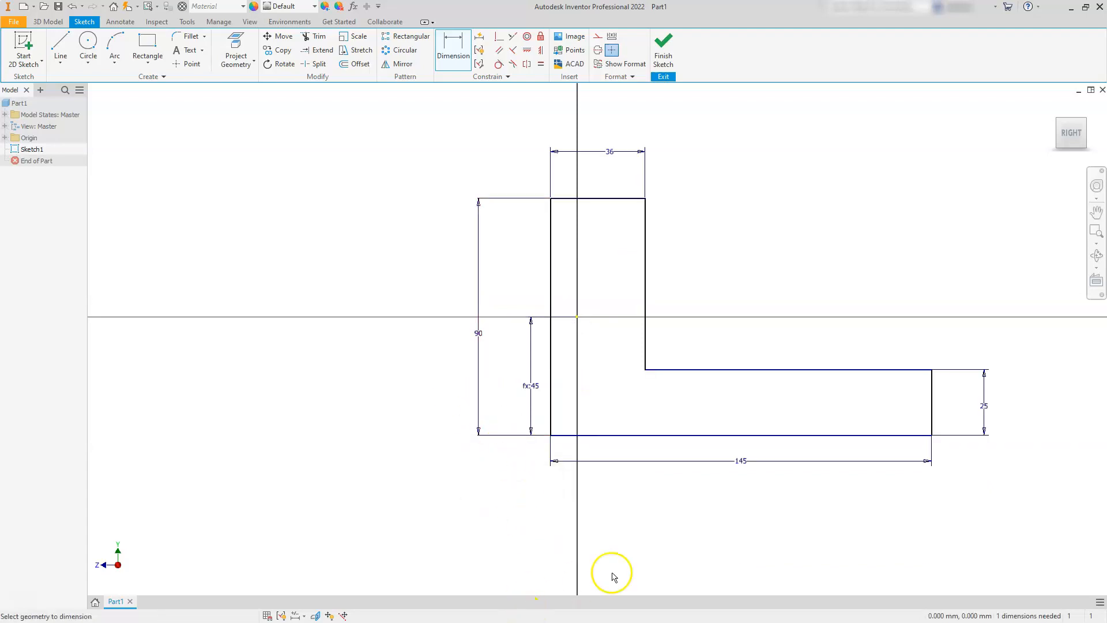
Dimension the end edge of the horizontal leg from the sketch origin as half the 145 mm length, using d1/2
left_click(930, 406)
left_click(577, 318)
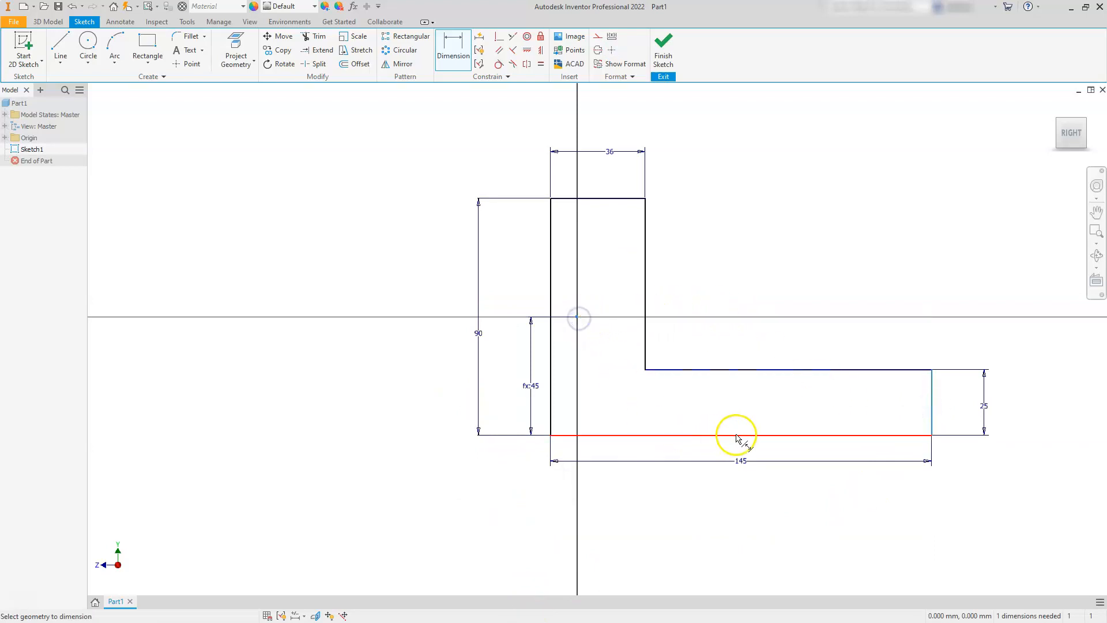
left_click(766, 447)
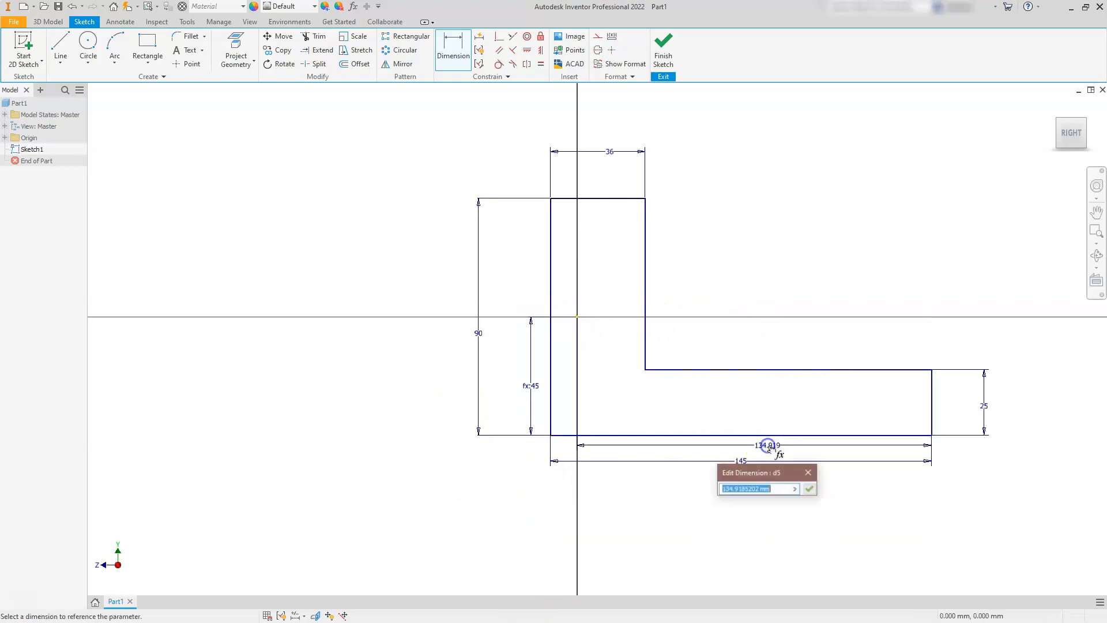
left_click(741, 461)
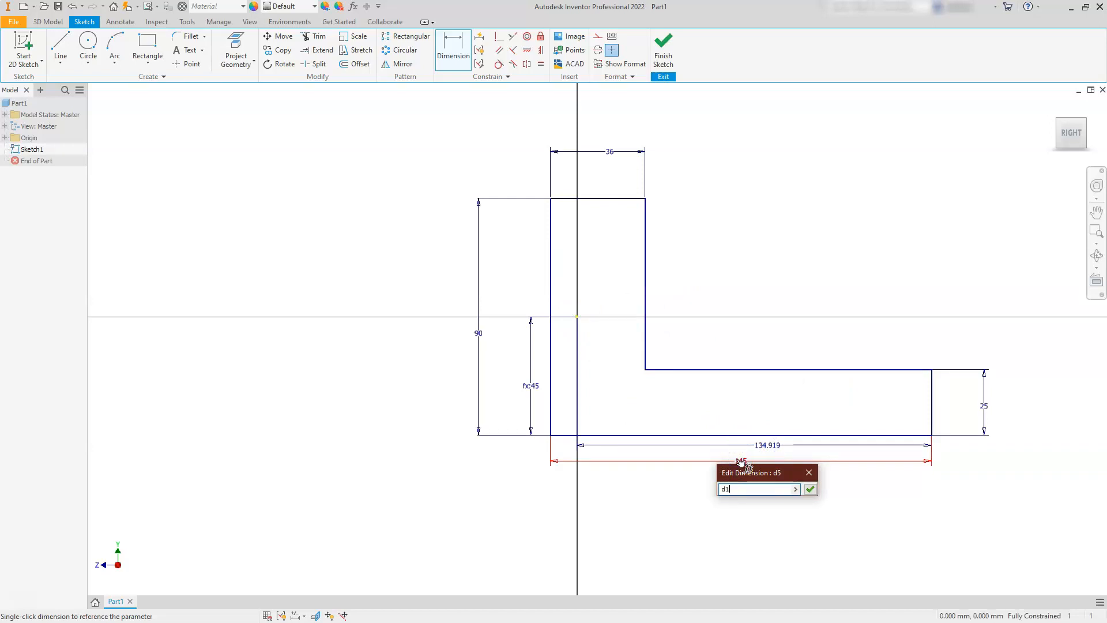
key("Return")
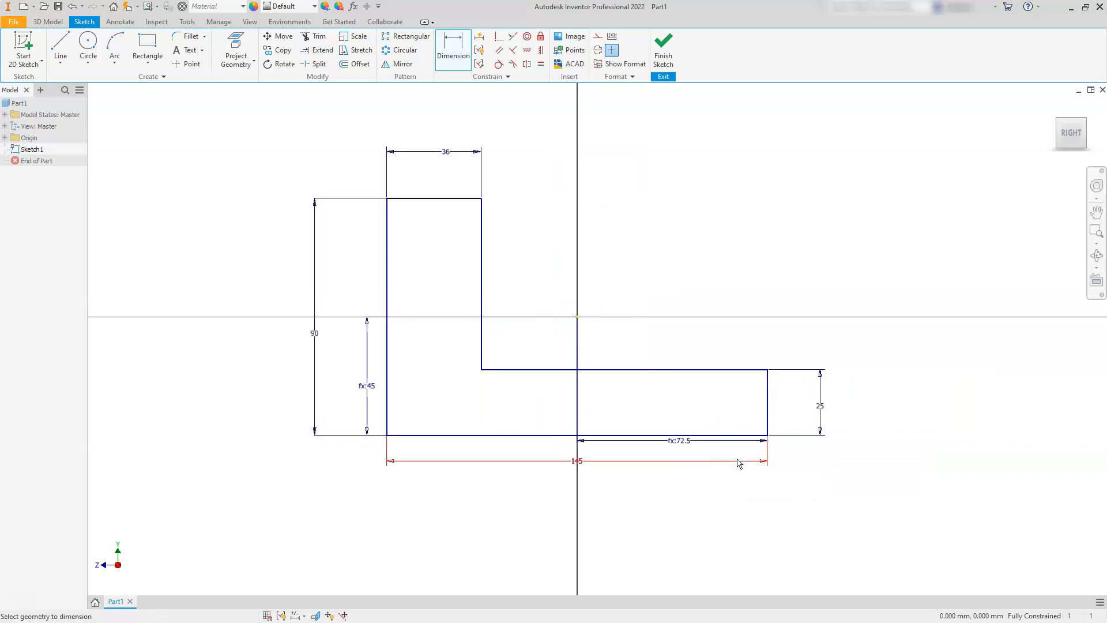
End dimensioning and finish the L-profile sketch
key("Escape")
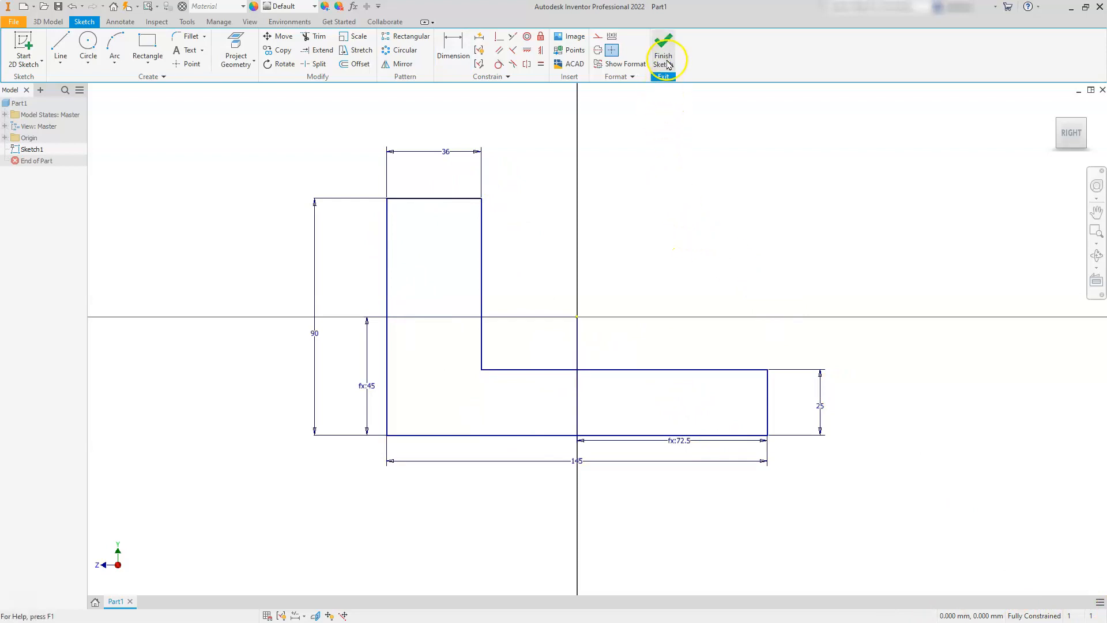
right_click(705, 194)
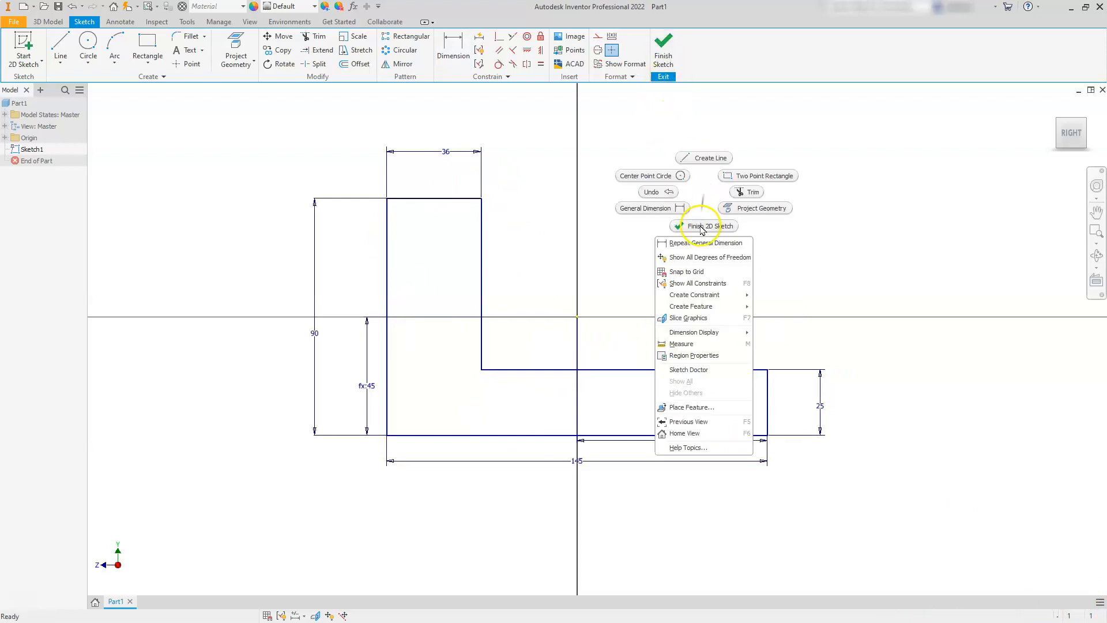
left_click(700, 226)
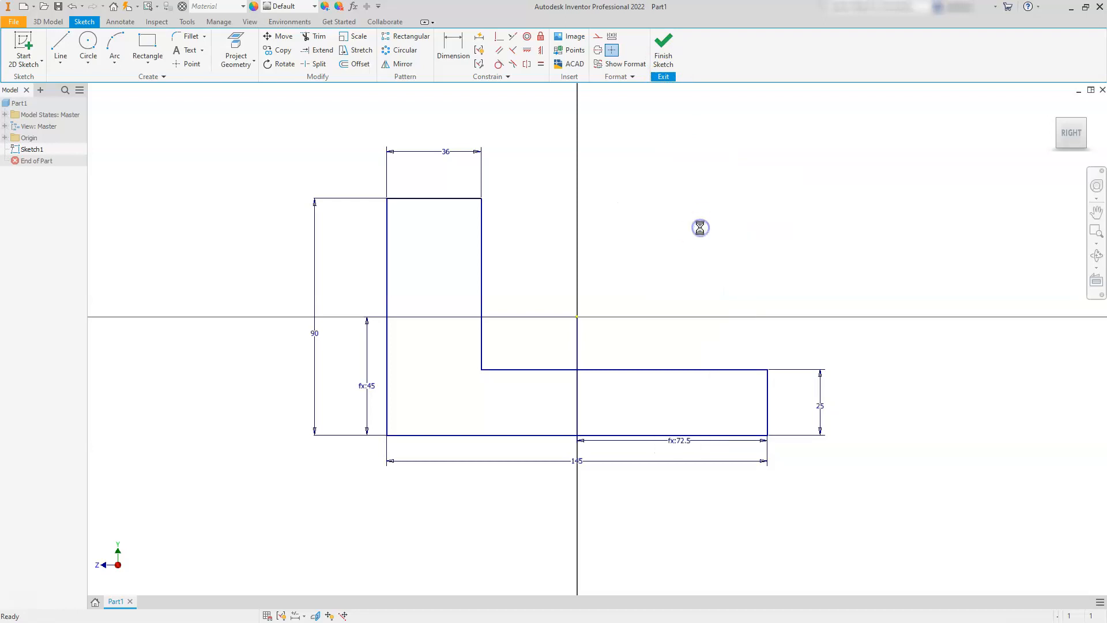
Extrude the L-profile 72 mm
mouse_move(1060, 124)
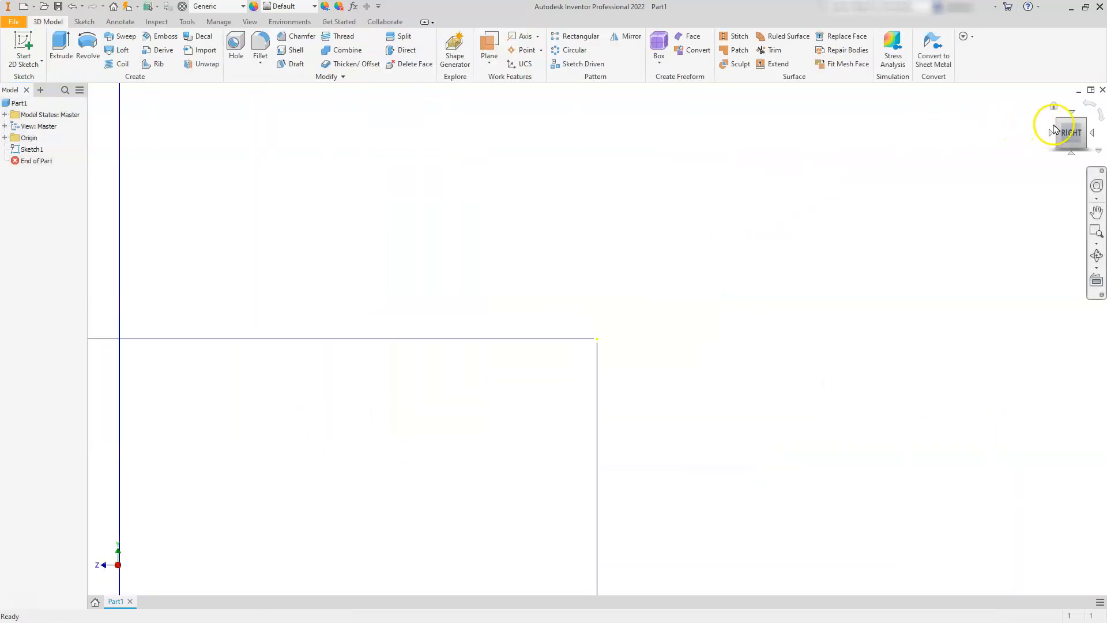
left_click(1061, 124)
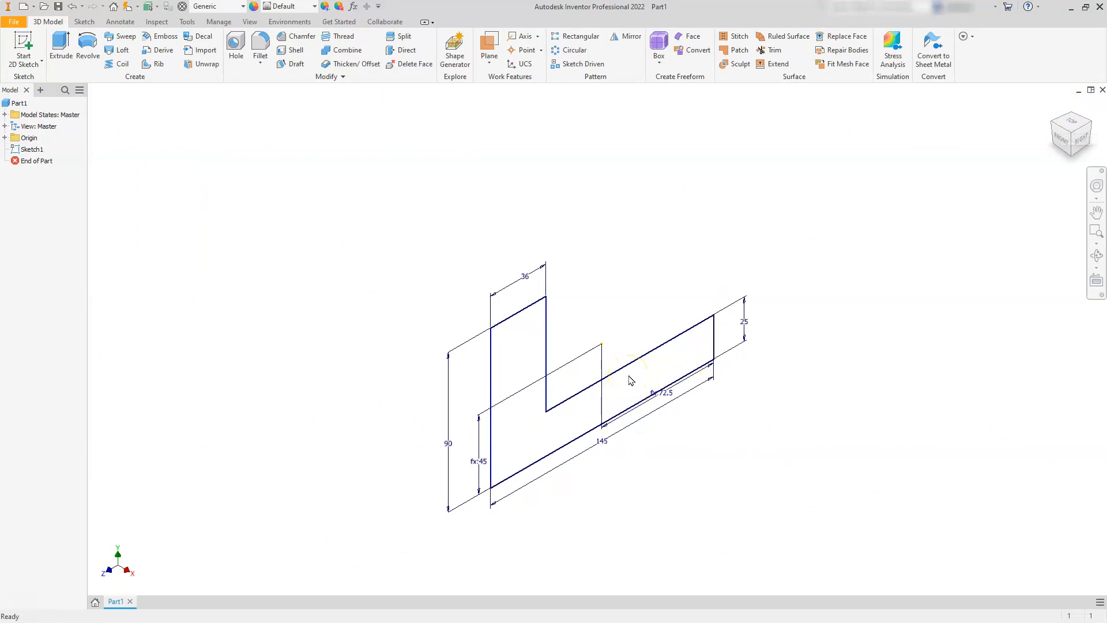
left_click(60, 42)
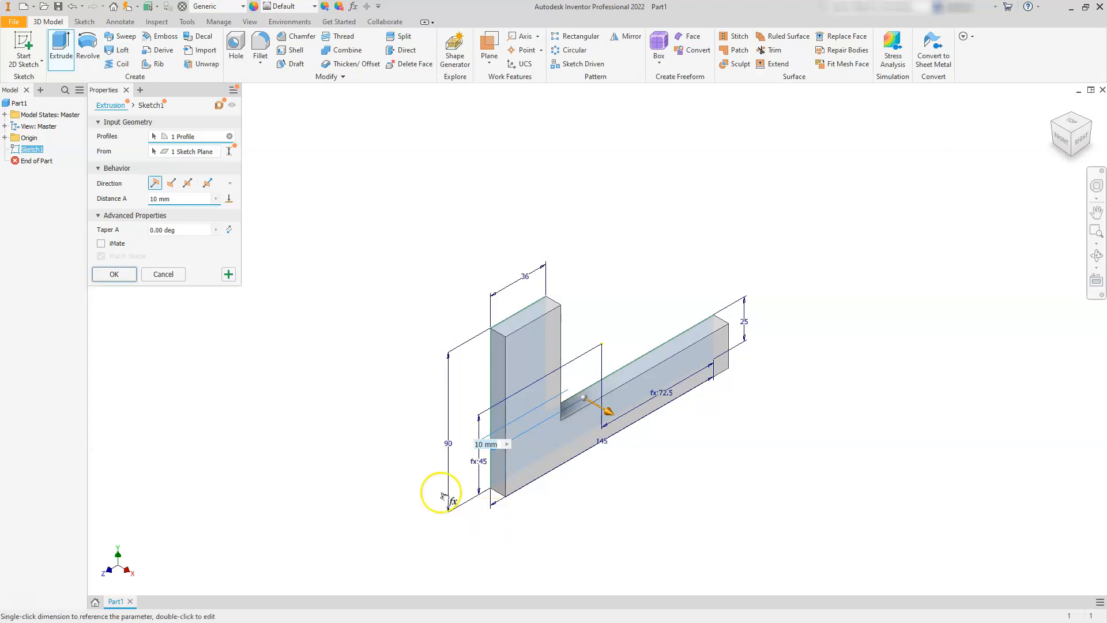
left_click(180, 199)
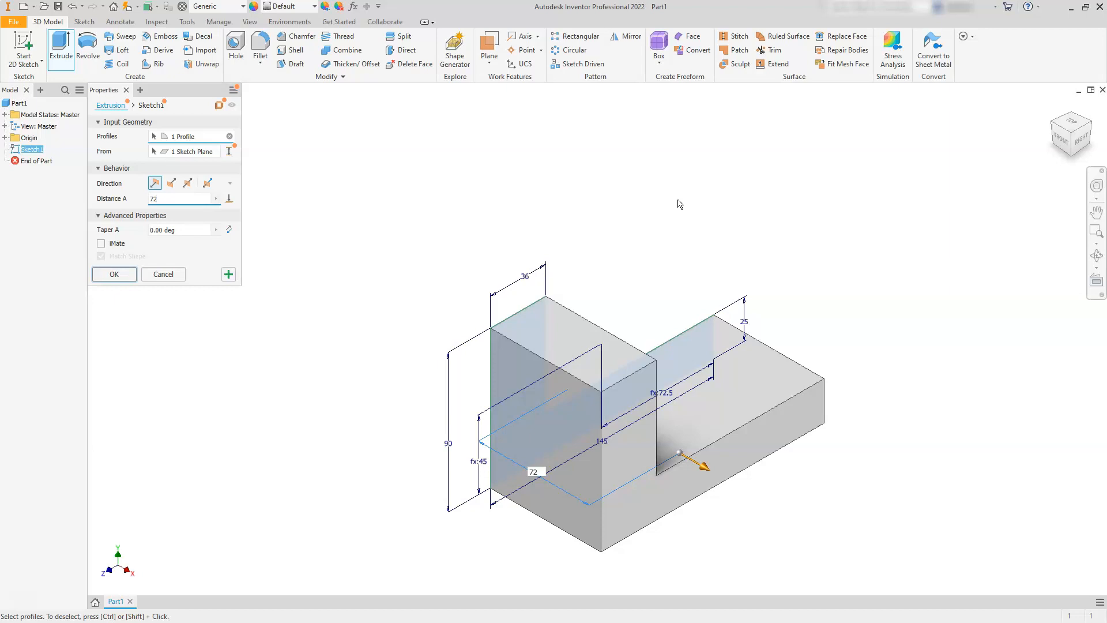
left_click(114, 275)
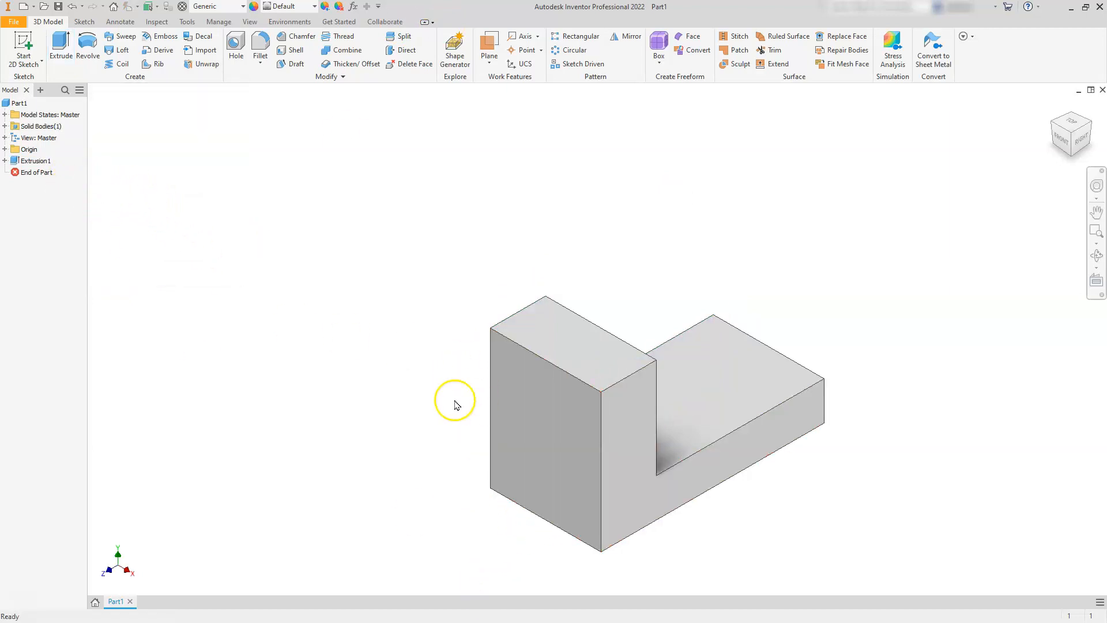
Edit the L-shaped extrusion so that its 72 mm distance runs symmetrically about the sketch plane
double_click(14, 163)
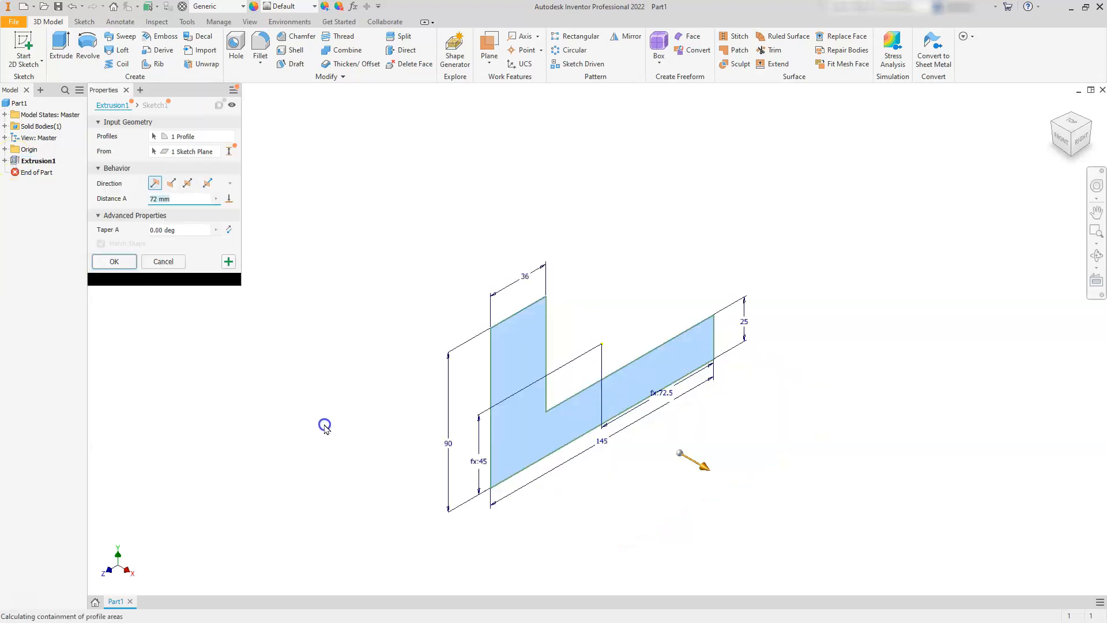
left_click(189, 184)
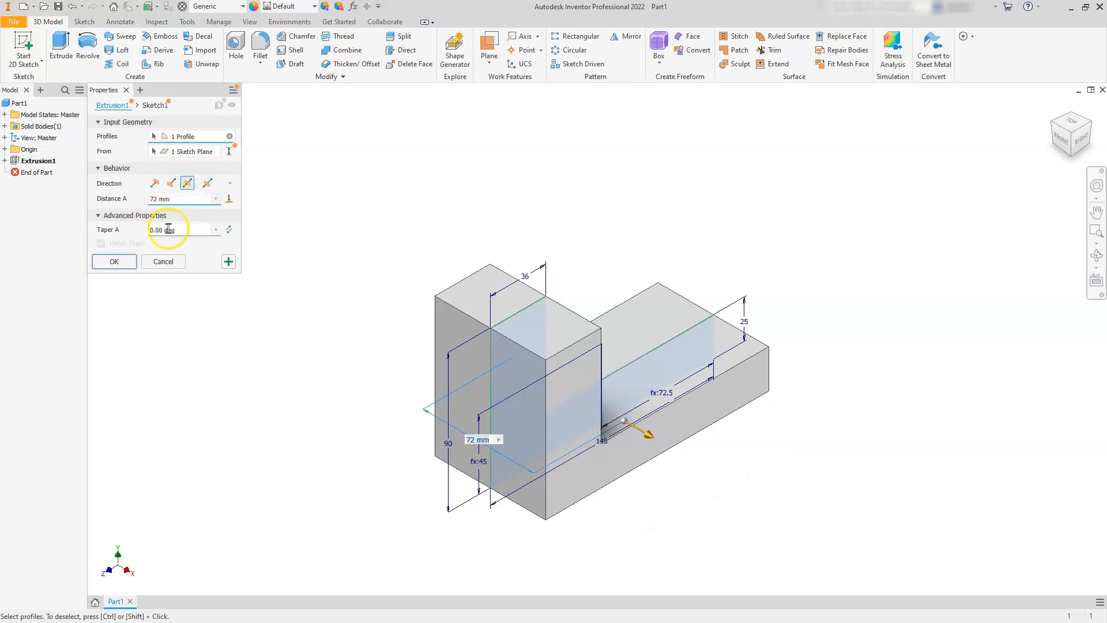
left_click(119, 262)
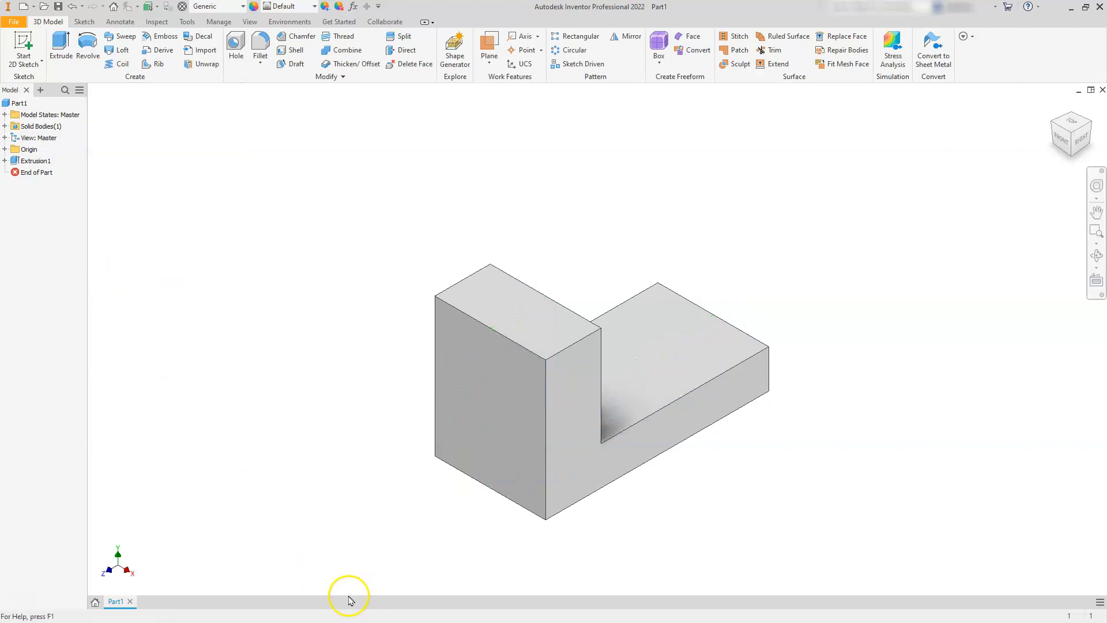
Create a new sketch on the outer 72 by 90 mm face of the upright leg
left_click(499, 419)
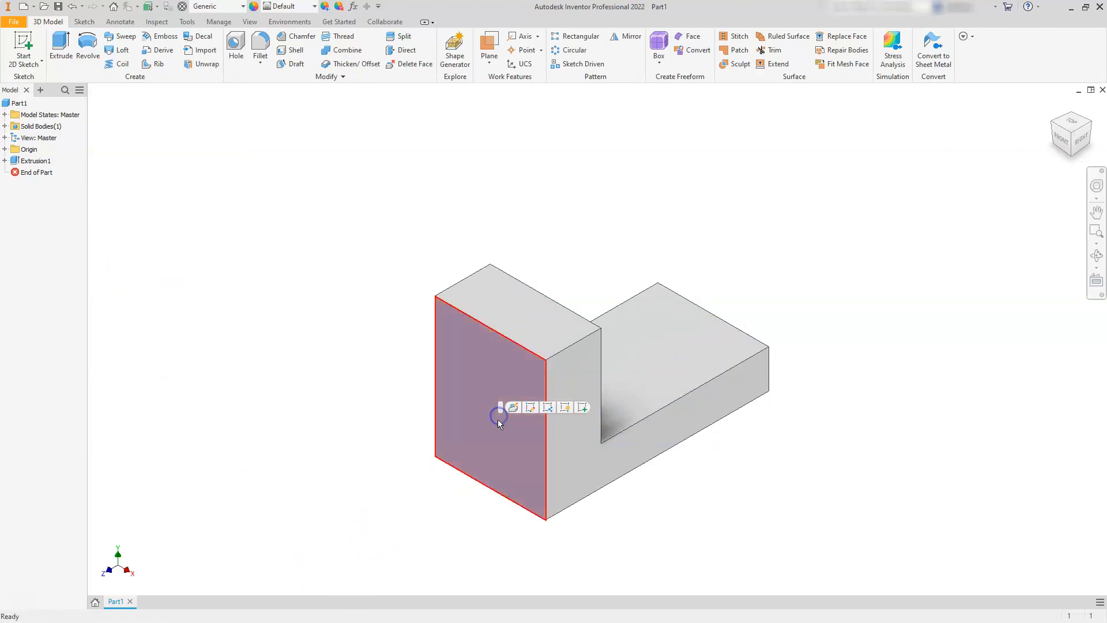
left_click(586, 408)
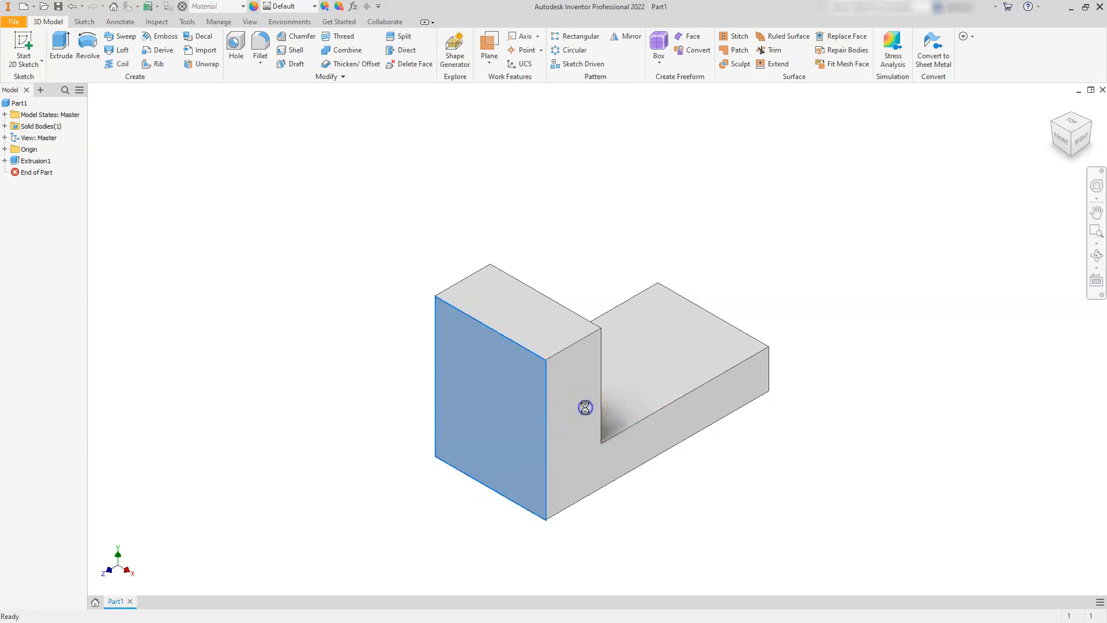
scroll(565, 373, "up", 3)
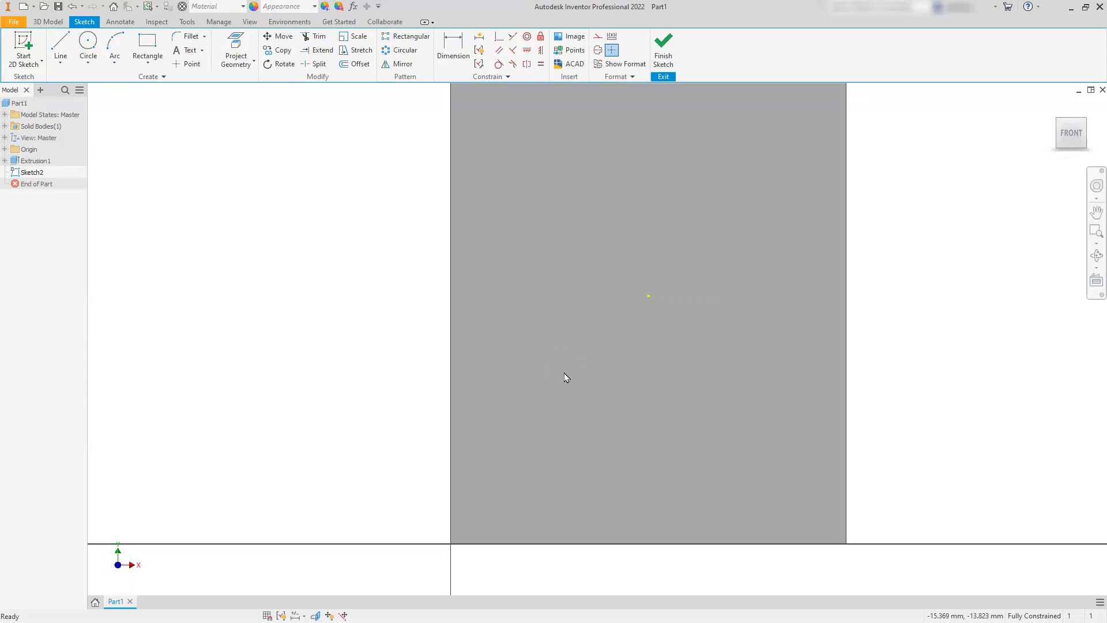
Sketch a circle with a 30 mm radius dimension, centred directly below the projected origin on the face
left_click(91, 44)
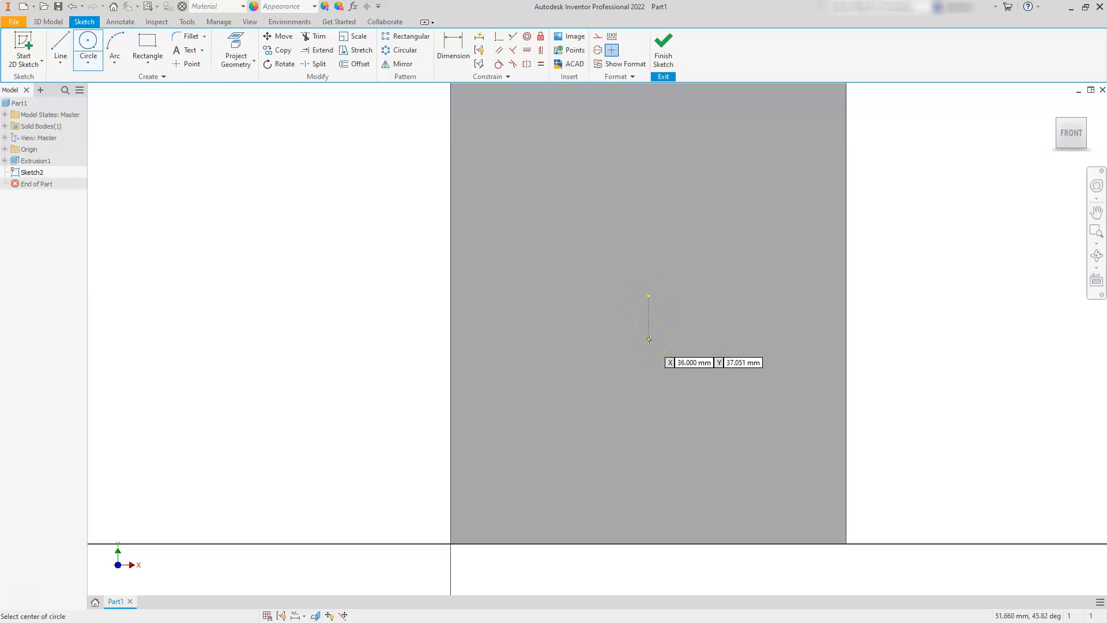
left_click(648, 340)
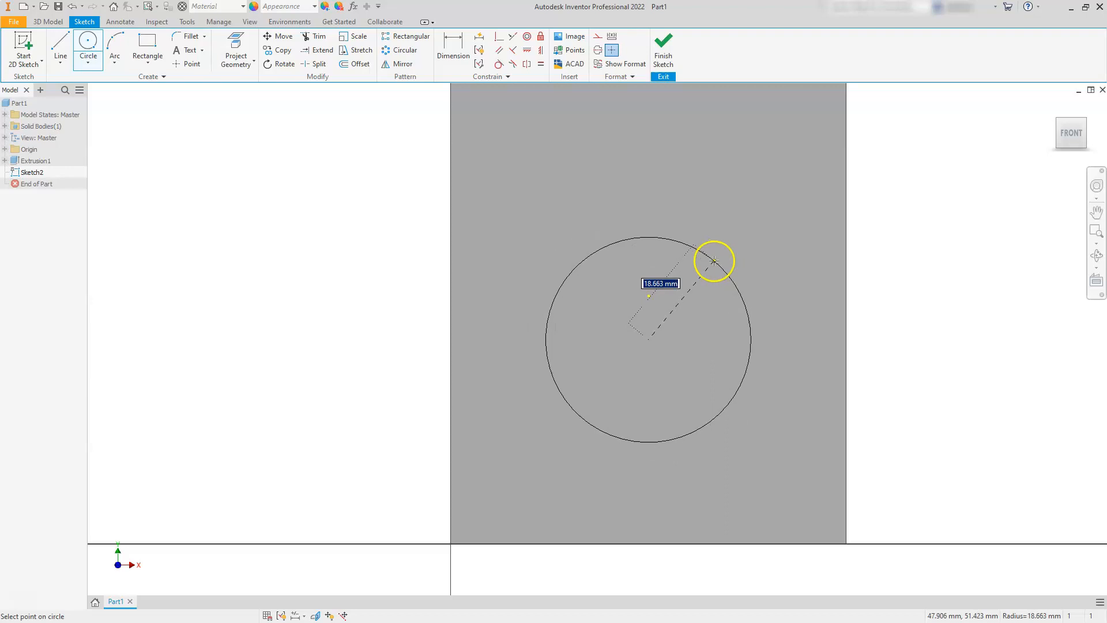
right_click(714, 262)
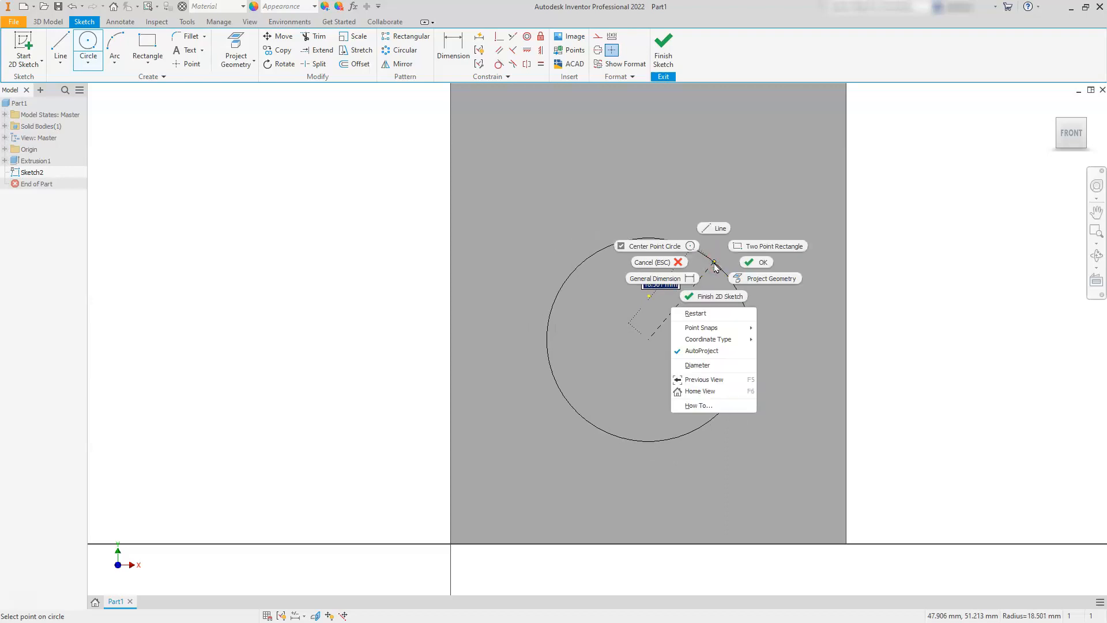
left_click(705, 365)
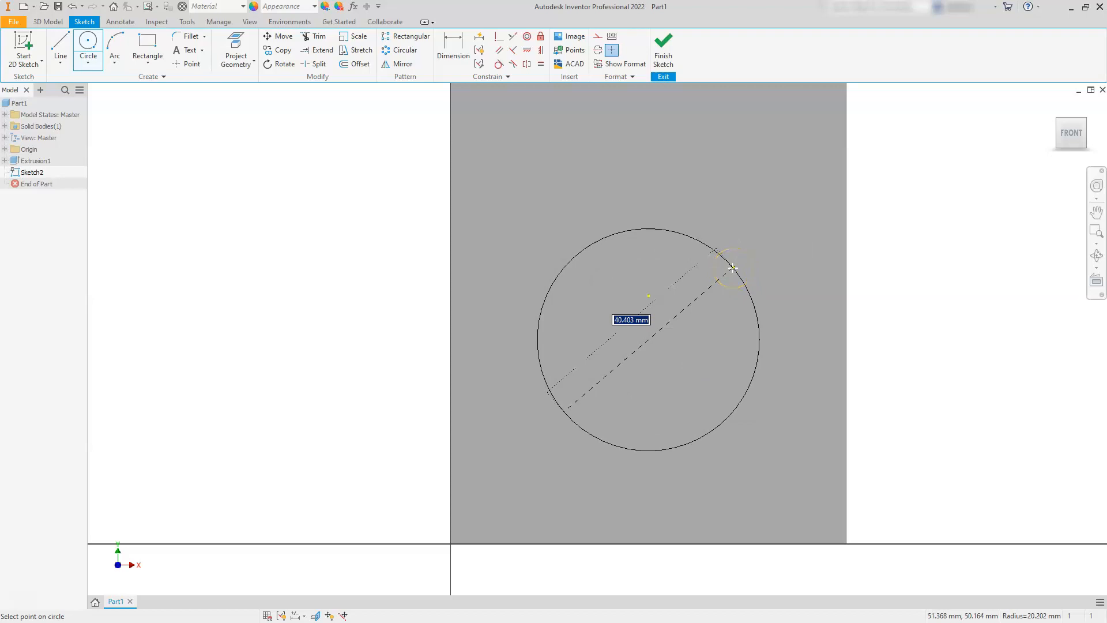
right_click(733, 269)
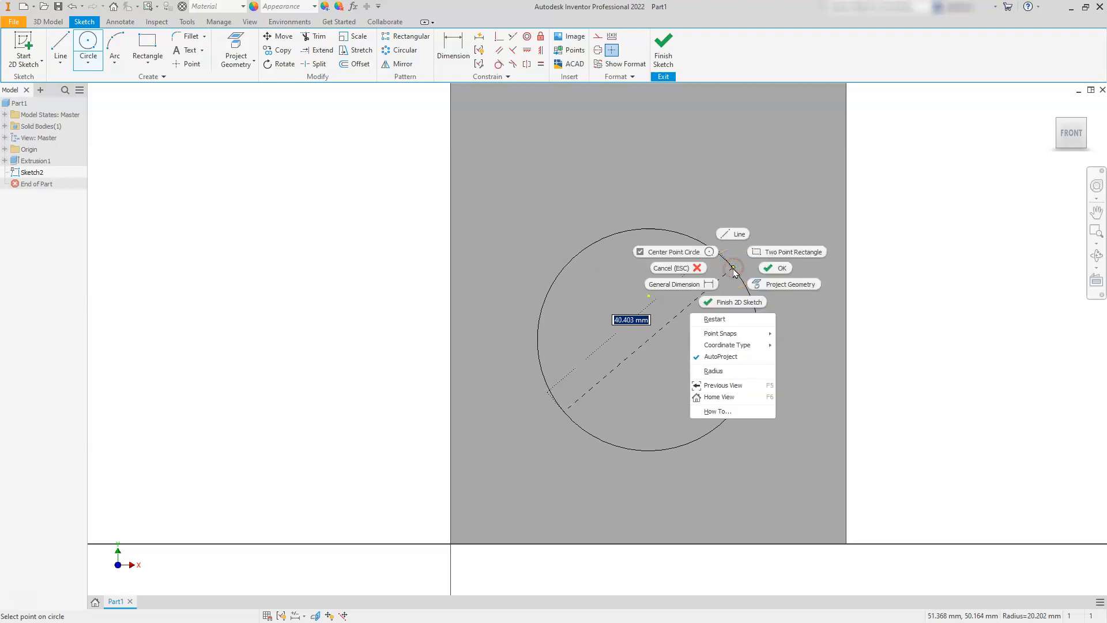
left_click(715, 372)
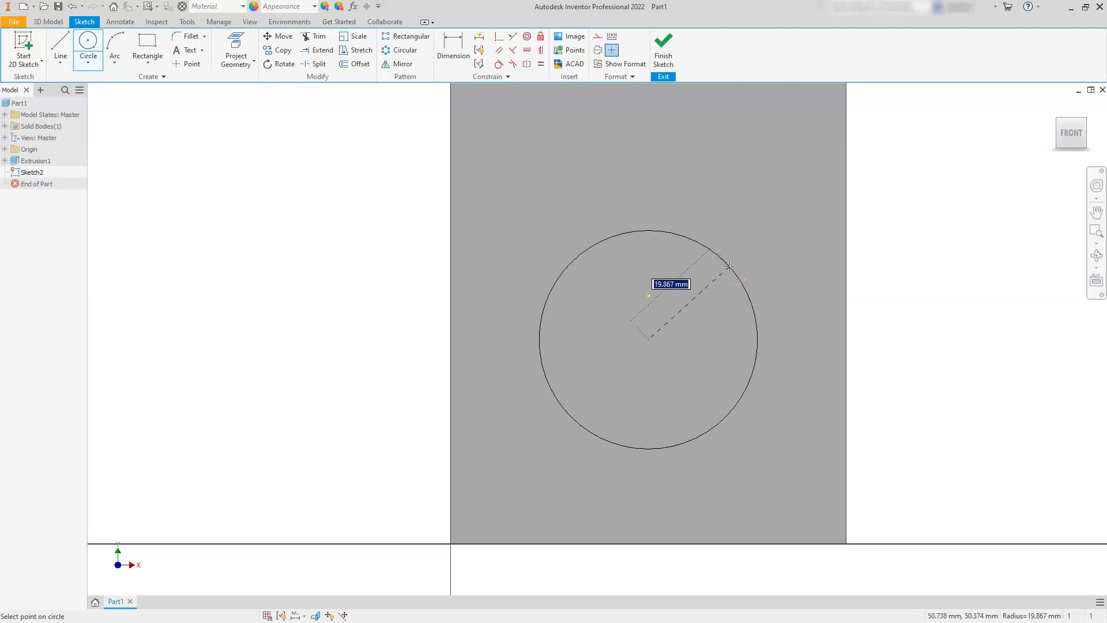
key("Return")
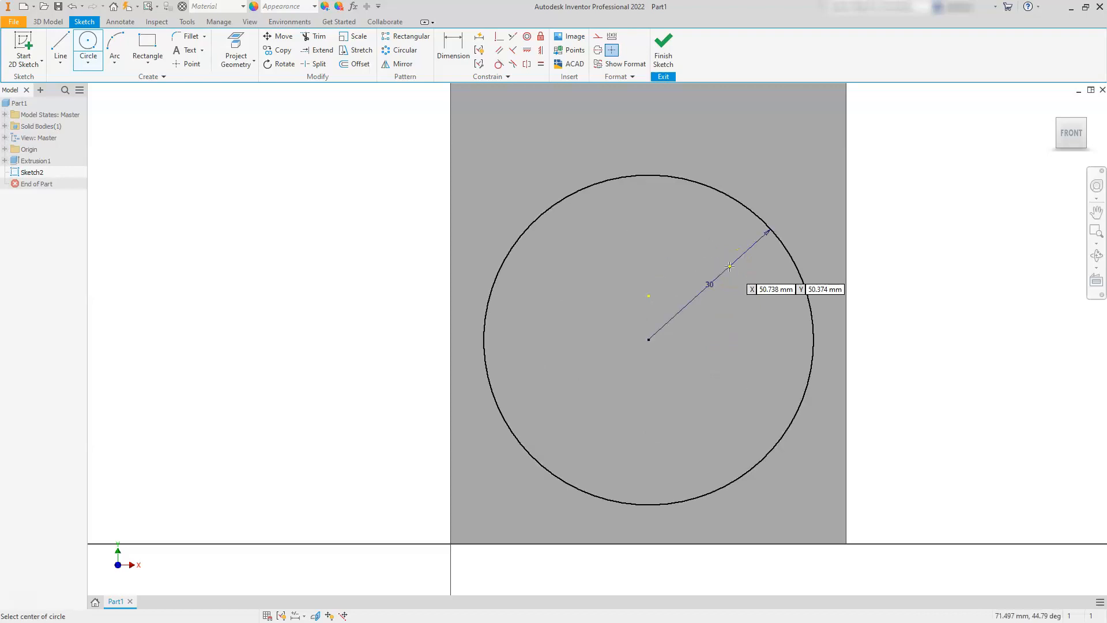
scroll(727, 267, "down", 3)
left_click(725, 278)
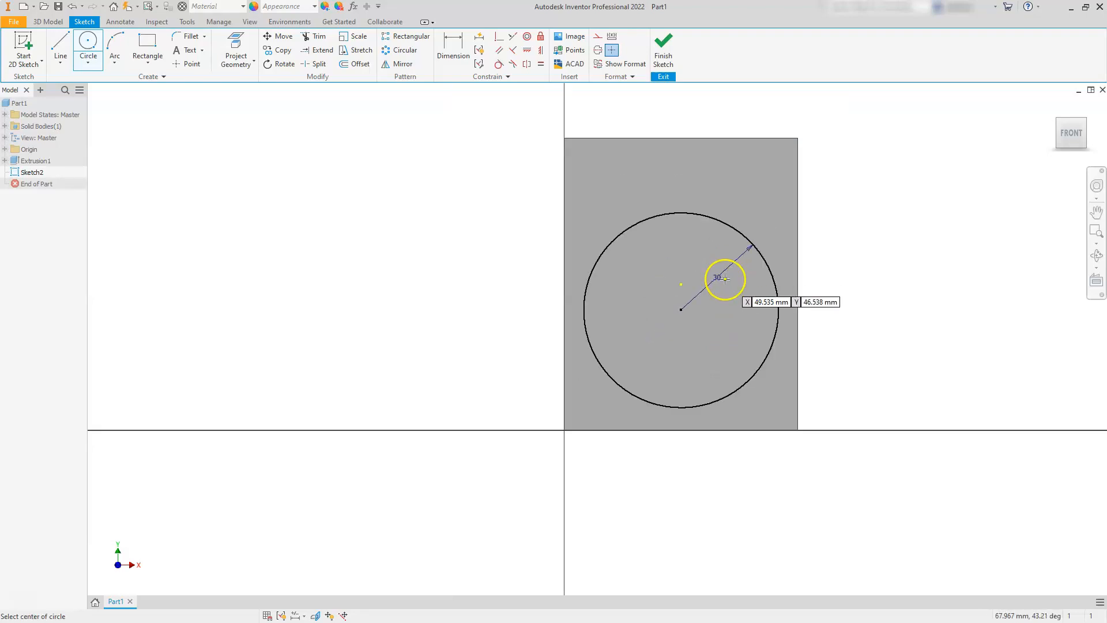
key("Escape")
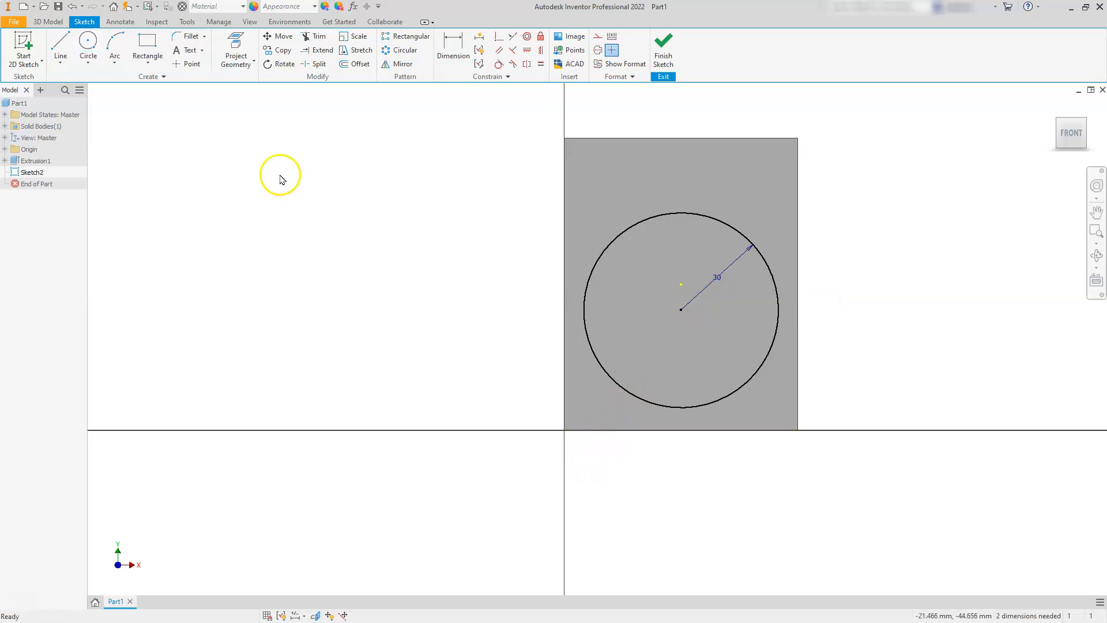
Dimension the circle's centre 48 mm above the face's bottom edge and move the dimension further outside the face
left_click(449, 47)
left_click(583, 430)
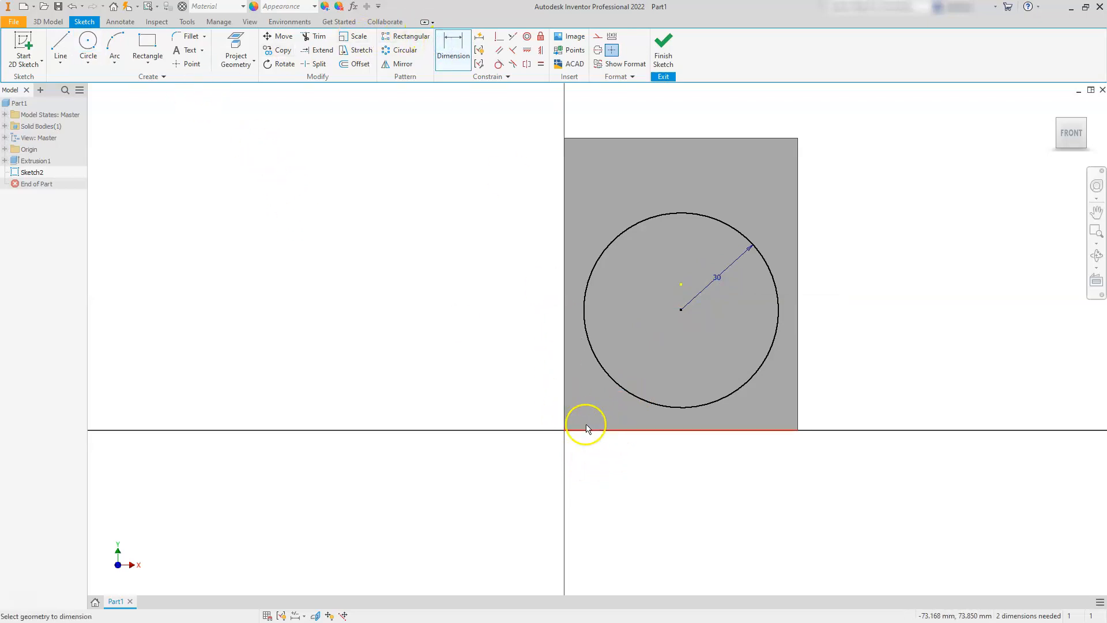
left_click(682, 309)
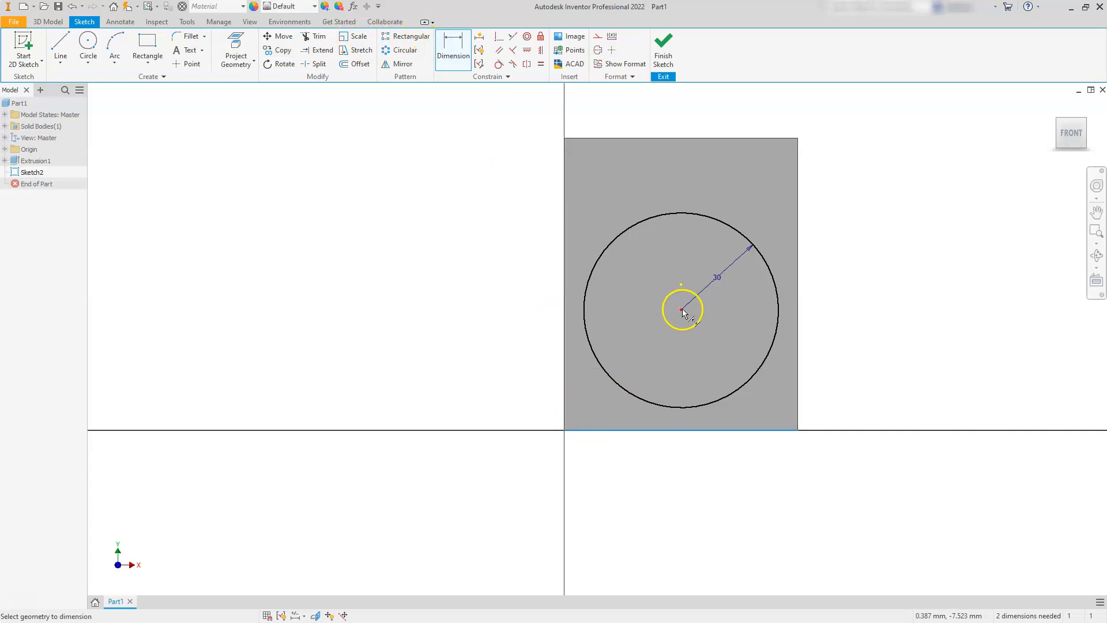
left_click(447, 375)
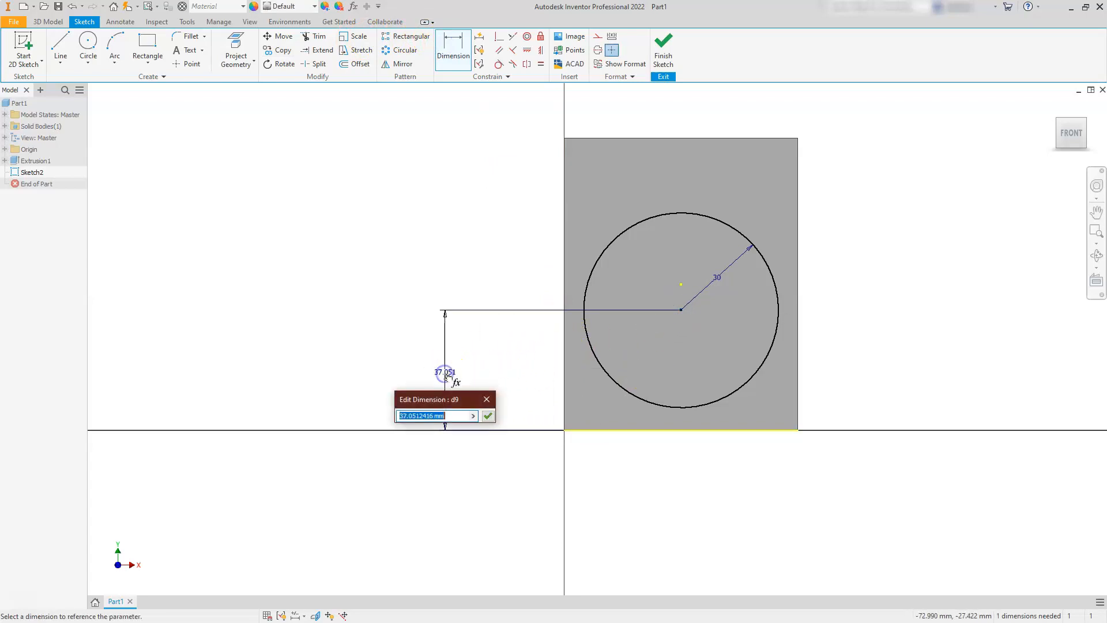
type("48")
key("Return")
left_click(449, 396)
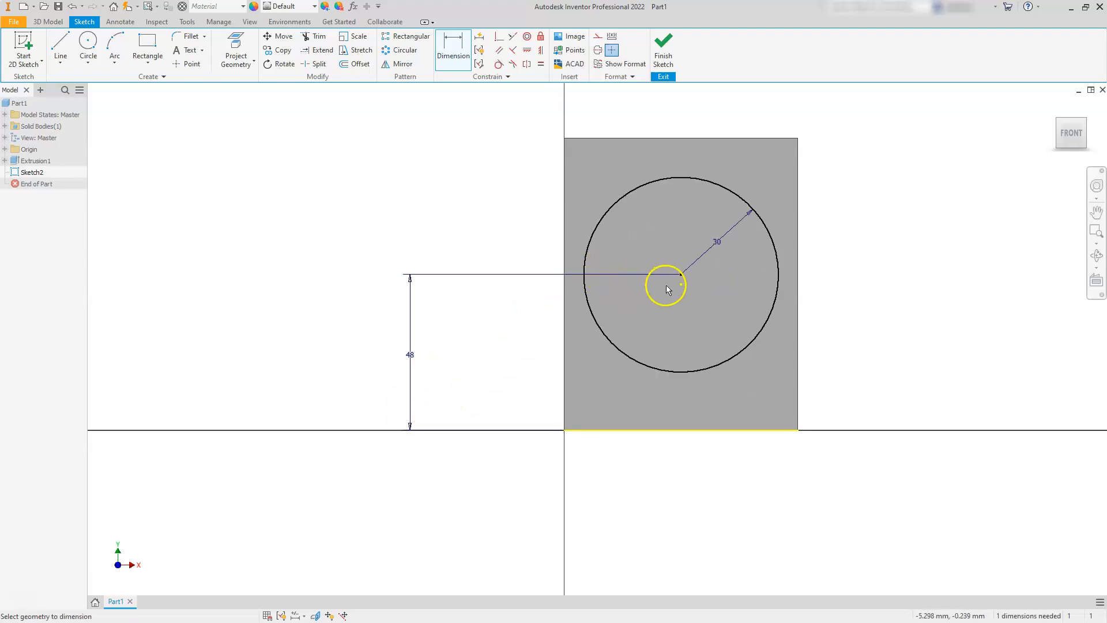
Align the circle's centre with the projected origin point using a vertical constraint
scroll(689, 277, "down", 5)
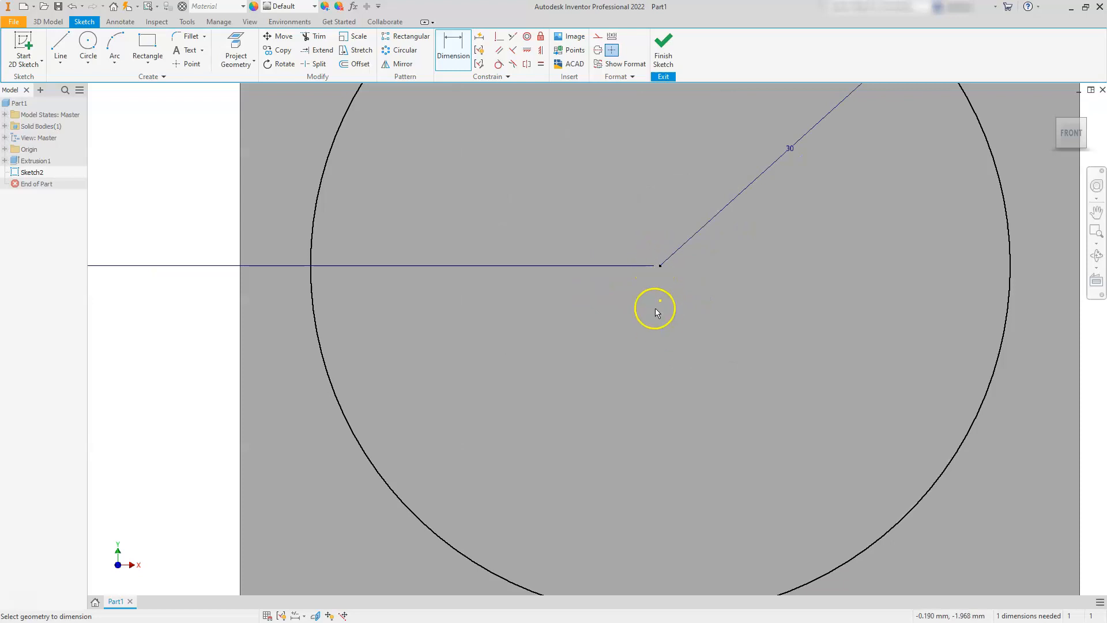
scroll(656, 308, "up", 6)
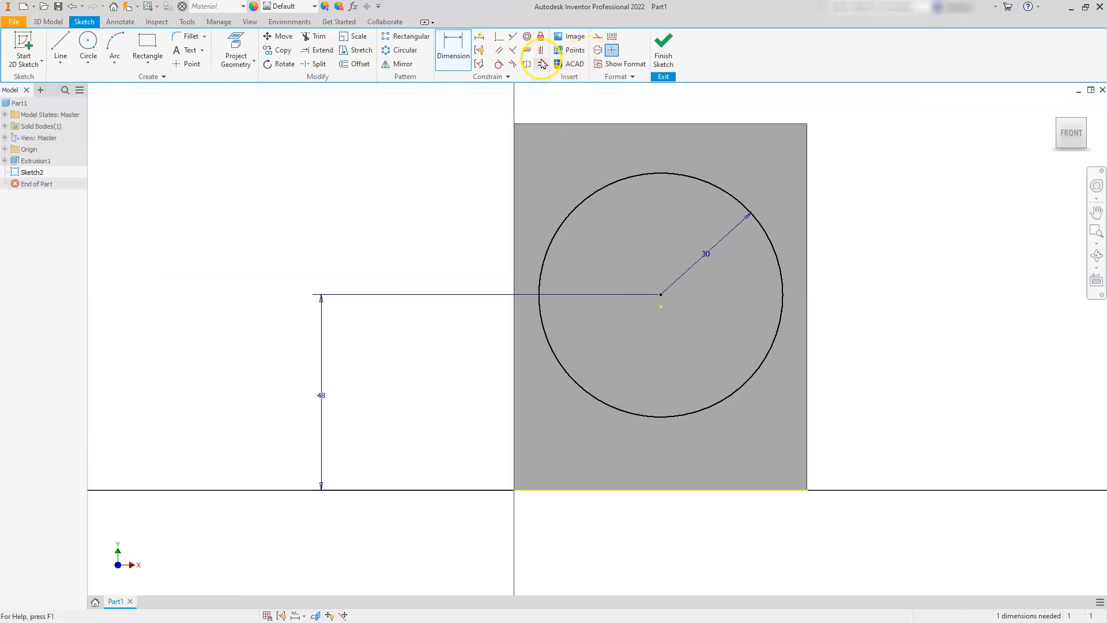
left_click(540, 50)
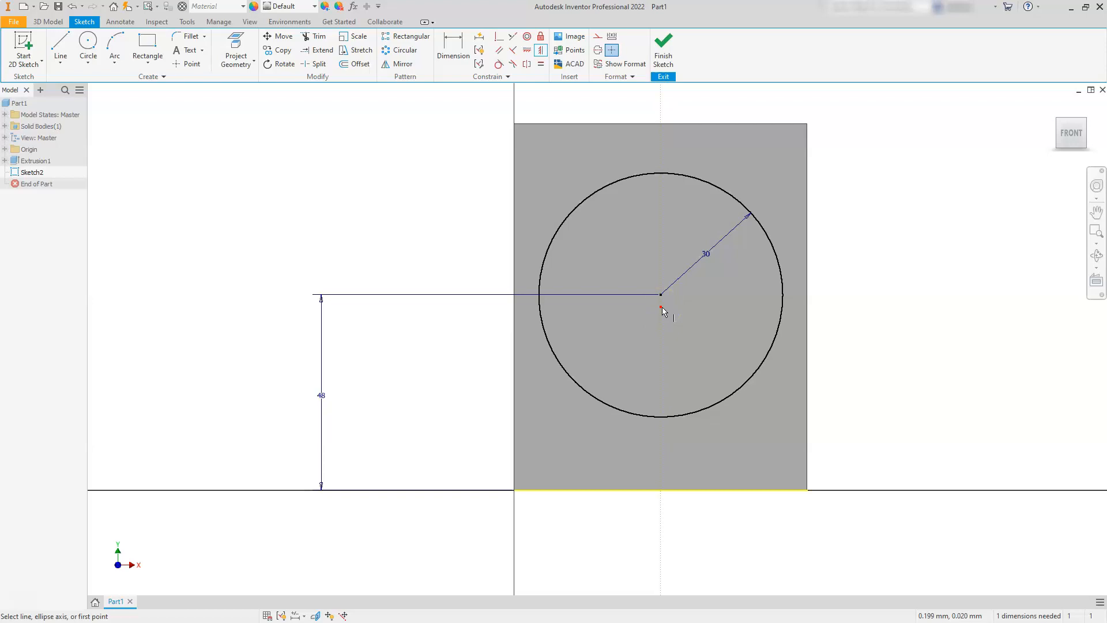
left_click(661, 308)
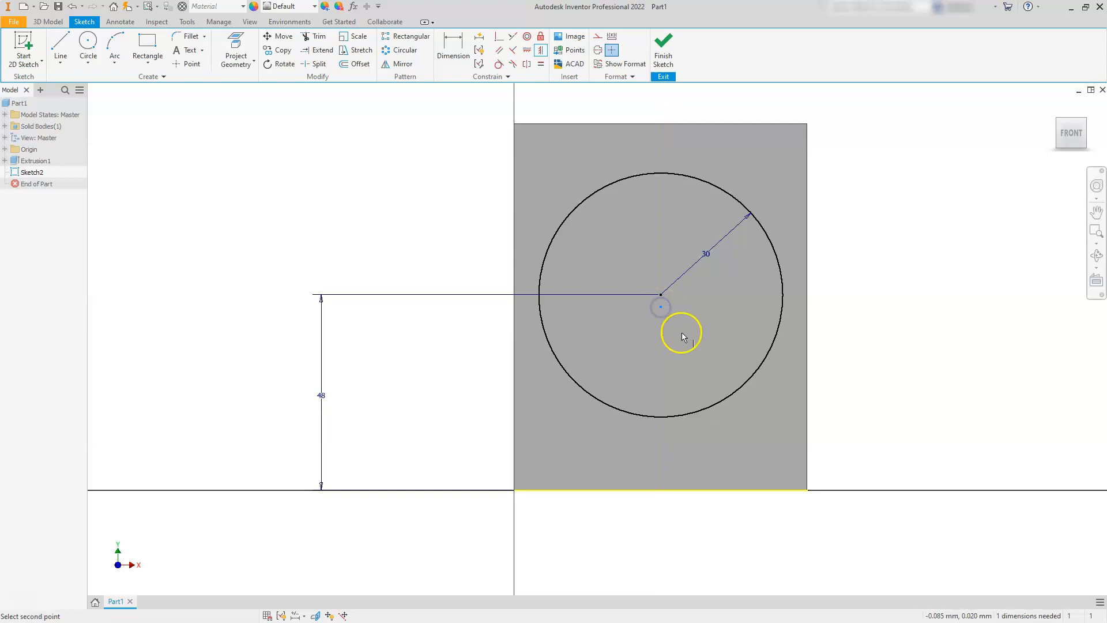
left_click(661, 295)
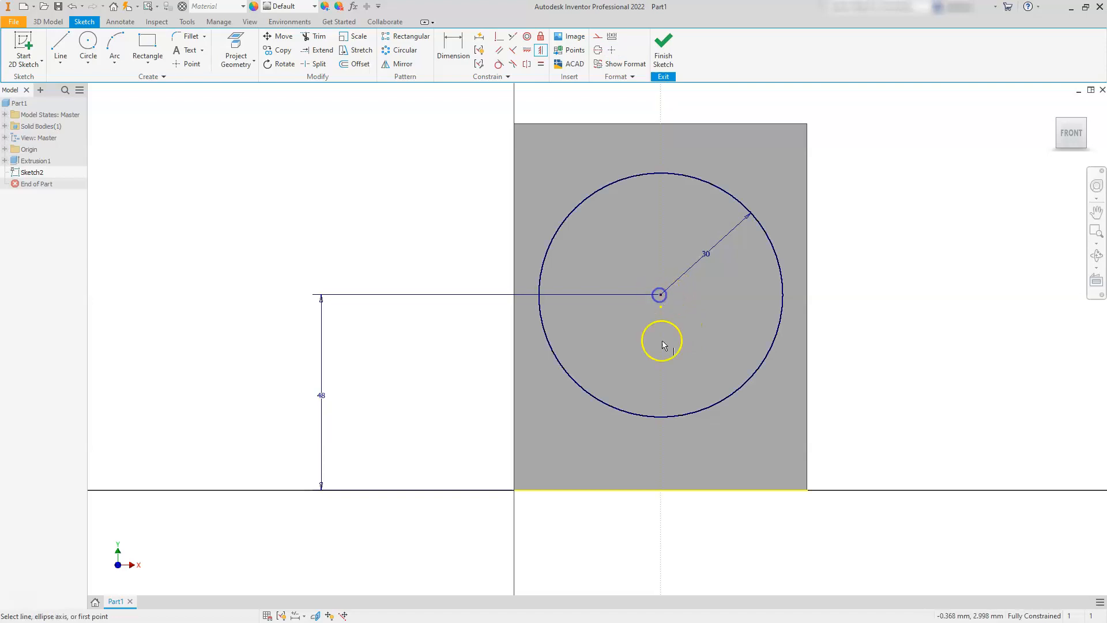
key("Escape")
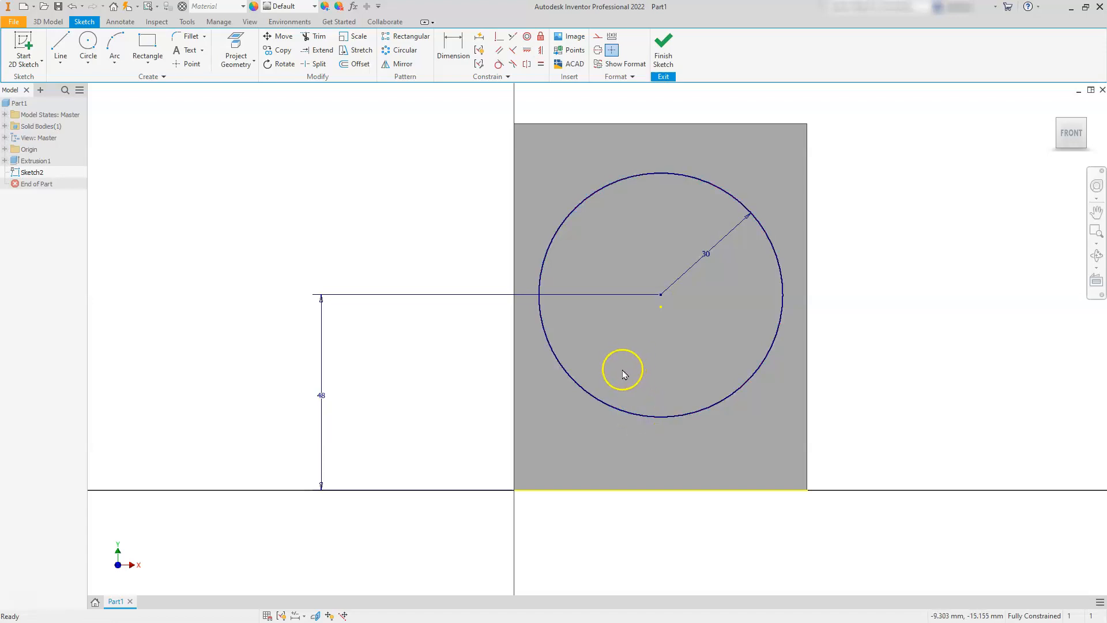
Sketch a horizontal two-point rectangle across the middle of the circle, extending past both side edges of the face
left_click(148, 44)
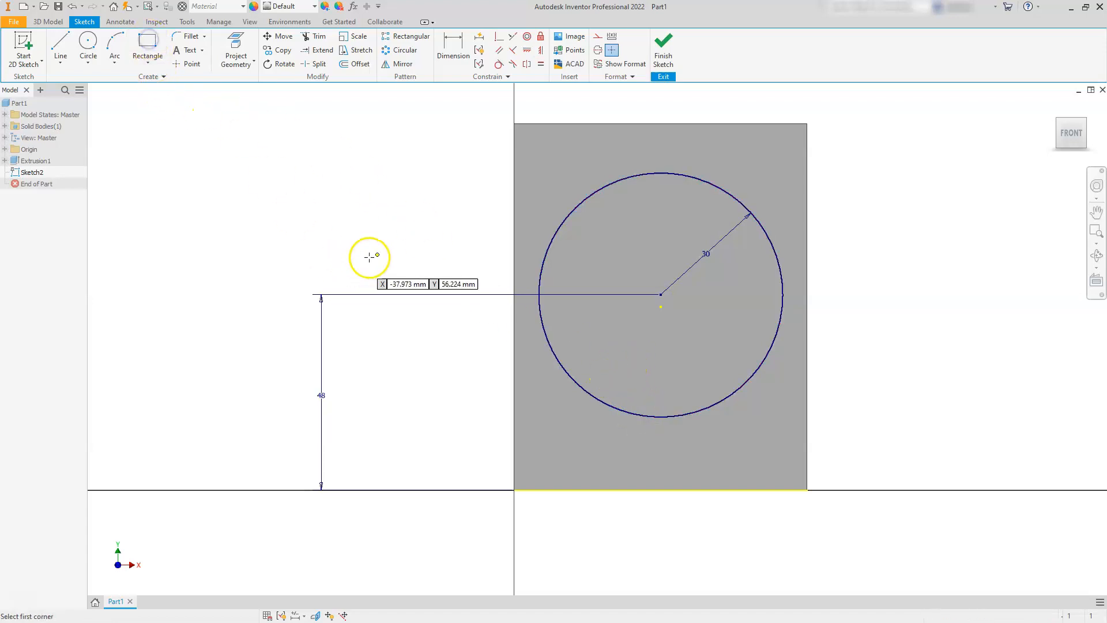
left_click(450, 220)
left_click(849, 356)
key("Escape")
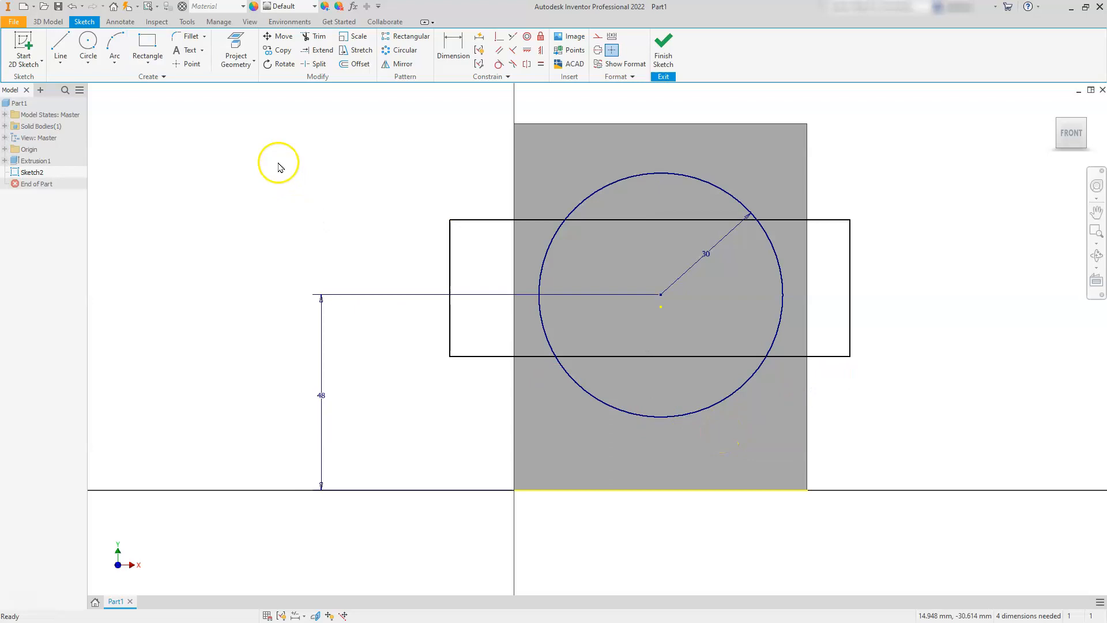
Dimension the rectangle's lower edge 30 mm above the face's bottom edge
left_click(447, 47)
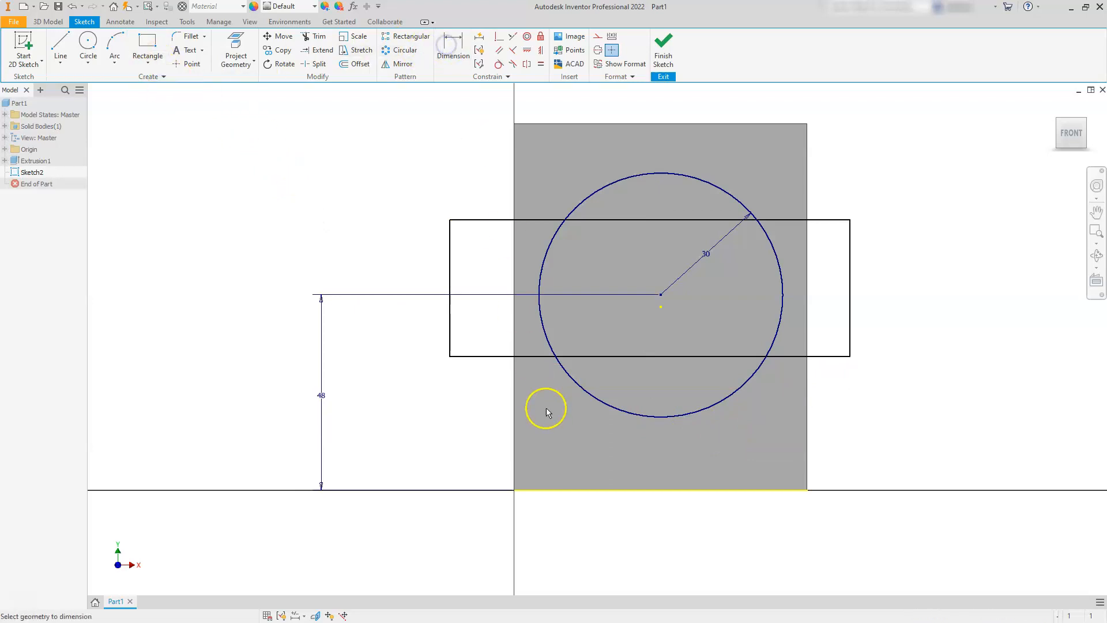
left_click(555, 489)
left_click(538, 355)
left_click(392, 434)
type("30")
key("Return")
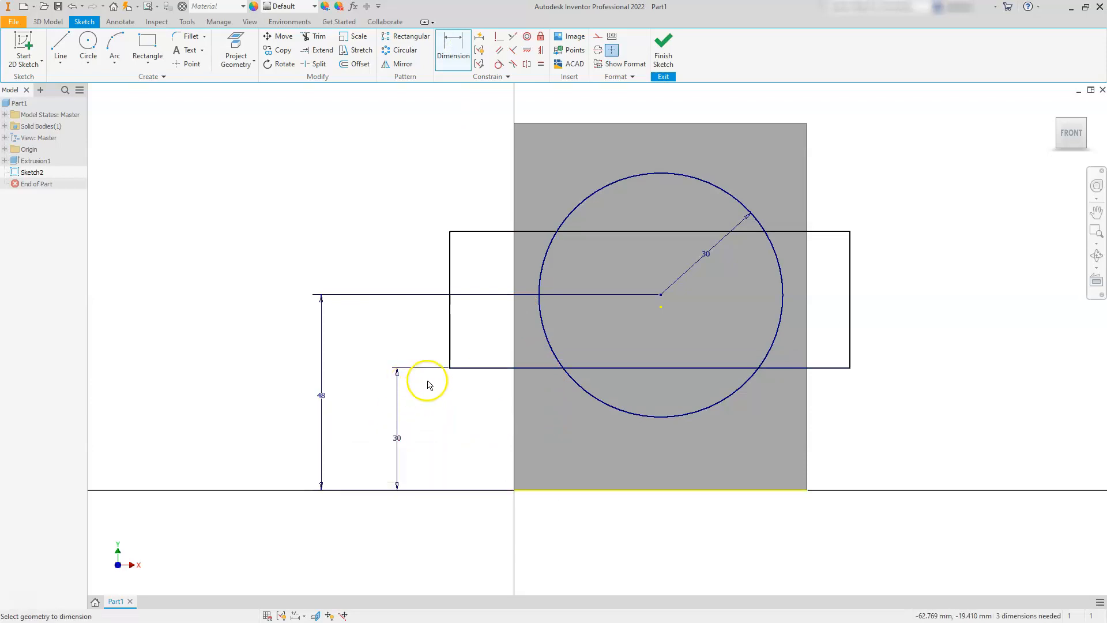
Dimension the rectangle's upper edge 24 mm below the face's top edge
left_click(566, 124)
left_click(529, 231)
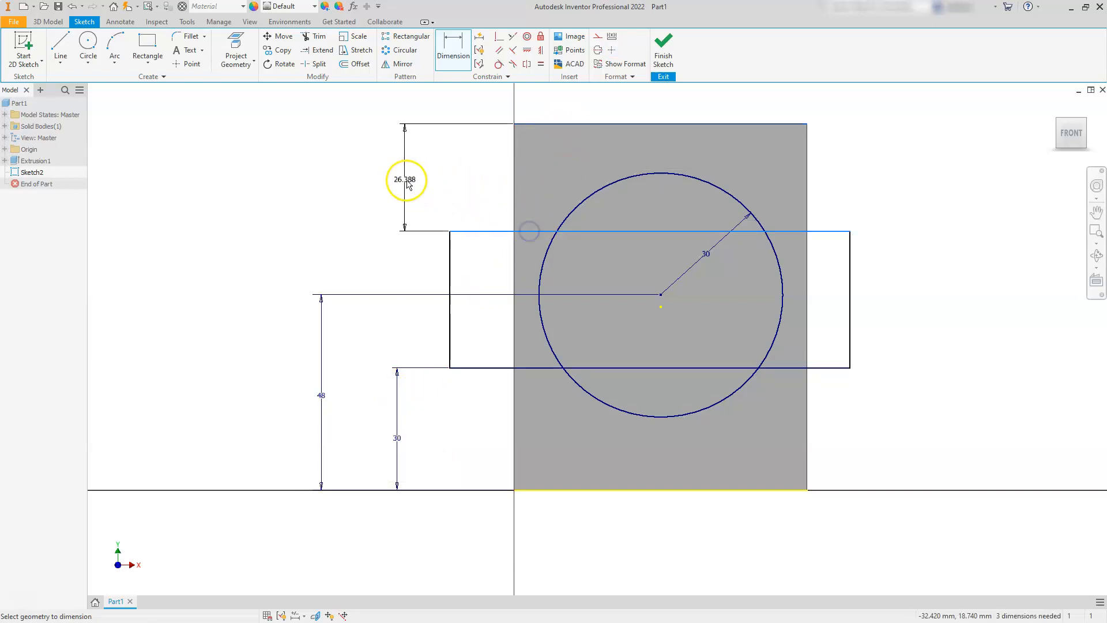
left_click(385, 178)
type("24")
key("Return")
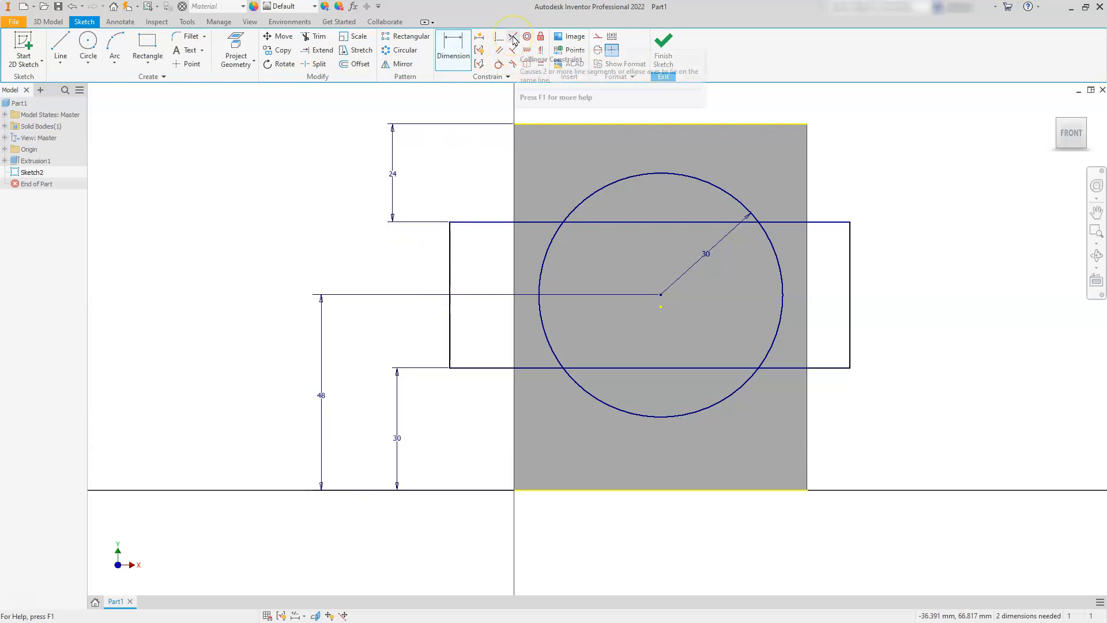
Make the rectangle's two vertical sides collinear with the face's left and right edges
left_click(513, 38)
left_click(514, 271)
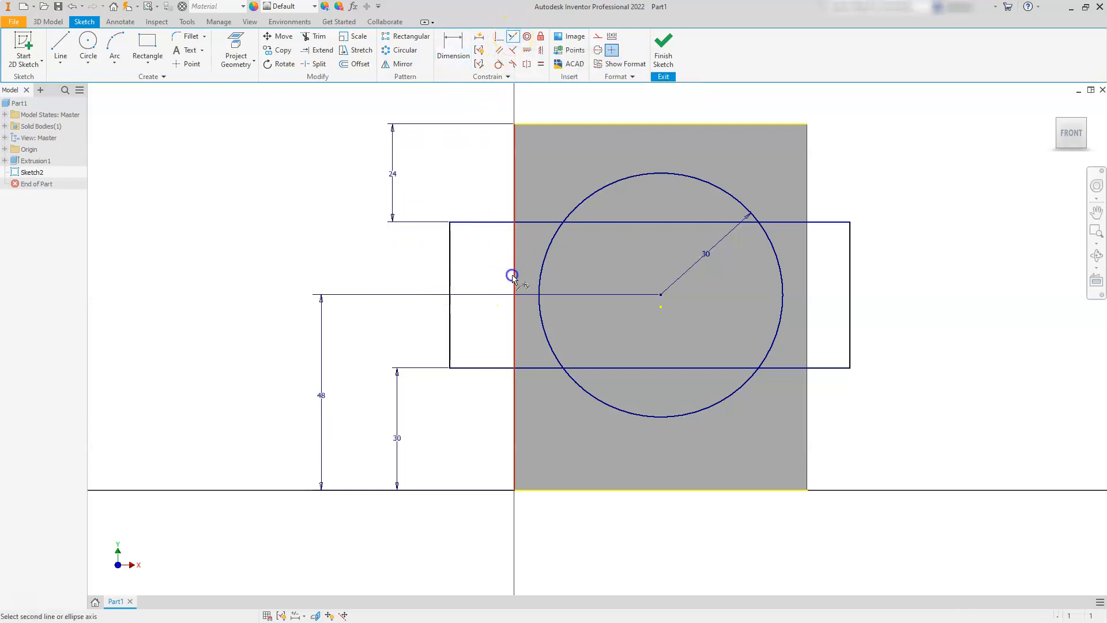
left_click(449, 269)
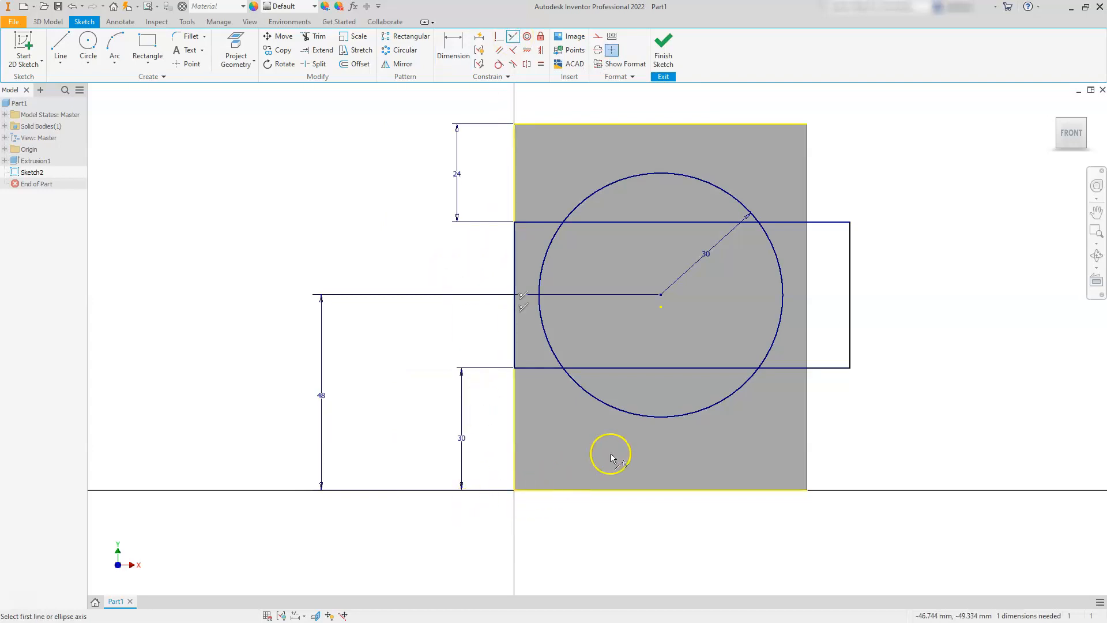
left_click(850, 339)
left_click(808, 335)
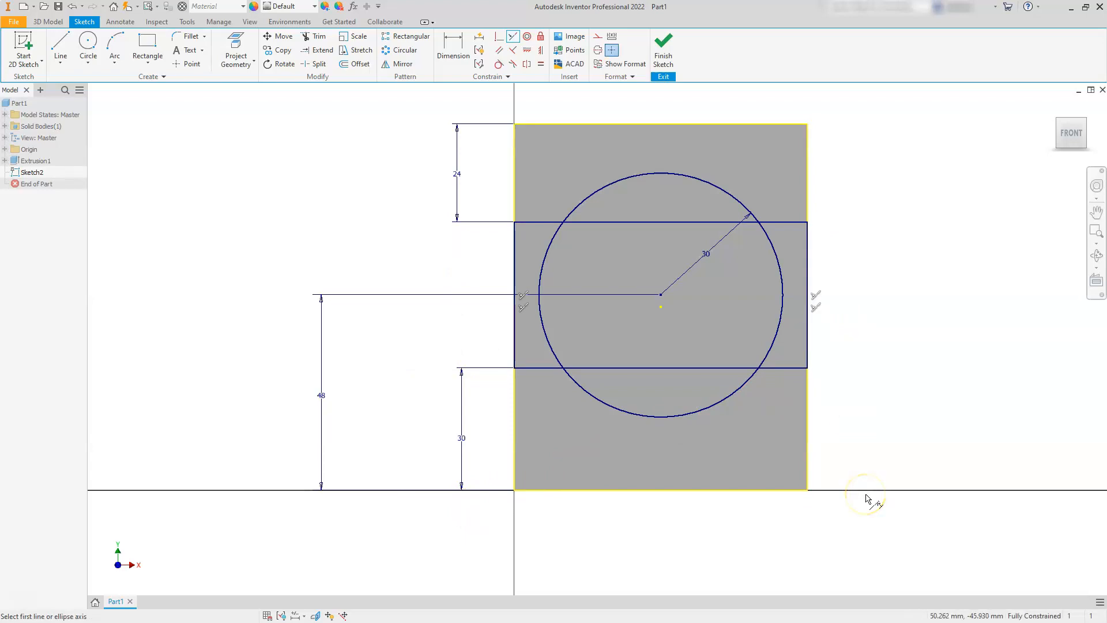
key("Escape")
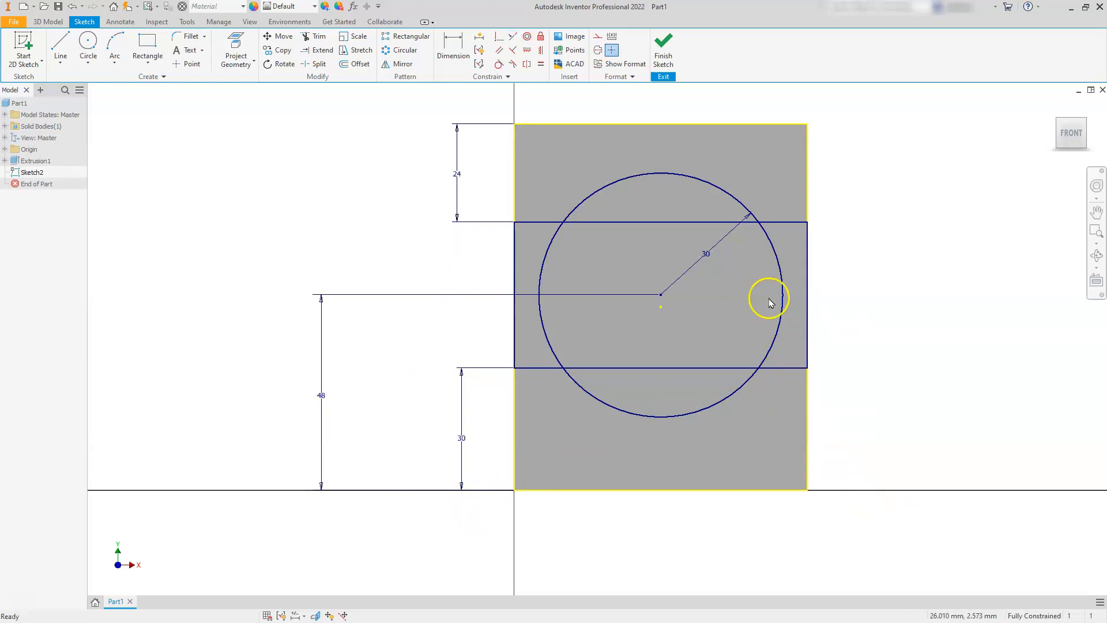
Trim away the circle's left and right arcs that lie inside the rectangle
left_click(306, 35)
left_click(549, 332)
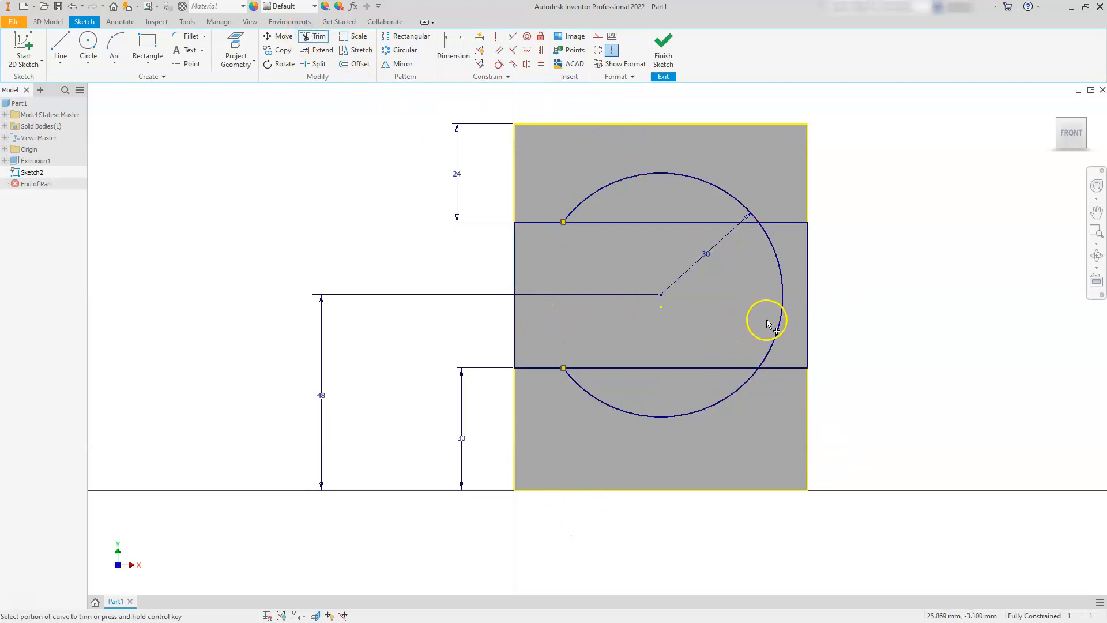
left_click(779, 319)
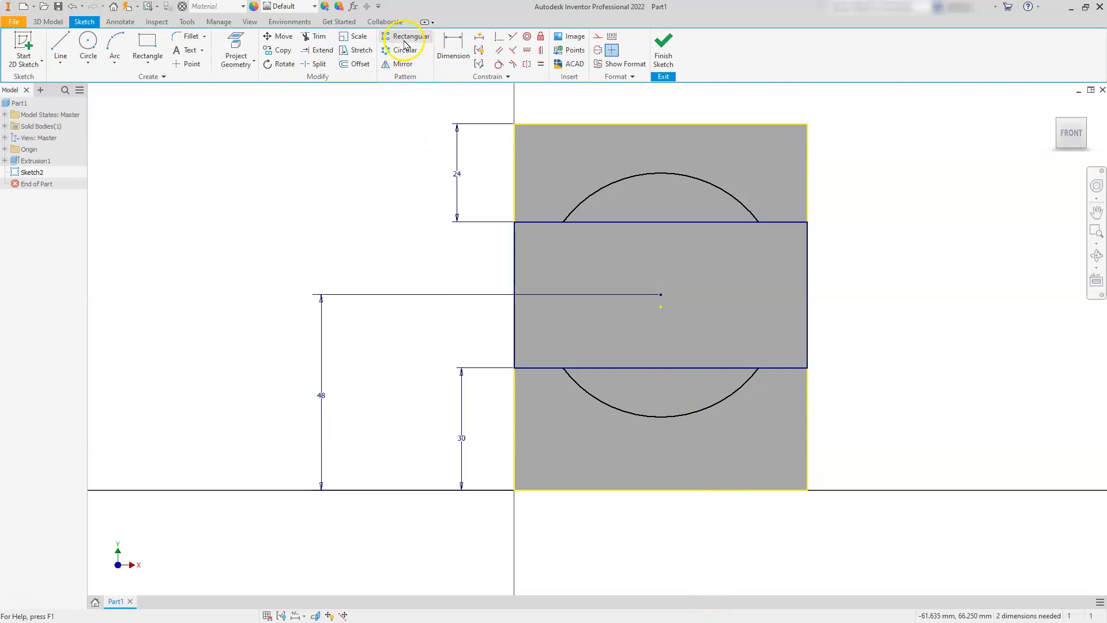
Trim the rectangle's upper edge between the upper arc's ends, then trim the lower arc and undo that last trim
left_click(307, 42)
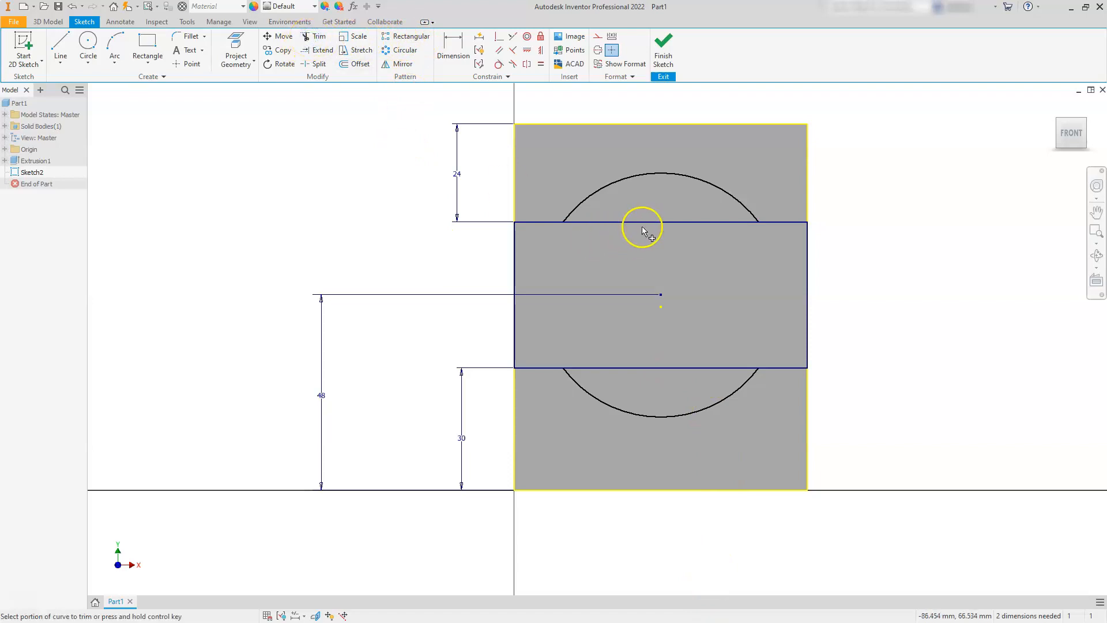
left_click(646, 221)
left_click(687, 415)
key("Escape")
scroll(577, 410, "down", 3)
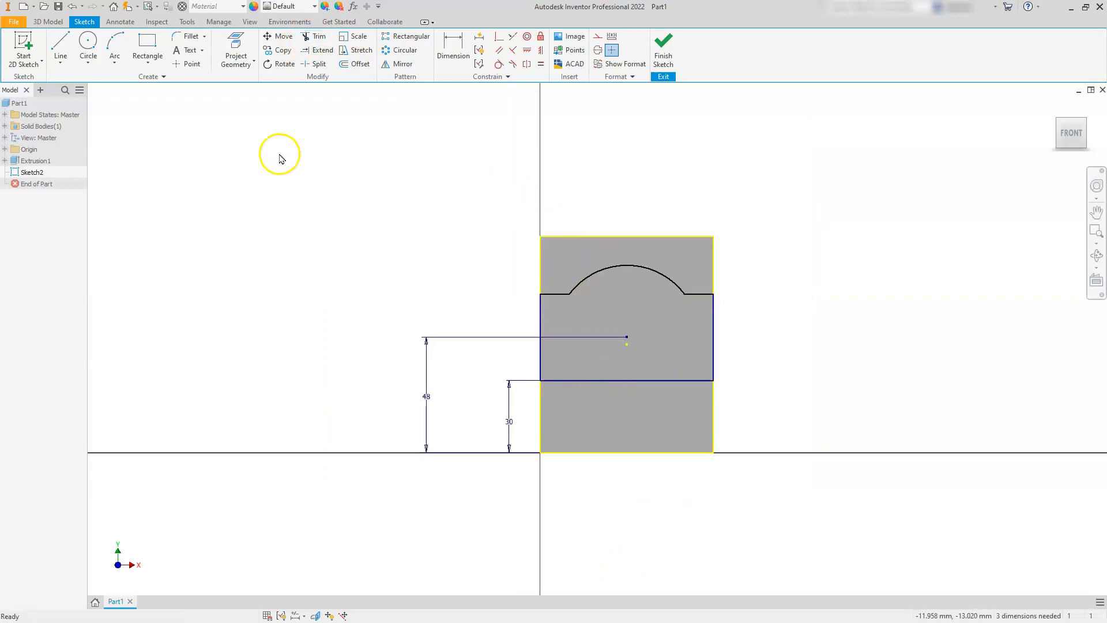
left_click(72, 7)
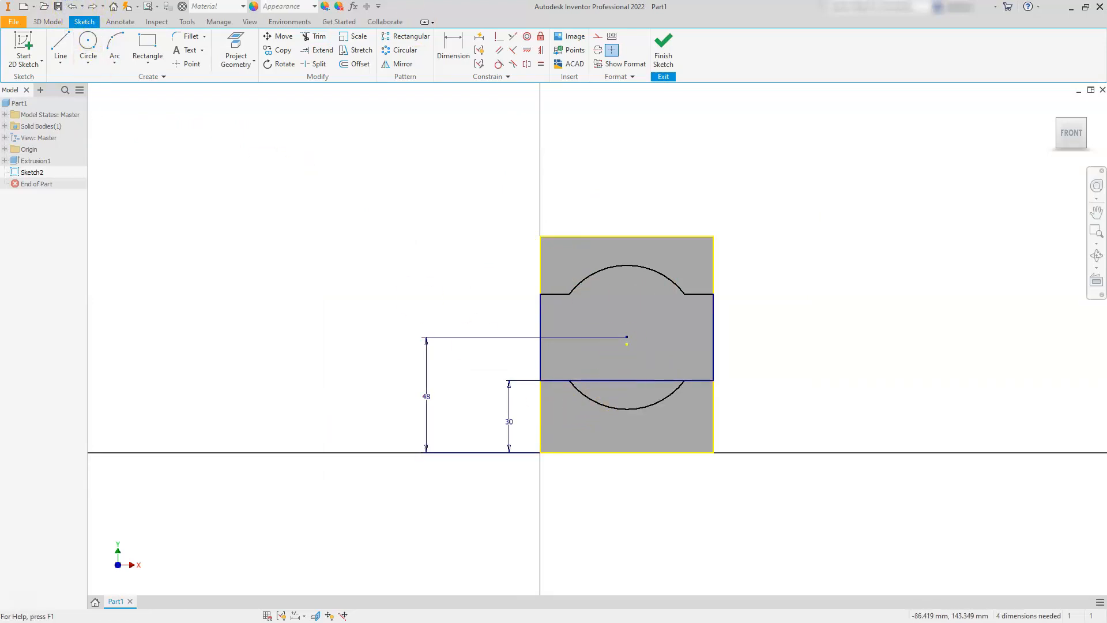
Trim the rectangle's lower edge between the ends of the lower arc
left_click(316, 37)
left_click(643, 381)
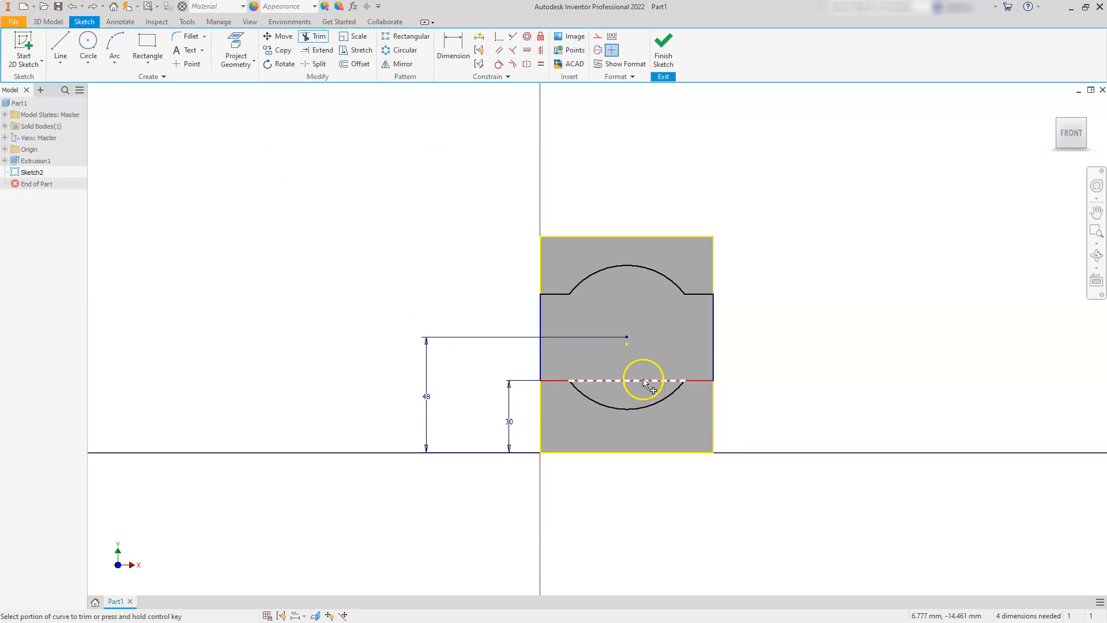
scroll(657, 386, "down", 3)
scroll(651, 387, "up", 6)
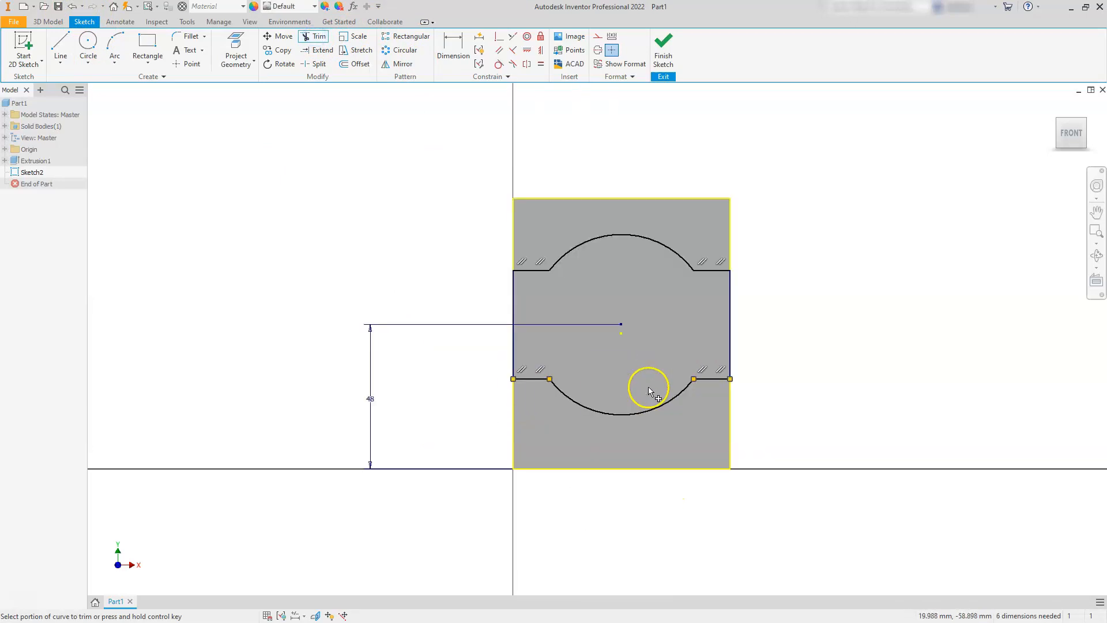
scroll(648, 388, "down", 2)
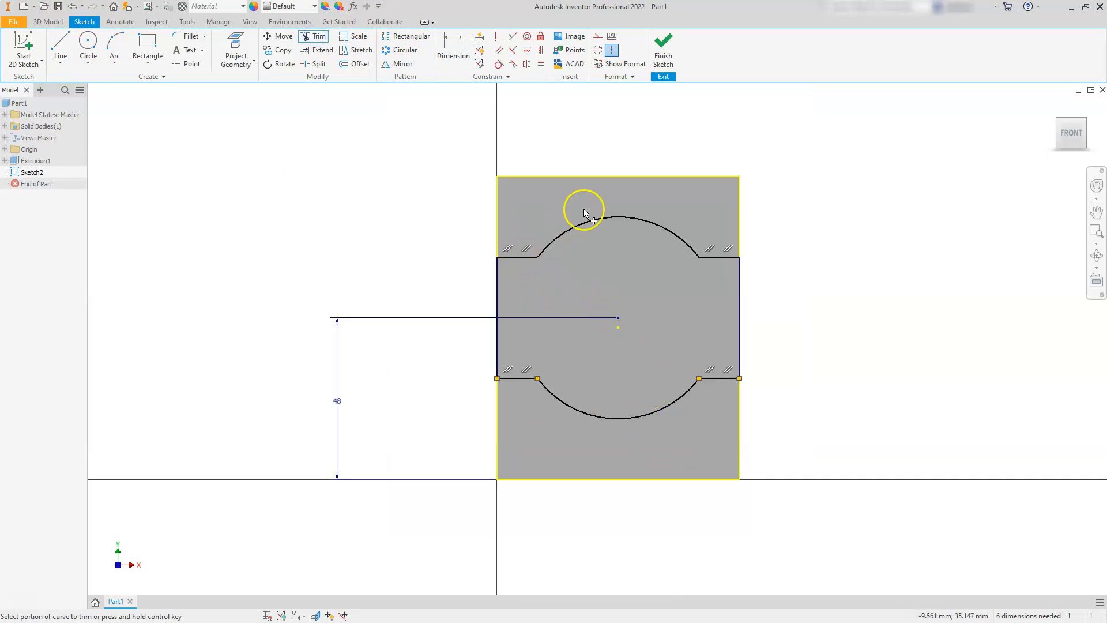
key("Escape")
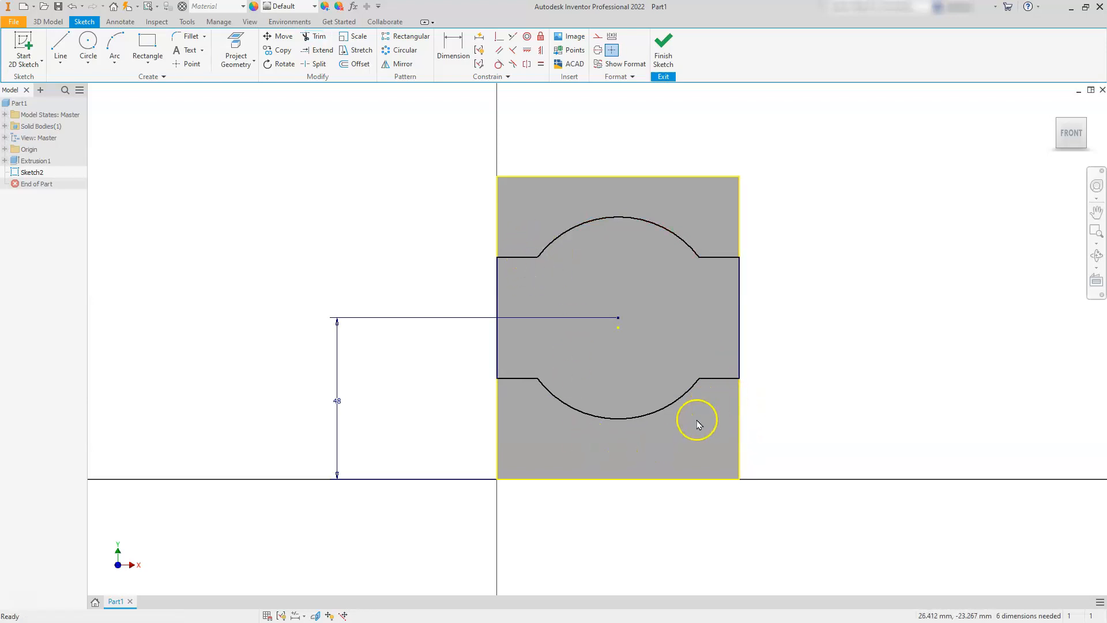
Dimension the remaining lower-left horizontal segment 30 mm above the face's bottom edge
left_click(453, 49)
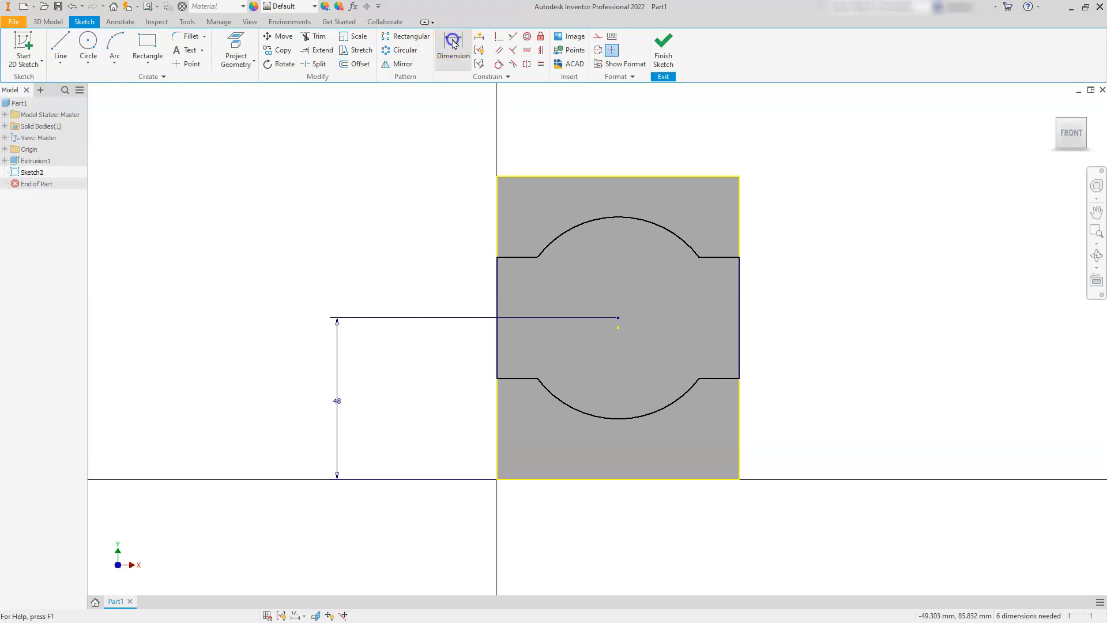
left_click(517, 380)
left_click(531, 478)
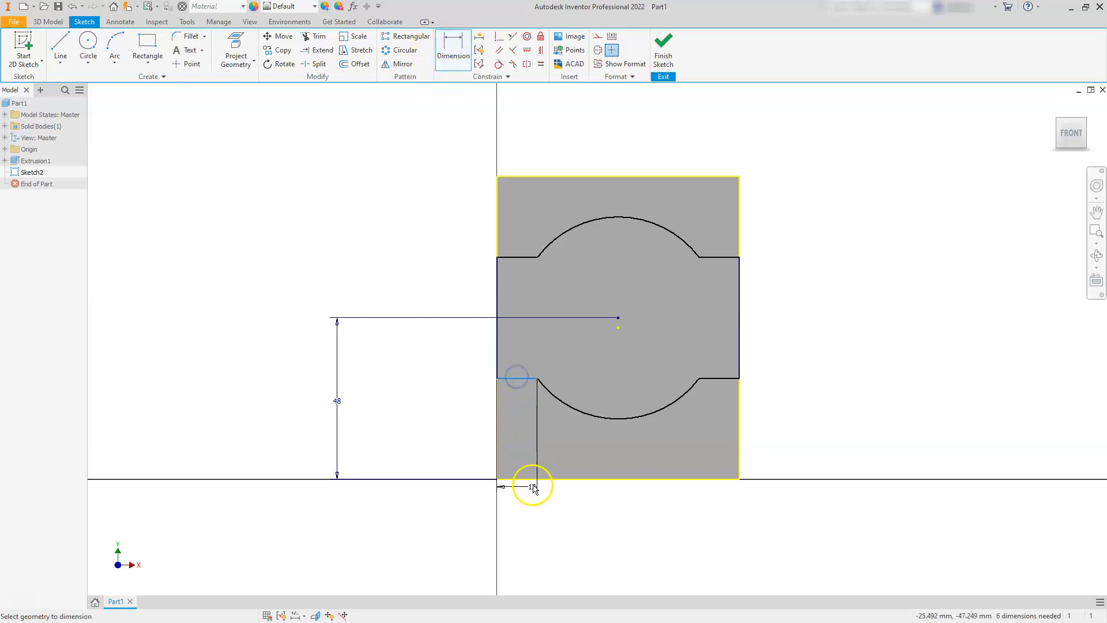
left_click(442, 455)
left_click(426, 433)
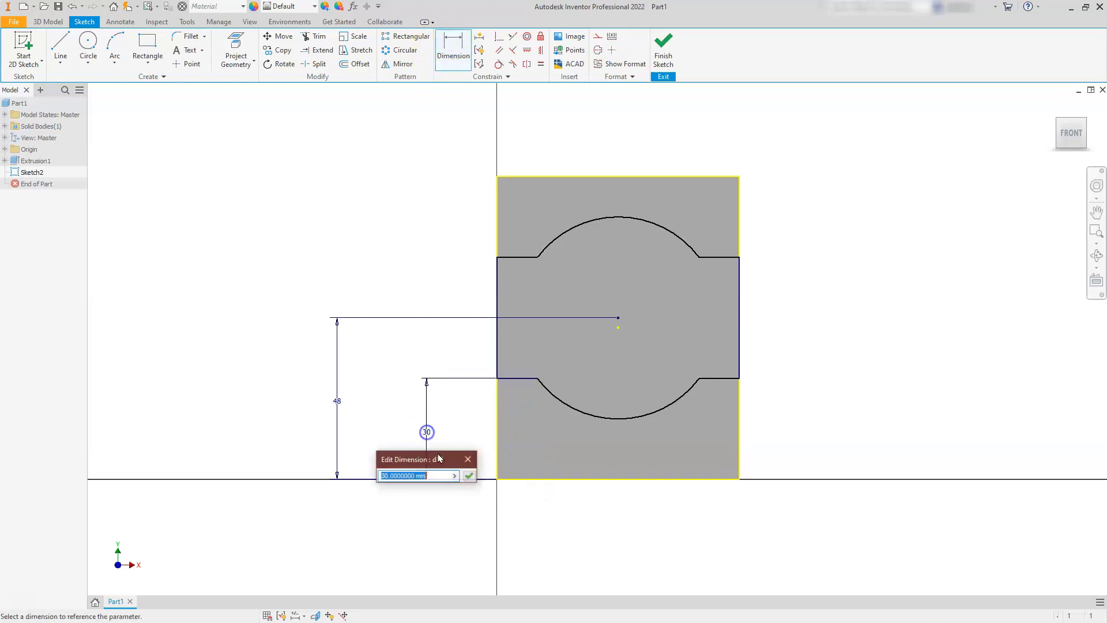
left_click(470, 476)
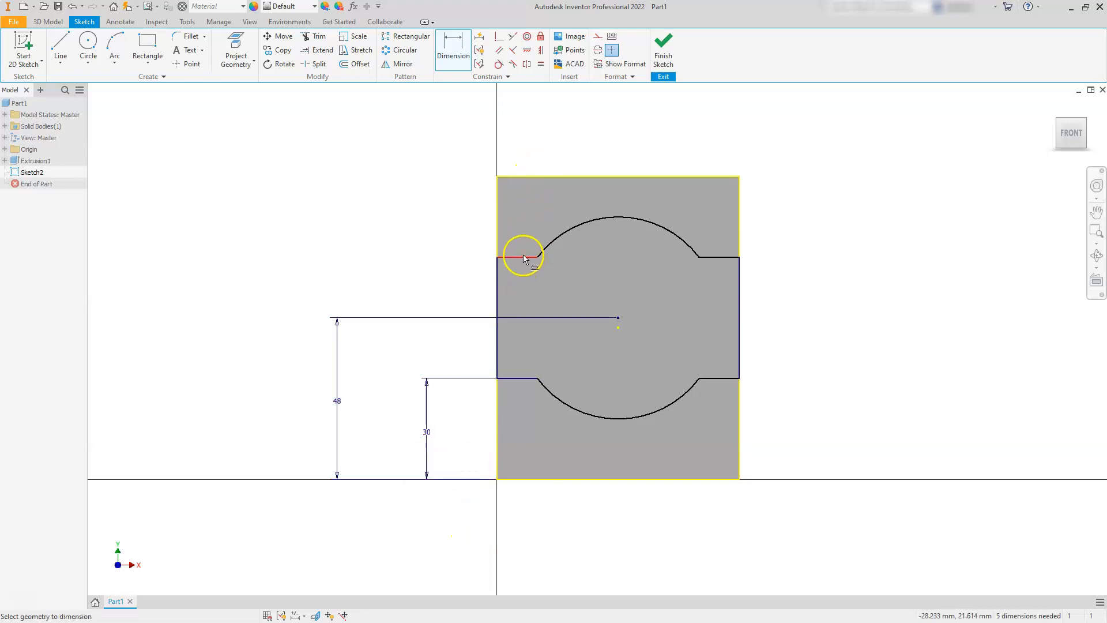
Dimension the upper-left horizontal segment 24 mm below the face's top edge
left_click(510, 178)
left_click(441, 220)
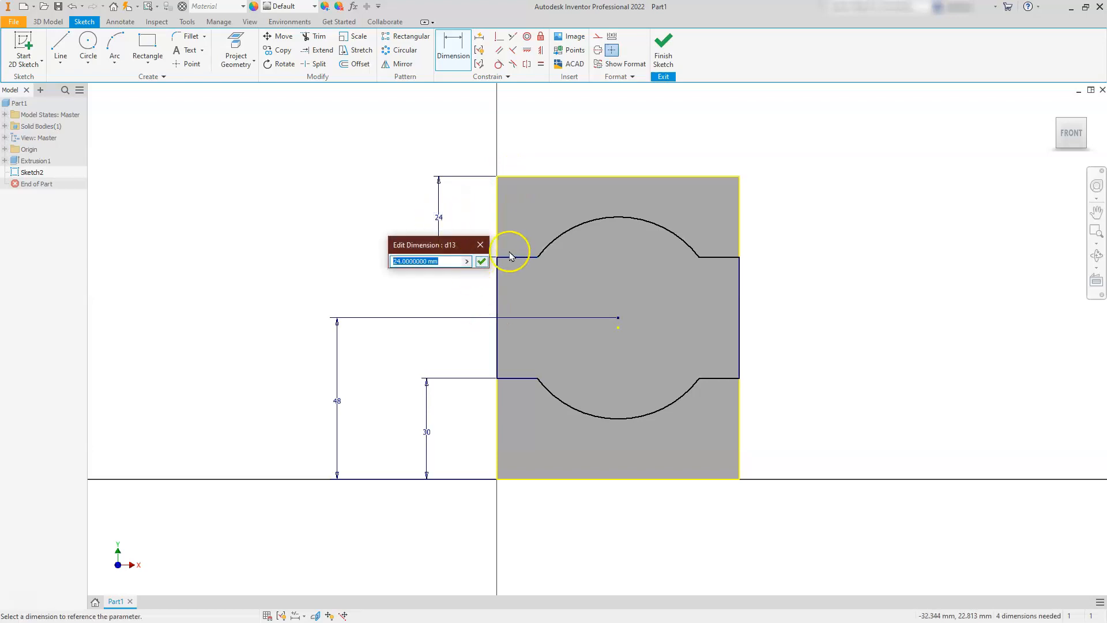
left_click(480, 261)
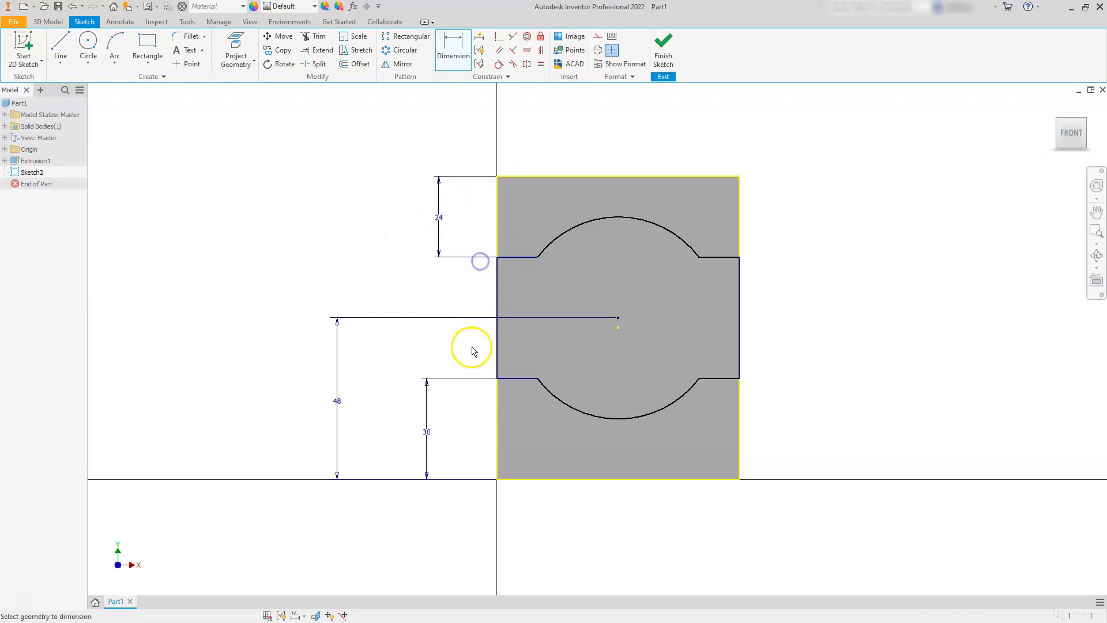
Make the two upper horizontal segments collinear with each other, and likewise the two lower ones
left_click(513, 36)
left_click(517, 256)
left_click(714, 257)
left_click(521, 378)
left_click(729, 379)
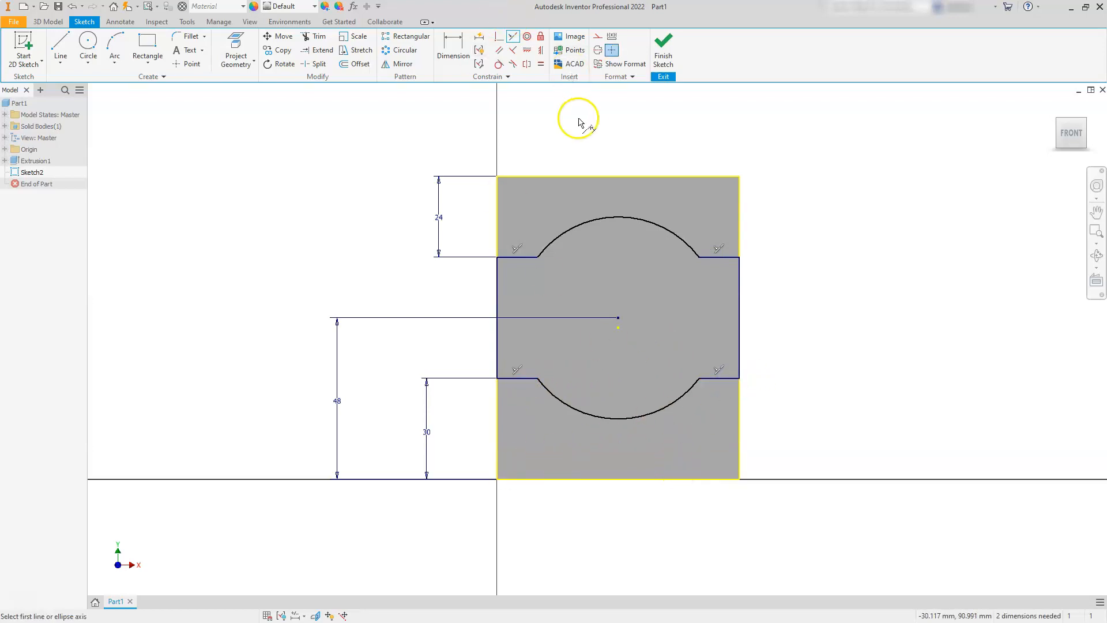
Dimension the upper arc with a 30 mm radius, placing the dimension above the face
left_click(464, 48)
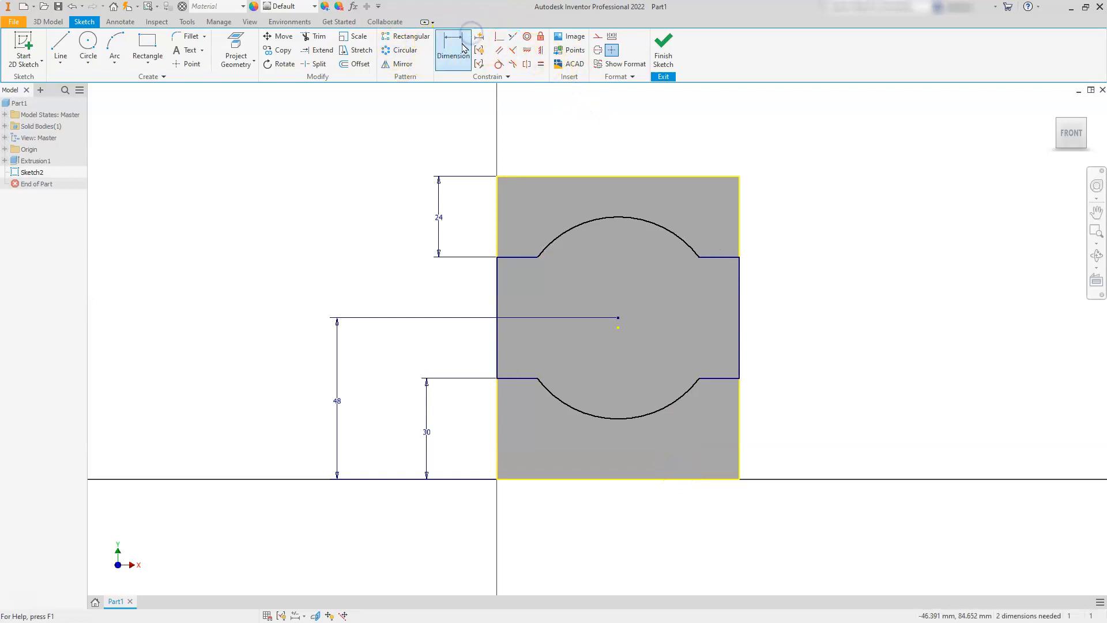
left_click(667, 229)
left_click(690, 135)
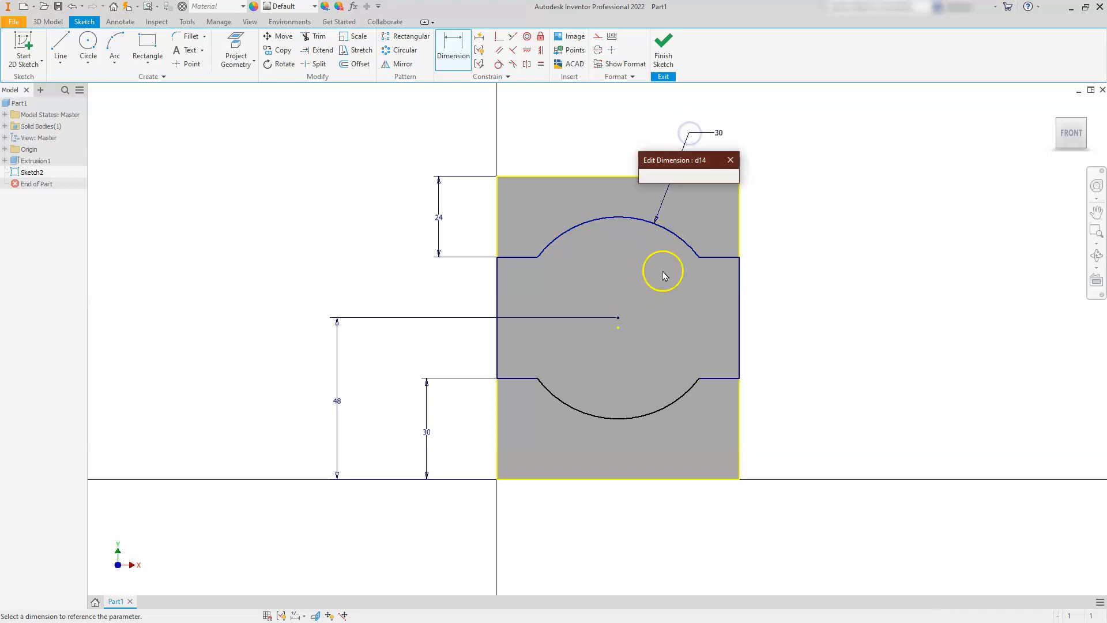
left_click(732, 178)
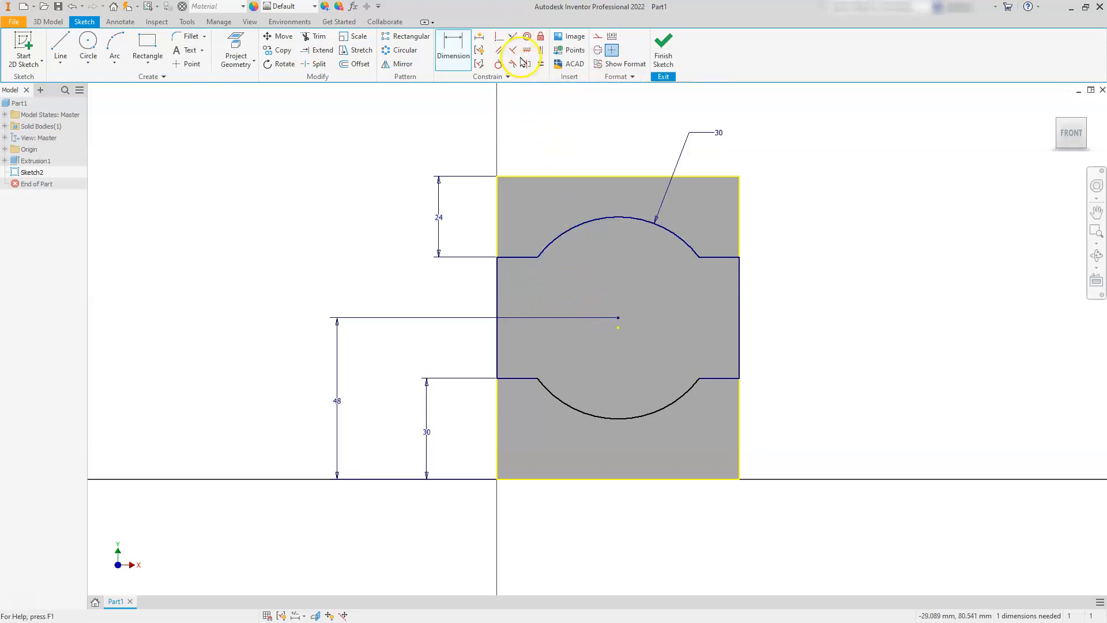
Apply an equal constraint between the upper and lower arcs
left_click(541, 66)
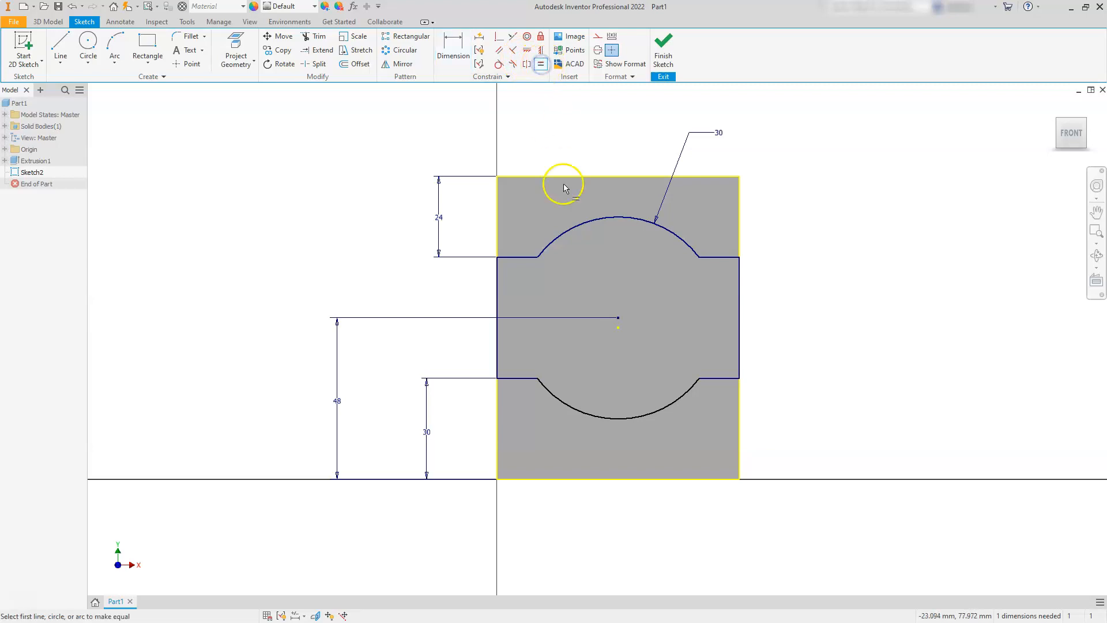
left_click(579, 227)
left_click(569, 405)
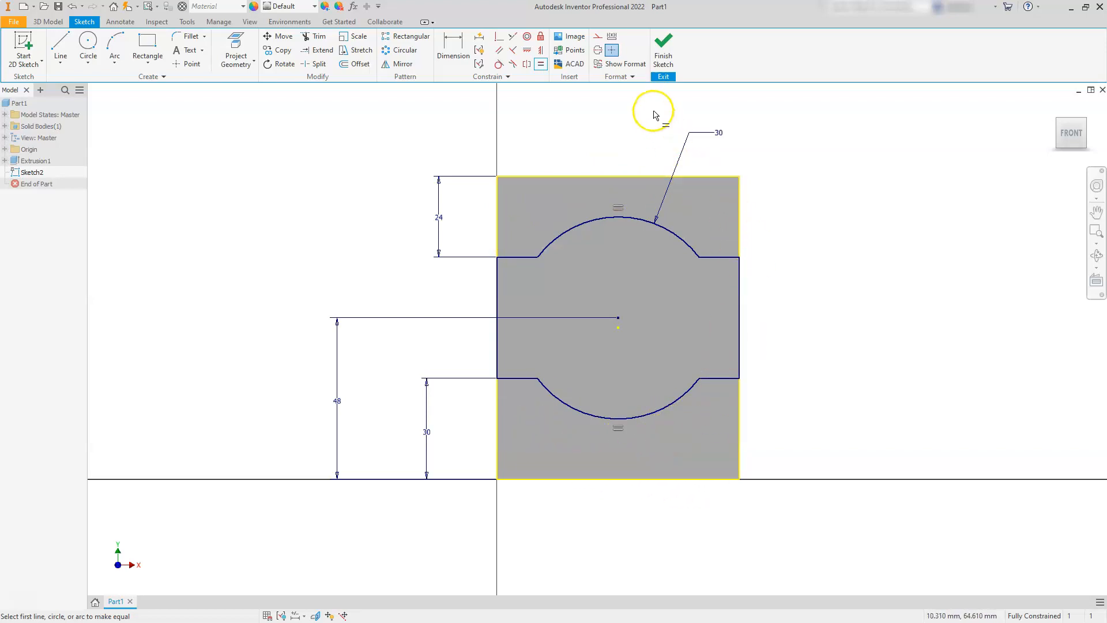
key("Escape")
Convert the projected outer edges of the face to construction lines
left_click_drag(773, 148, 484, 199)
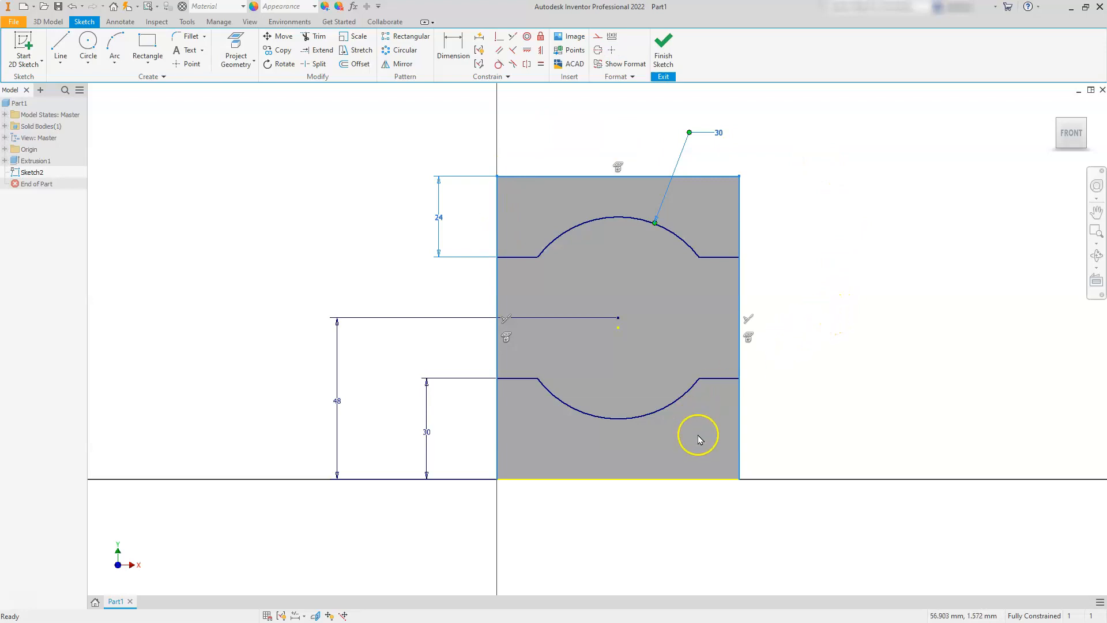
left_click(703, 479)
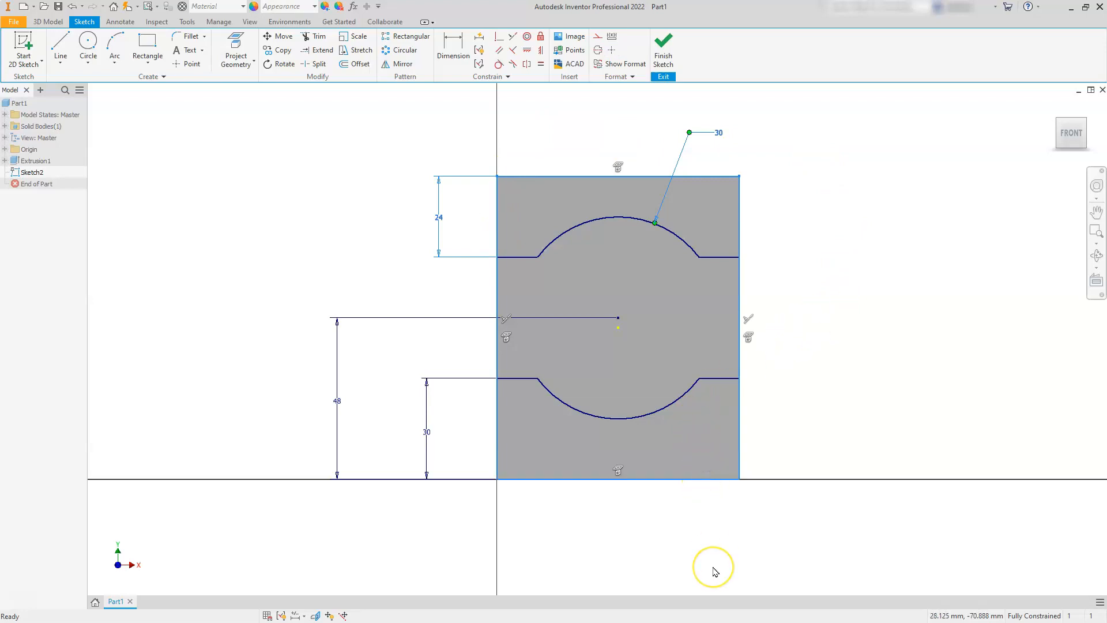
left_click(598, 38)
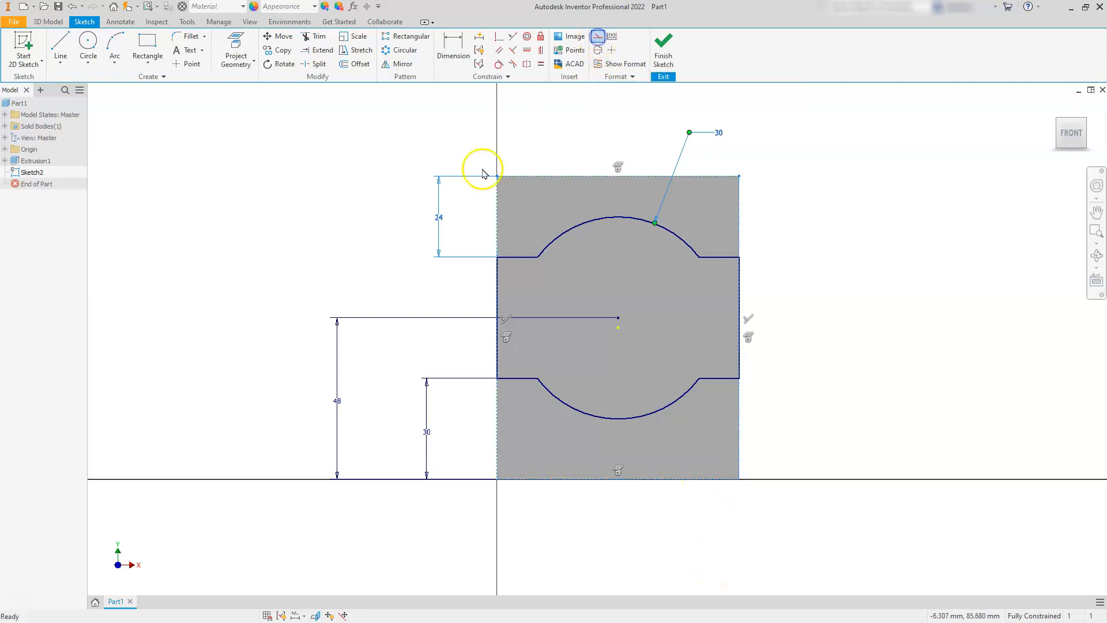
key("Escape")
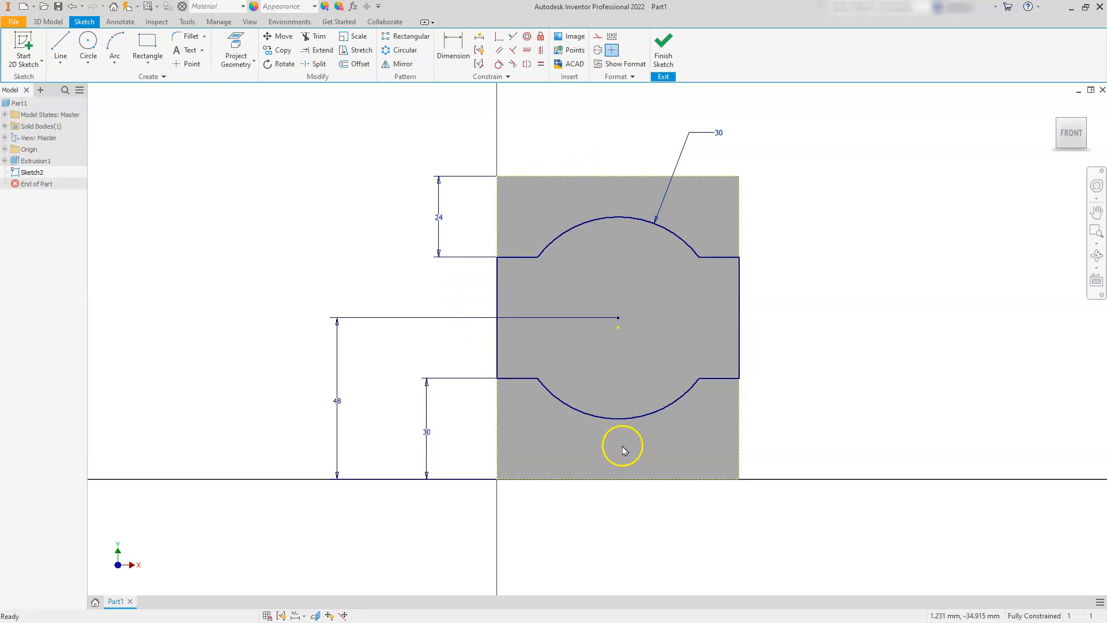
Finish the sketch and extrude its profile as a 12 mm cut, flipped into the upright block
left_click(664, 46)
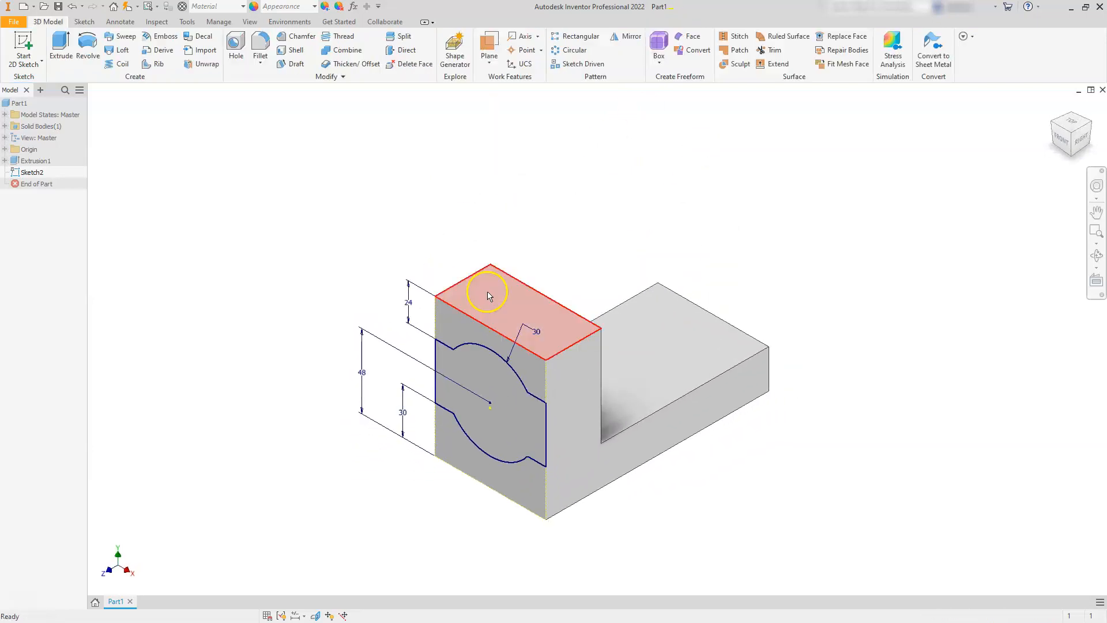
left_click(60, 49)
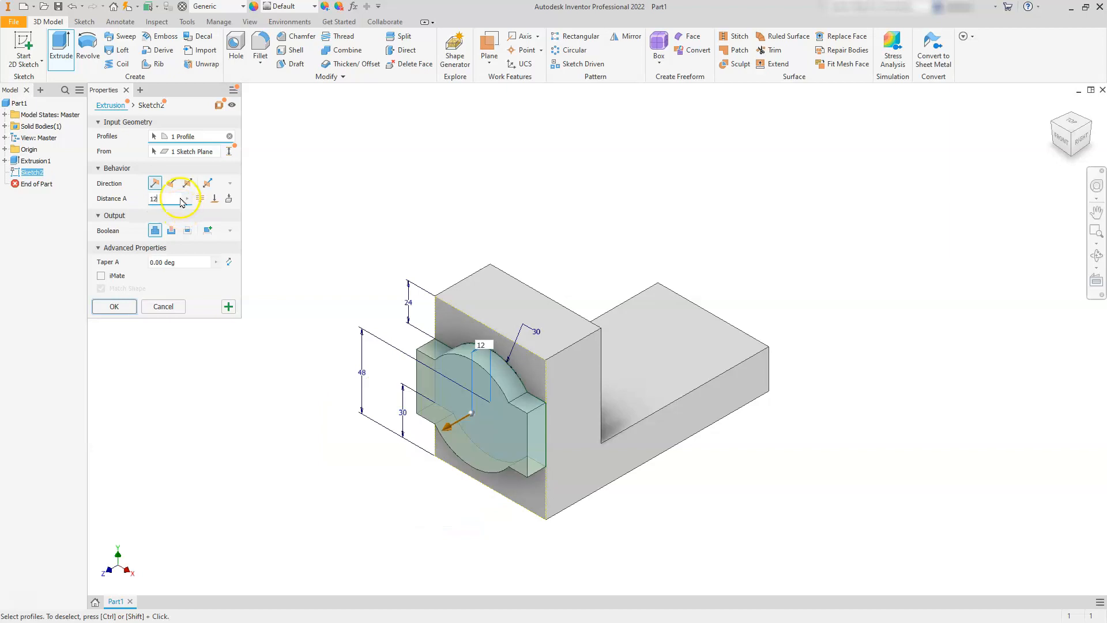
left_click(172, 183)
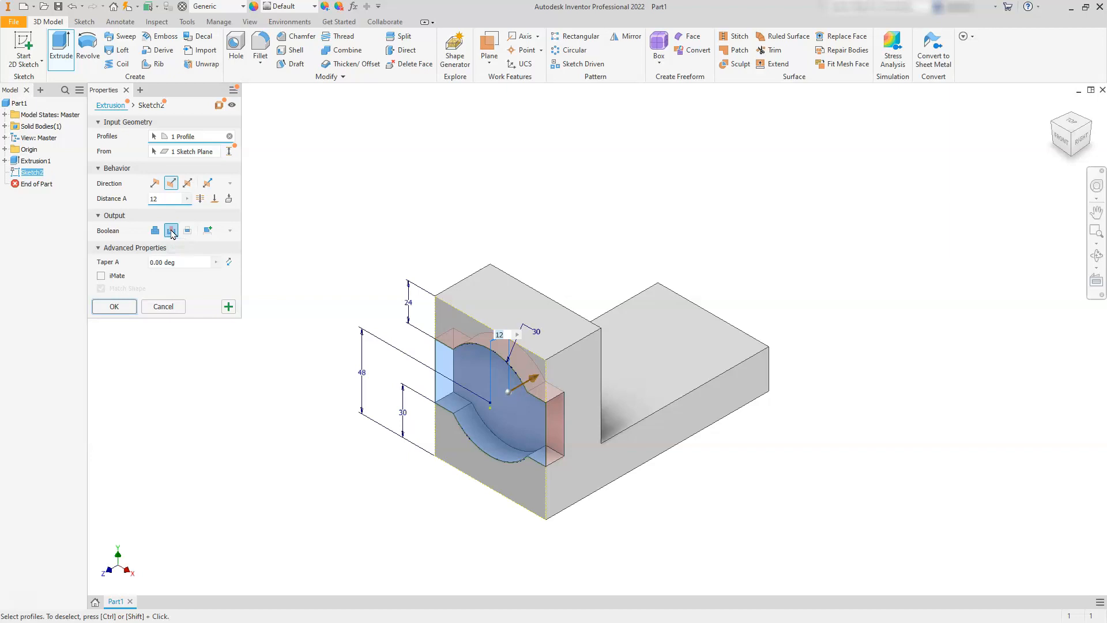
left_click(118, 308)
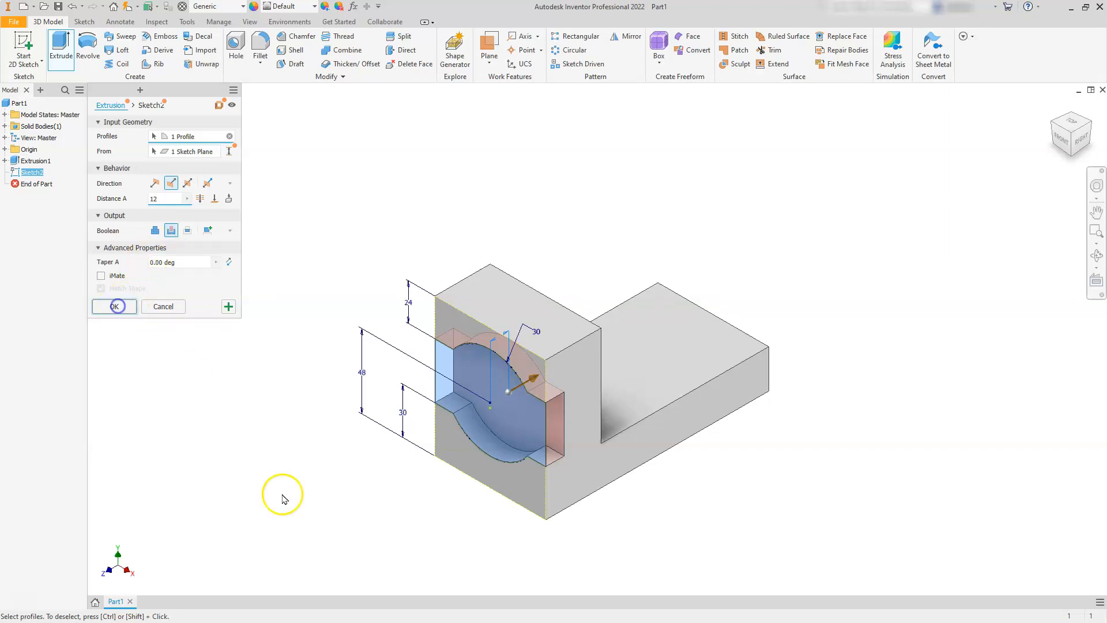
Add a 24 mm through-all hole on the recessed face of the upright, concentric with the recess's lower arc
scroll(512, 376, "up", 5)
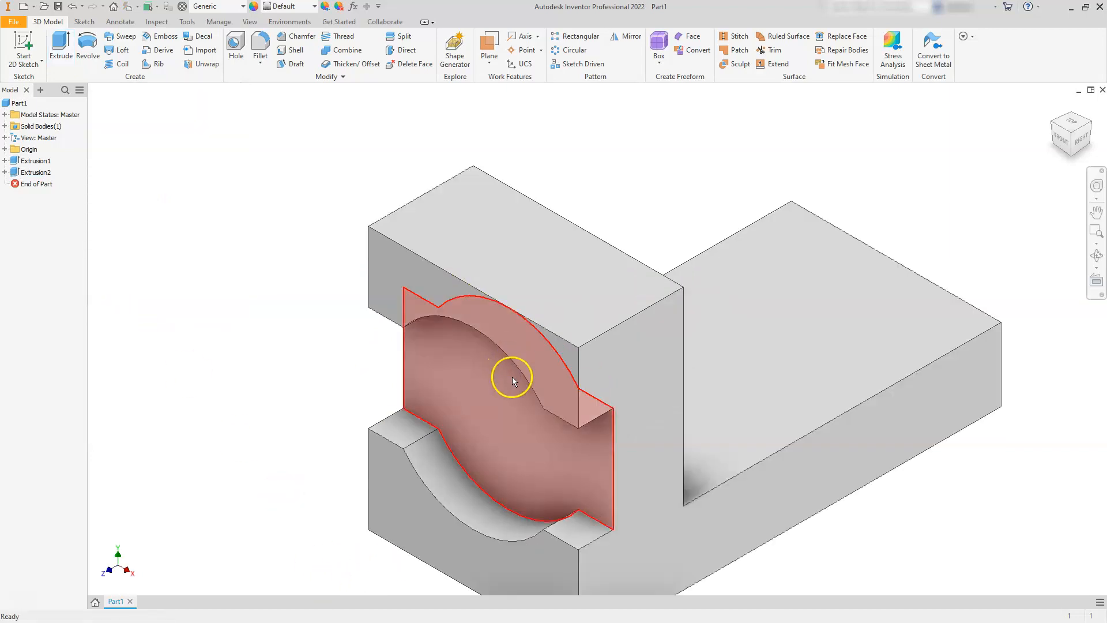
scroll(534, 407, "down", 3)
middle_click_drag(531, 422, 587, 224)
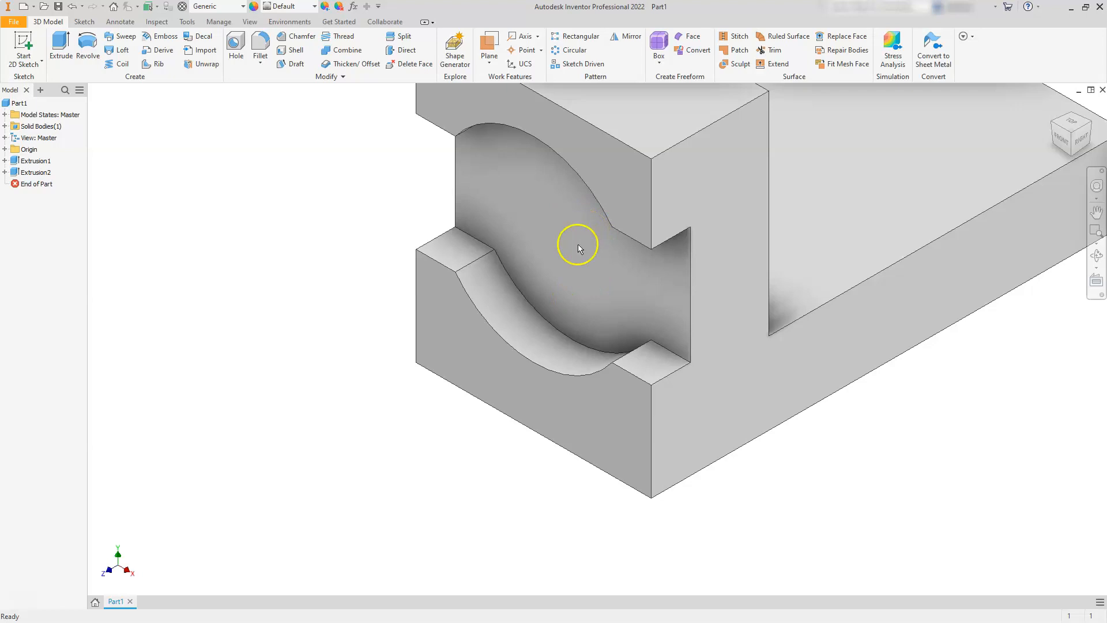
left_click(235, 44)
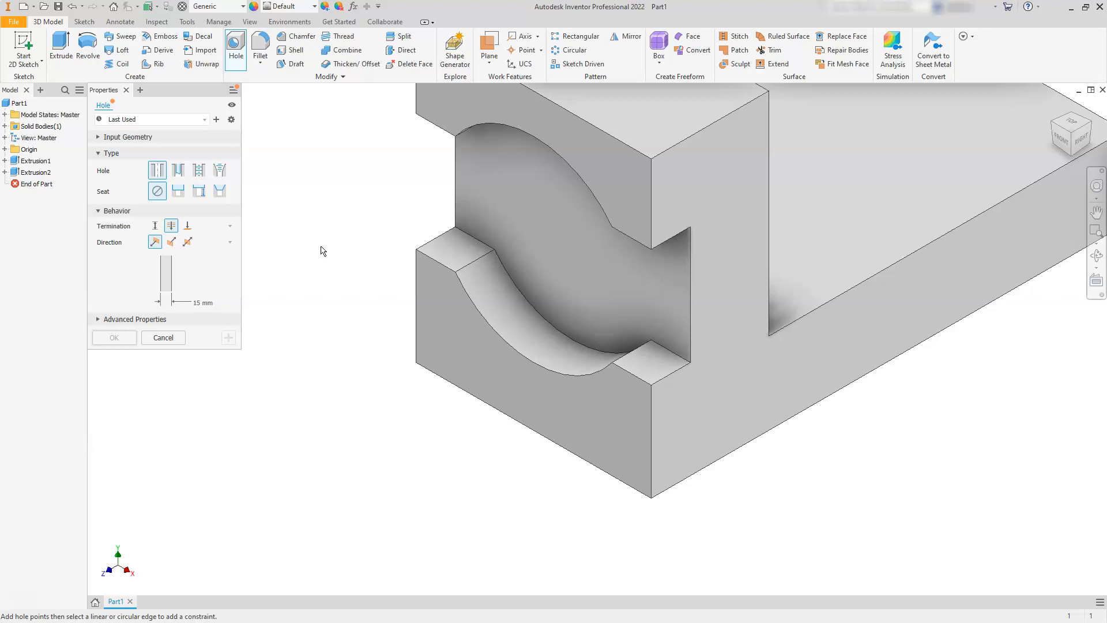
left_click(562, 242)
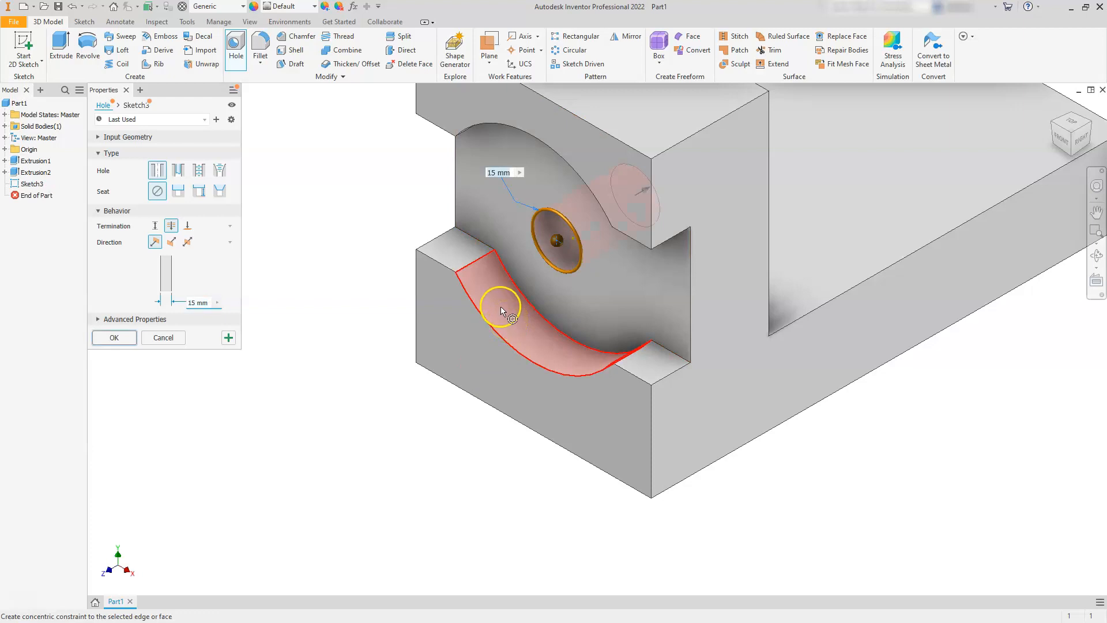
left_click(514, 328)
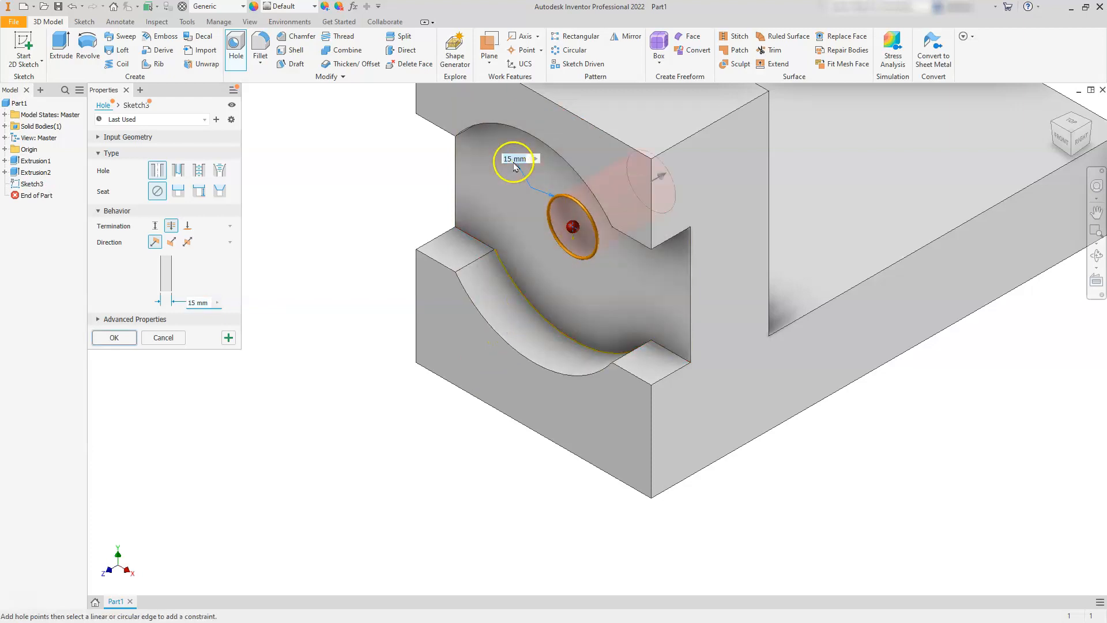
left_click(204, 305)
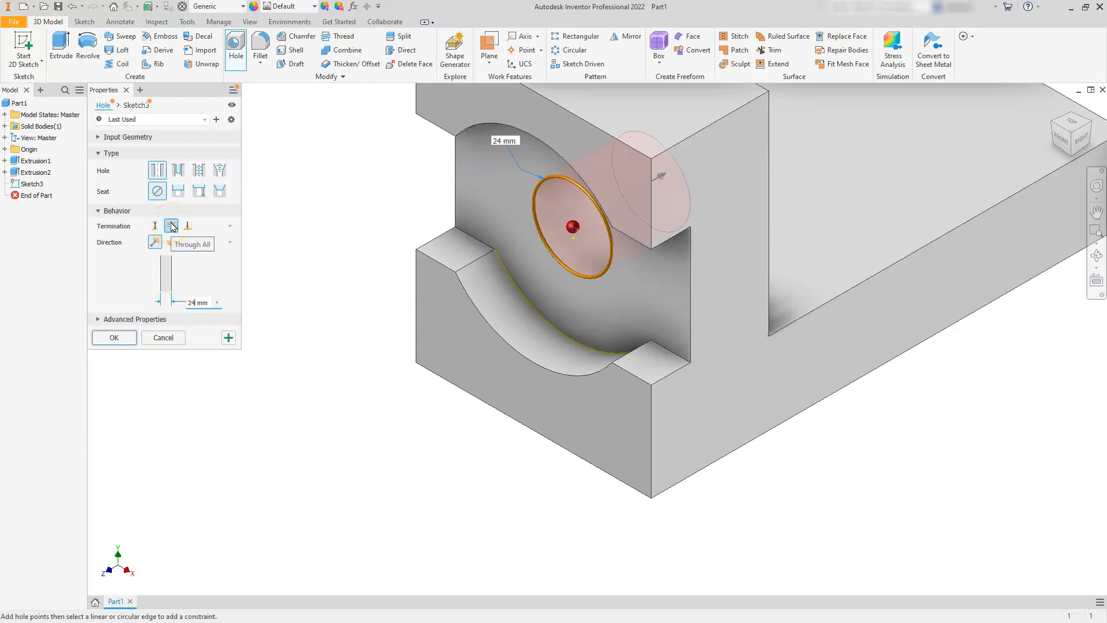
left_click(116, 339)
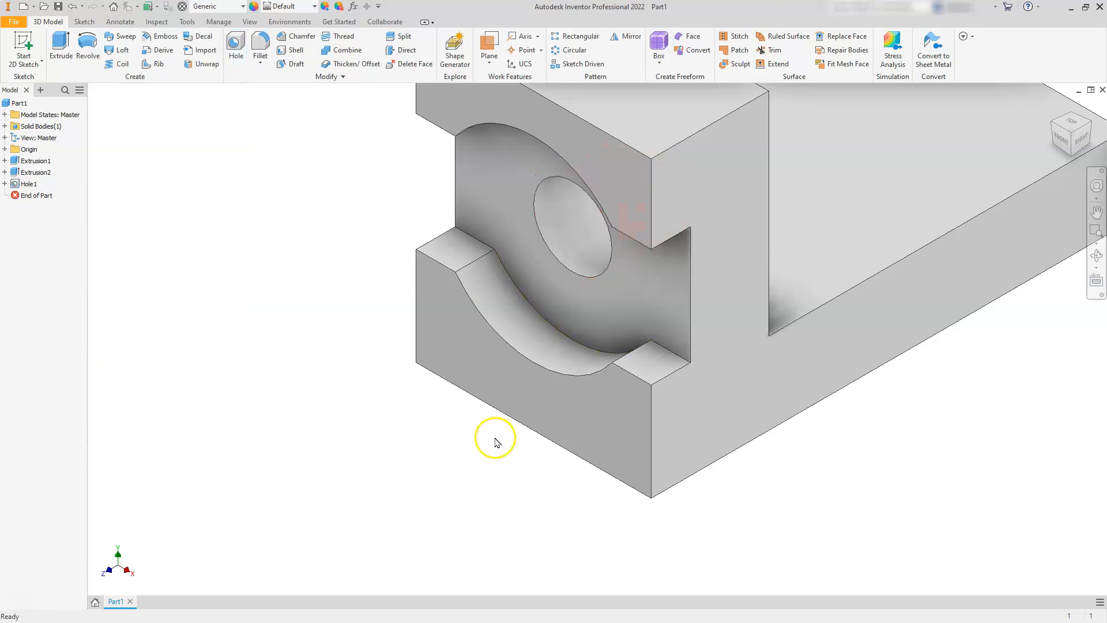
Start a sketch on the top face of the base and orient the view so the base lies horizontally
scroll(496, 443, "down", 3)
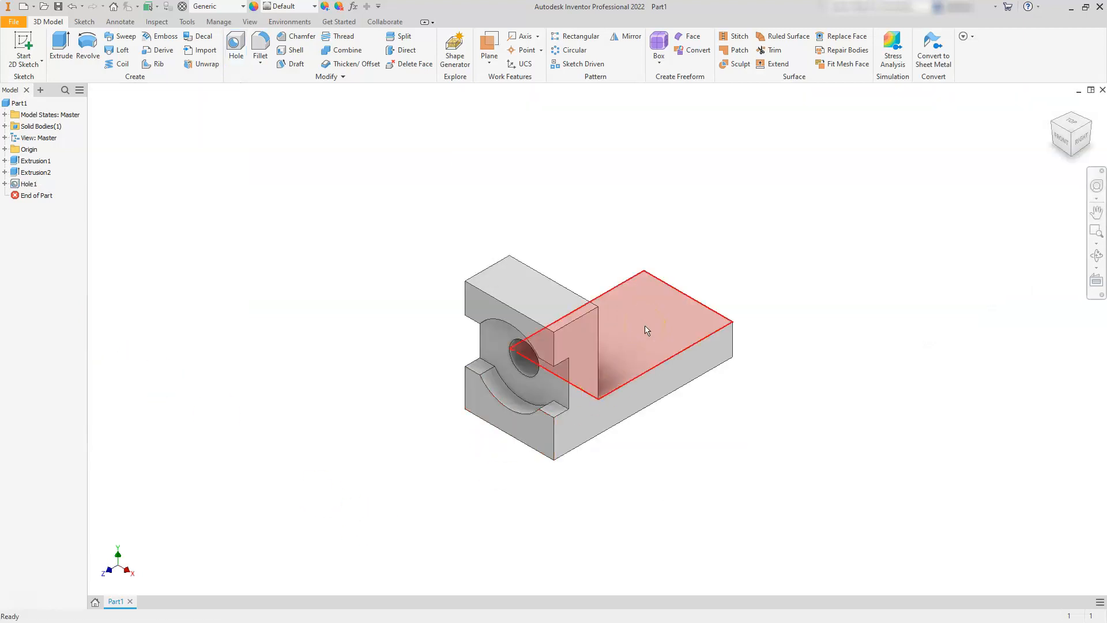
left_click(663, 345)
left_click(658, 303)
left_click(739, 296)
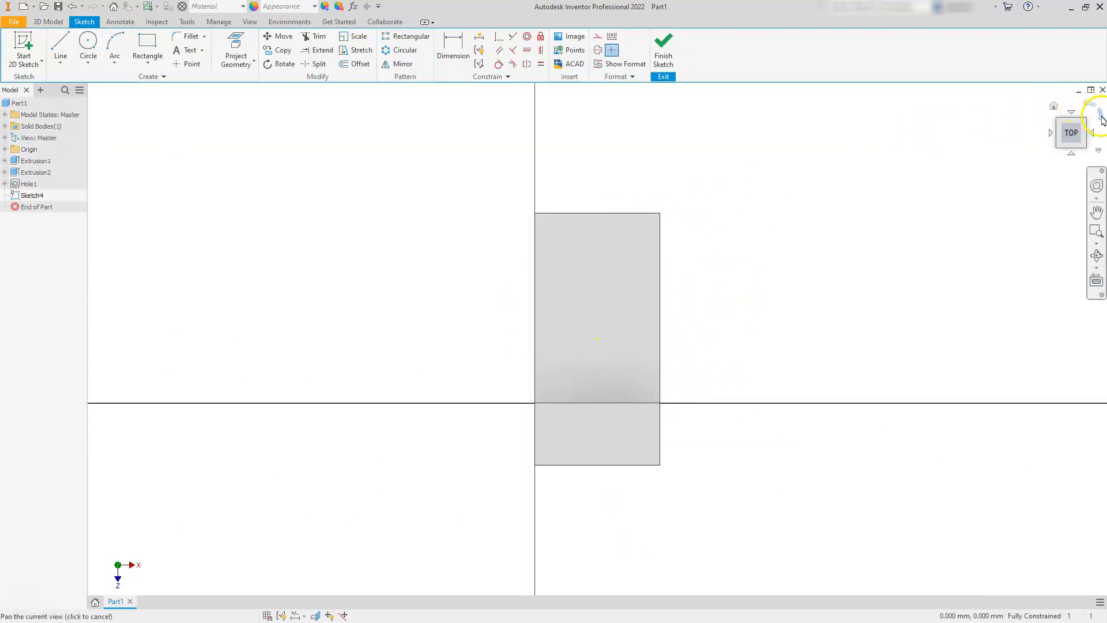
left_click(1098, 115)
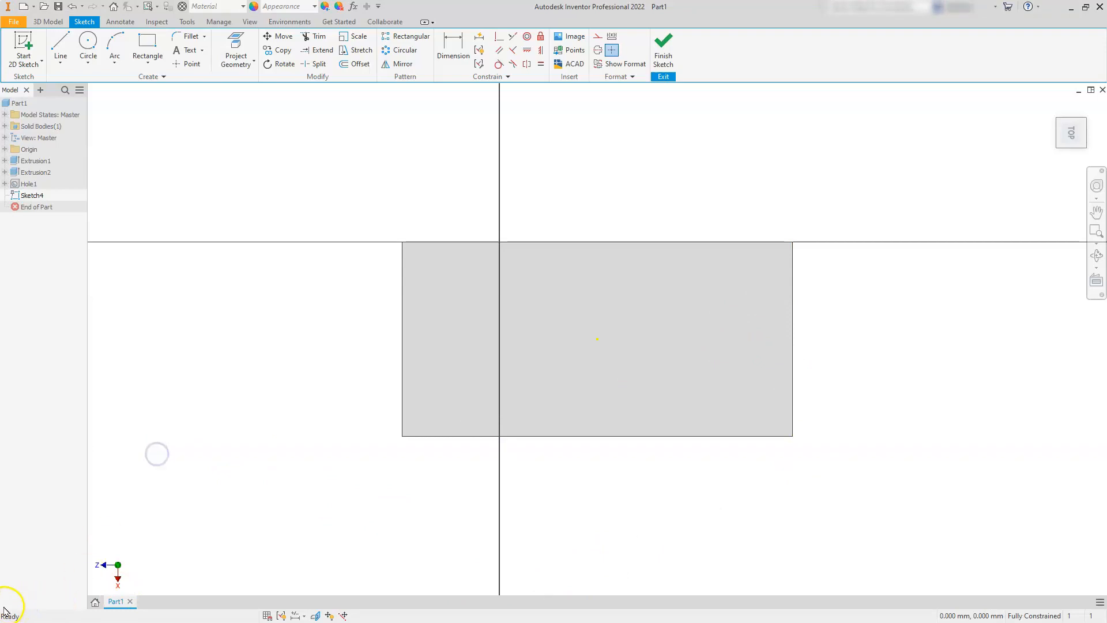
Sketch a center-to-center slot inward from the midpoint of the base's end edge, with 50 mm center distance and 12 mm end radius
left_click(147, 65)
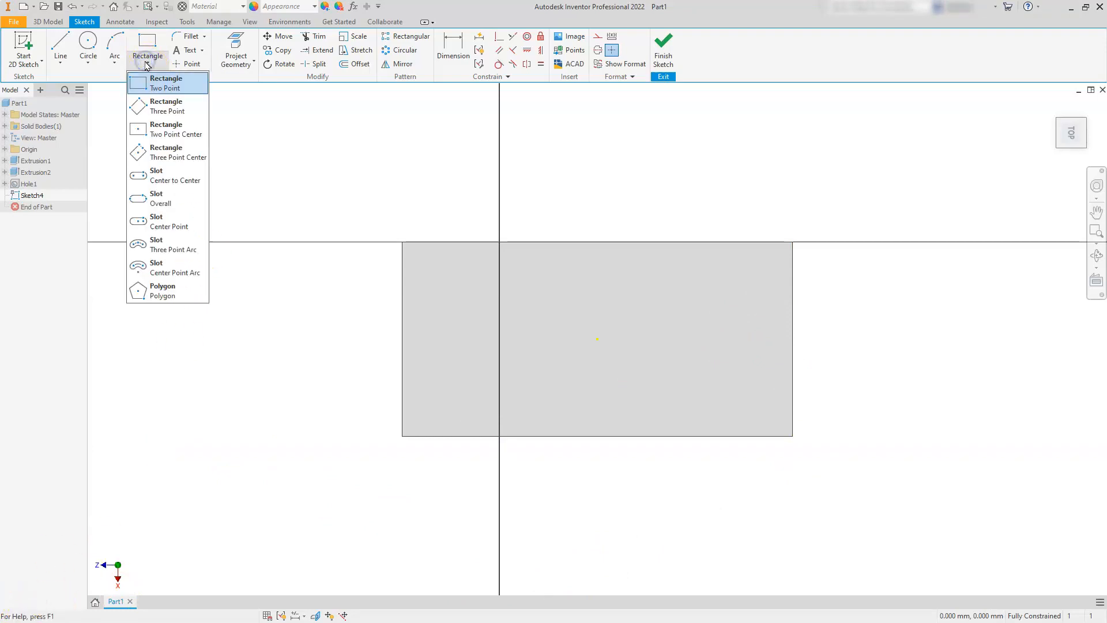
left_click(165, 178)
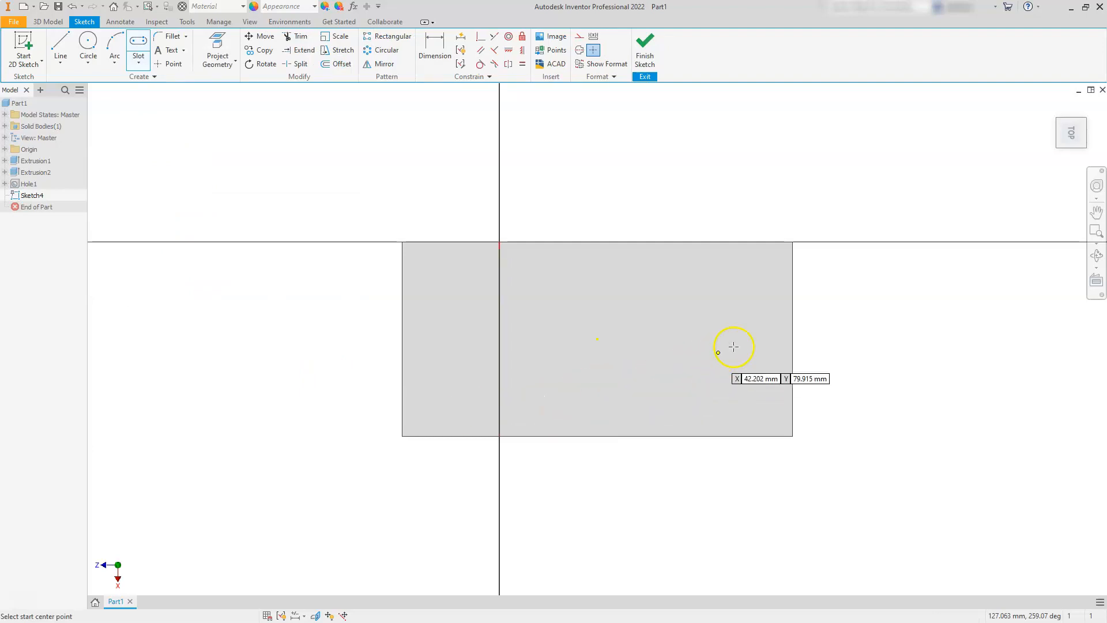
left_click(792, 339)
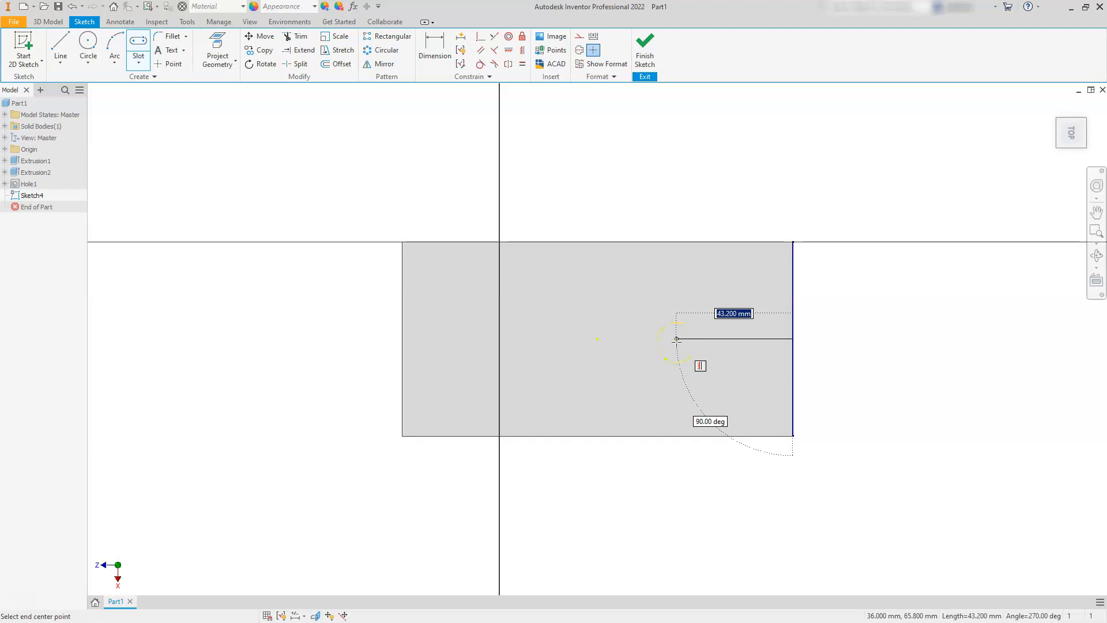
type("50")
key("Return")
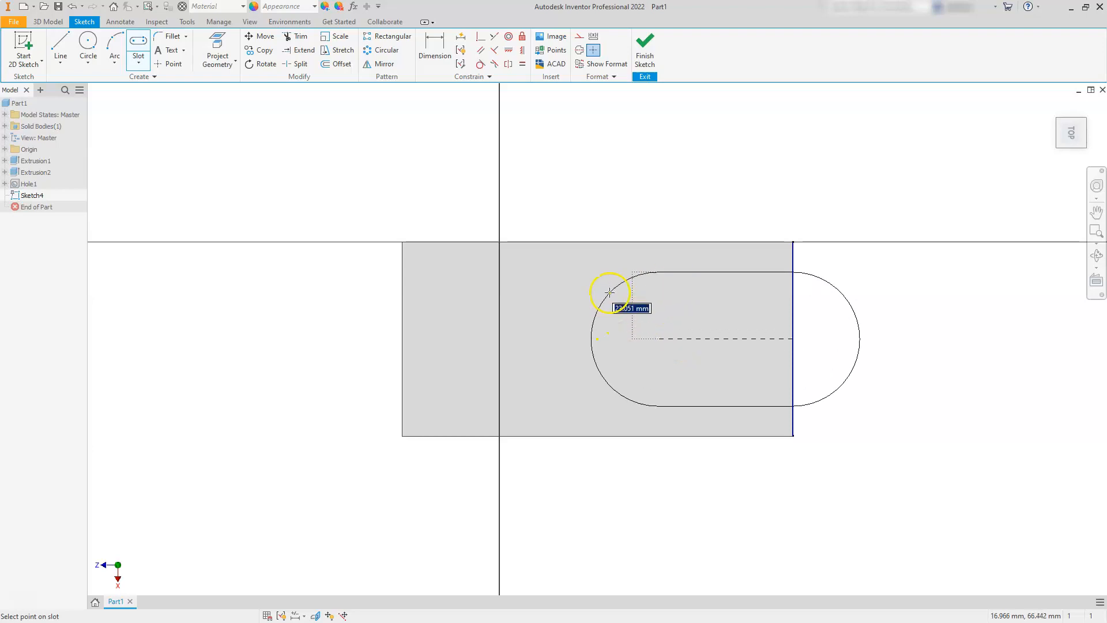
type("12")
key("Return")
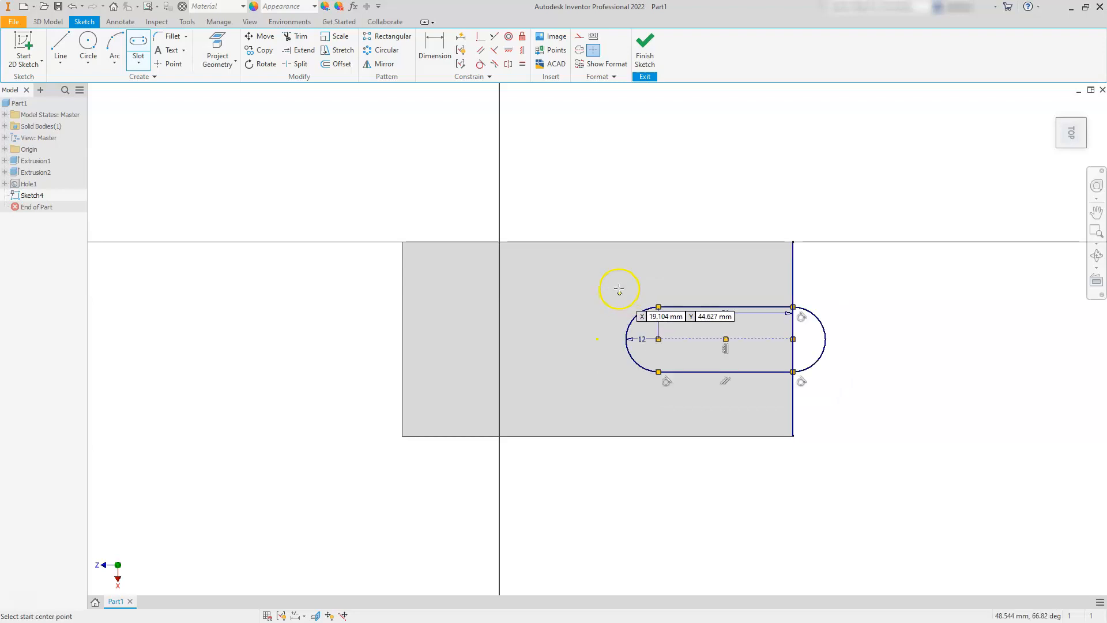
key("Escape")
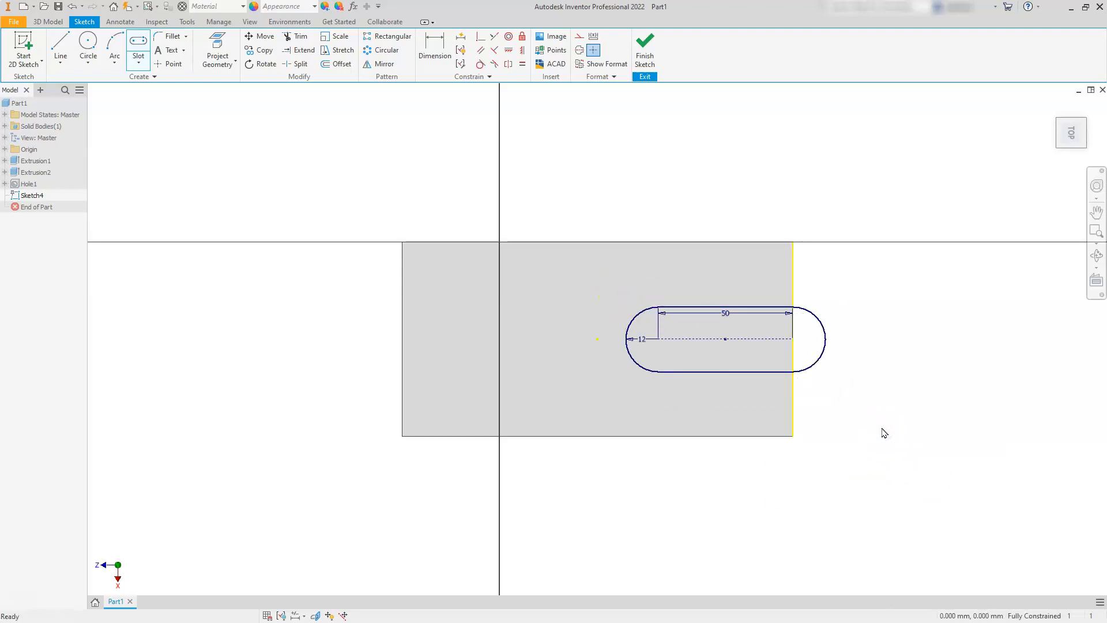
Convert the projected end edge of the base to a construction line and finish the slot sketch
left_click(796, 414)
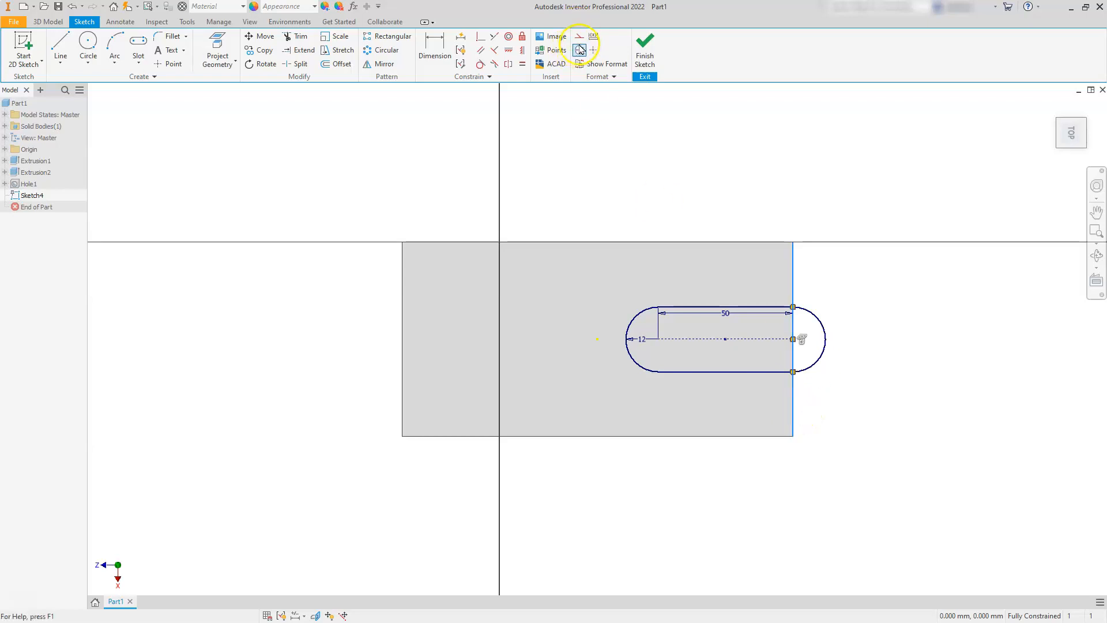
left_click(579, 37)
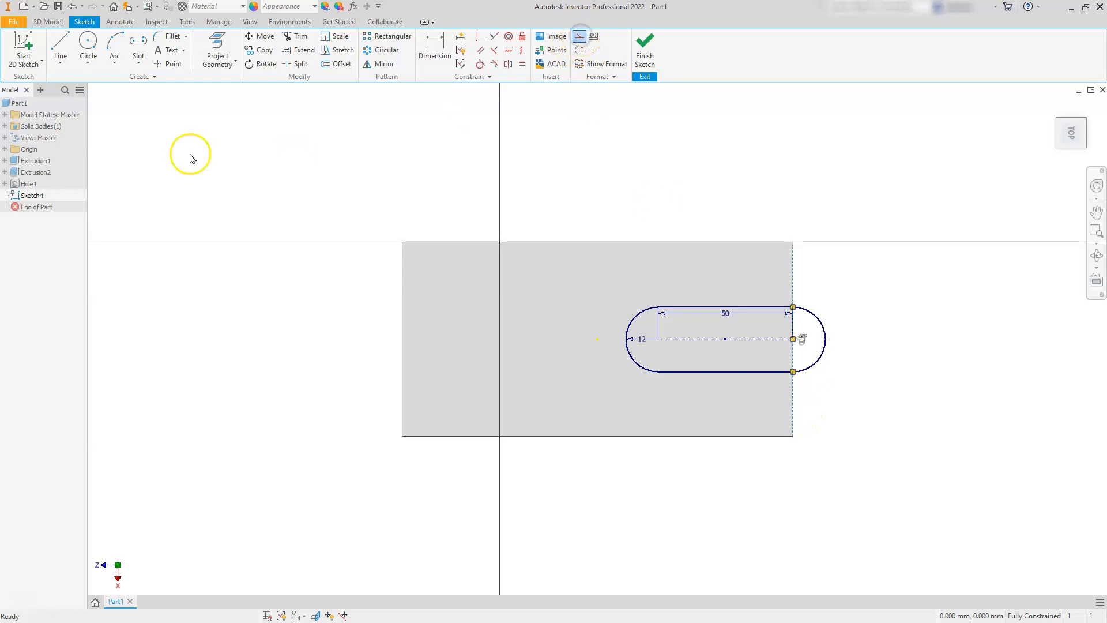
left_click(184, 521)
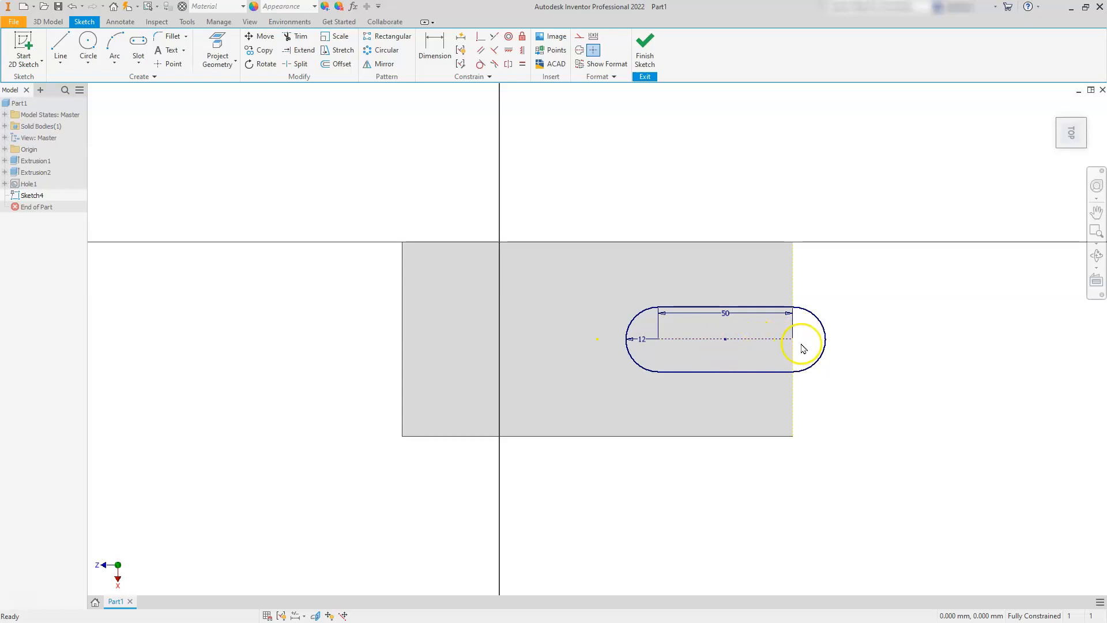
left_click(645, 53)
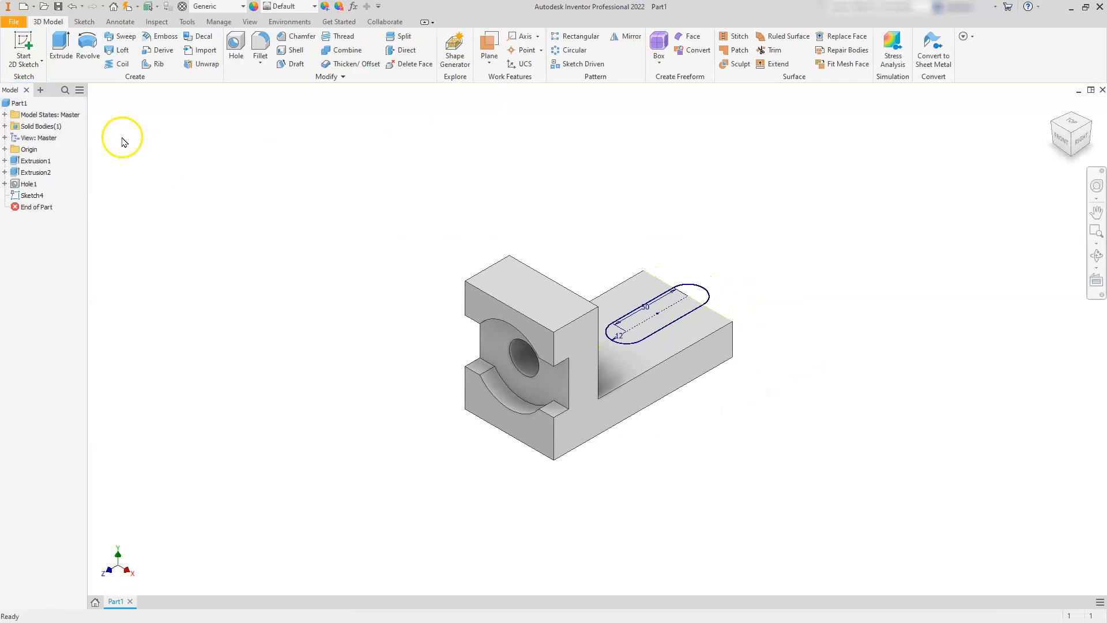
Extrude the slot profile as a 35 mm cut, flipped downward through the base
left_click(63, 51)
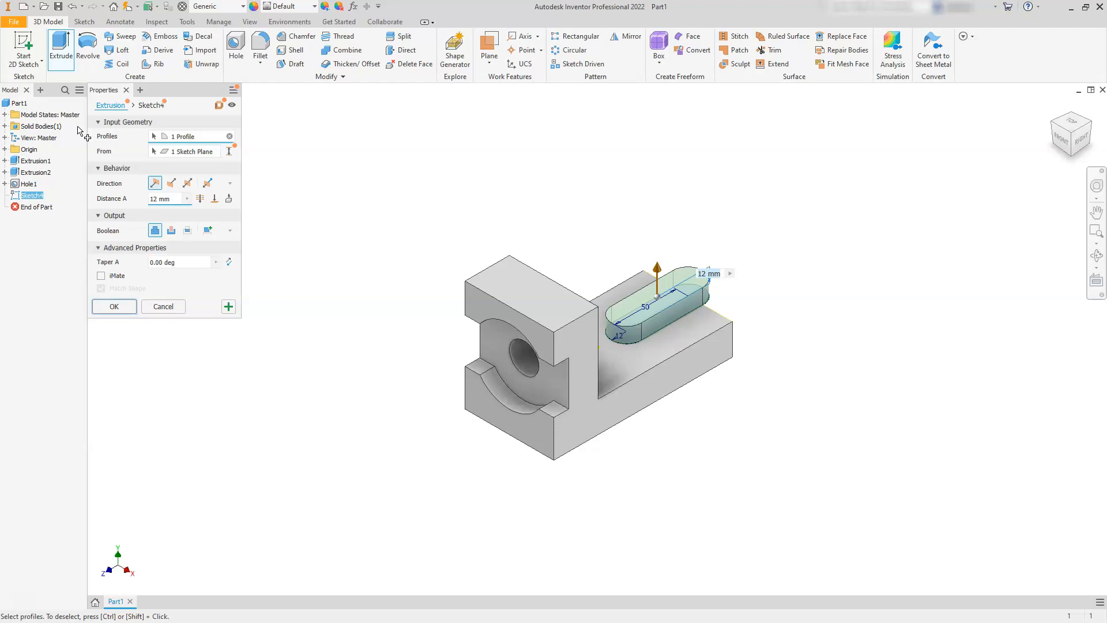
left_click(145, 201)
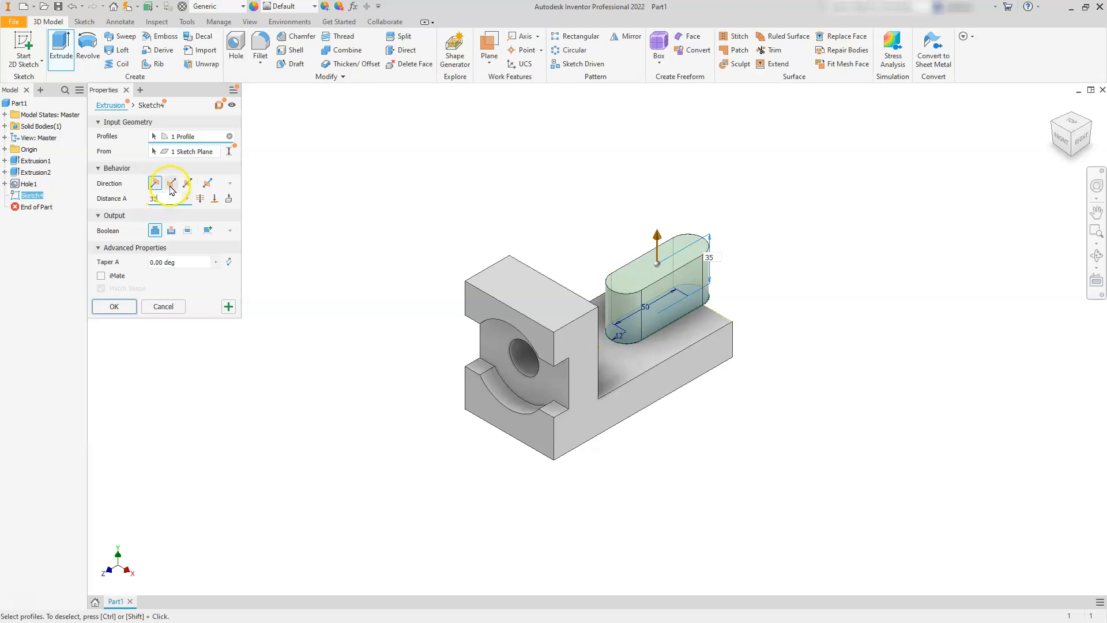
left_click(171, 183)
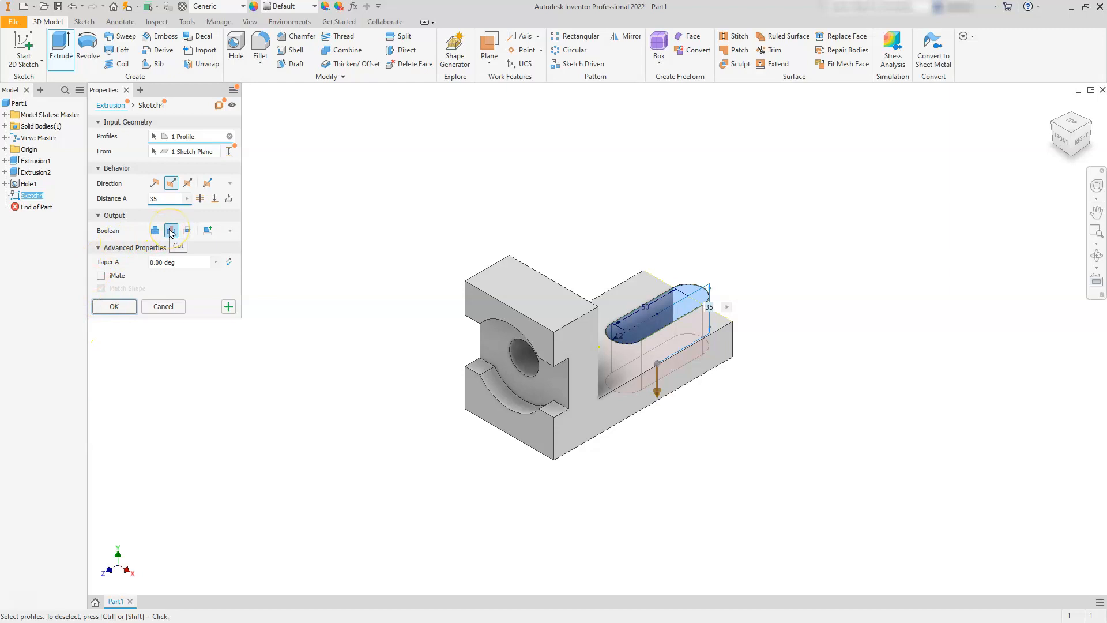
left_click(122, 304)
left_click(130, 310)
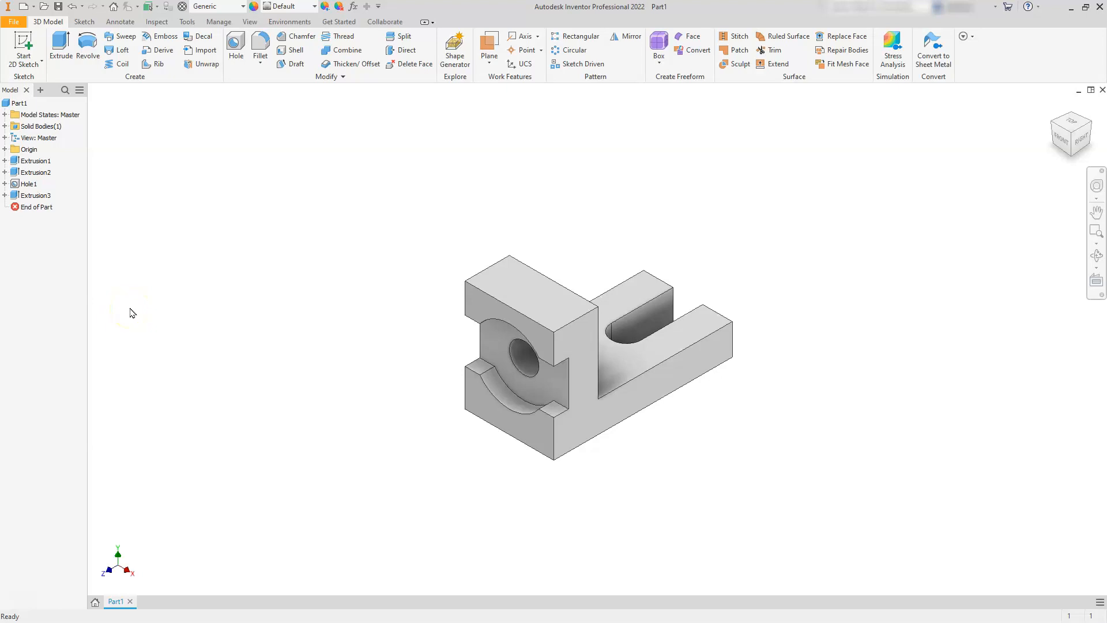
Orient the part to its bottom view and start a sketch on the underside of the base
left_click(1082, 141)
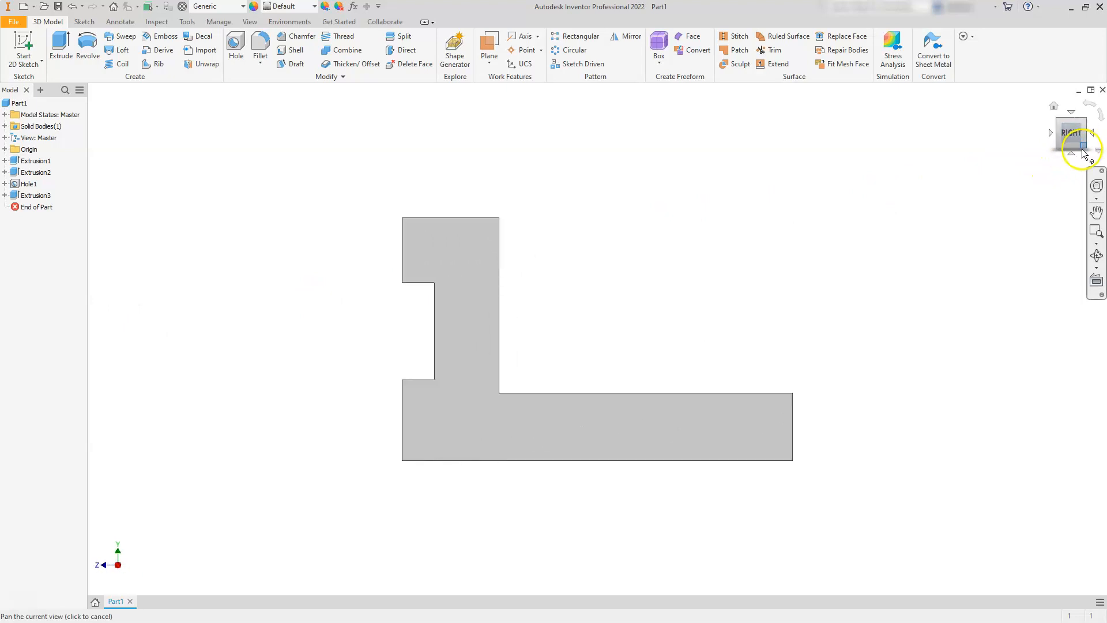
left_click(1072, 153)
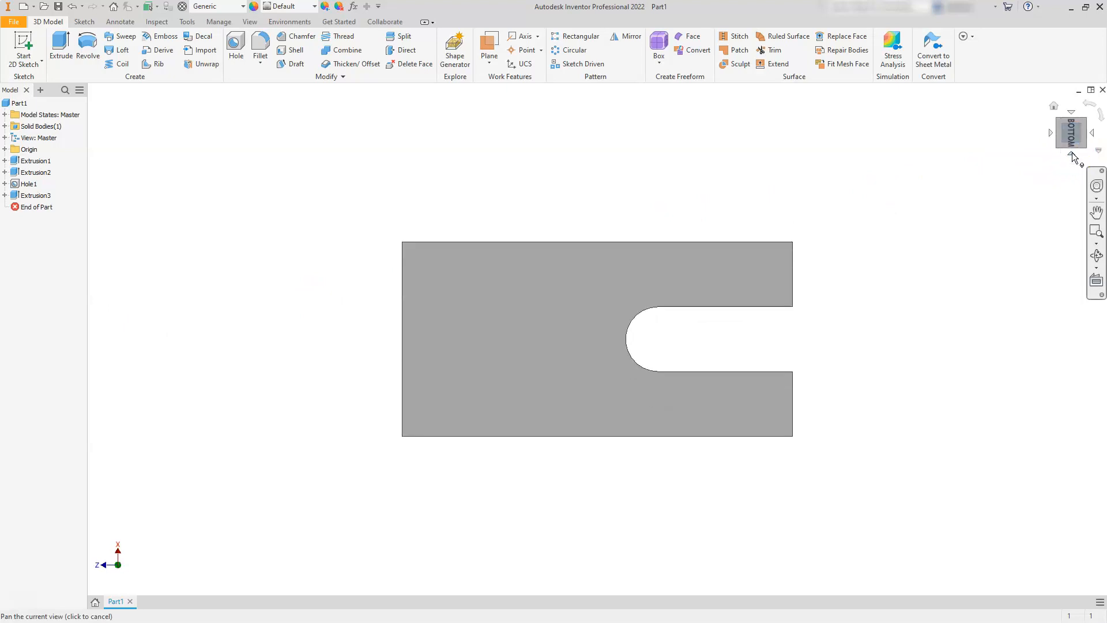
left_click(987, 273)
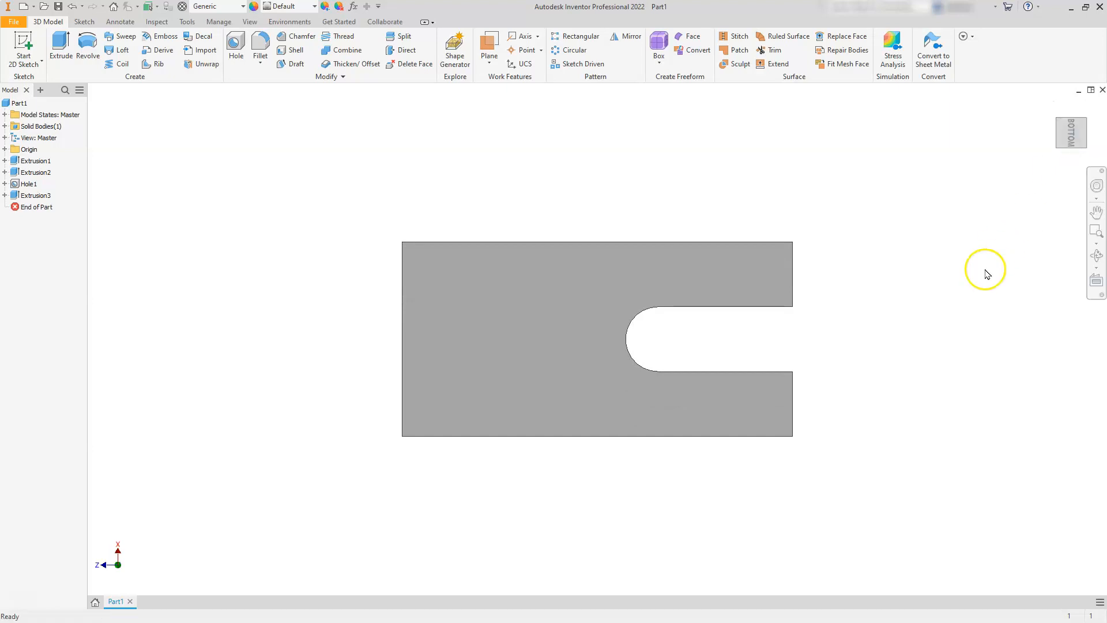
left_click(514, 283)
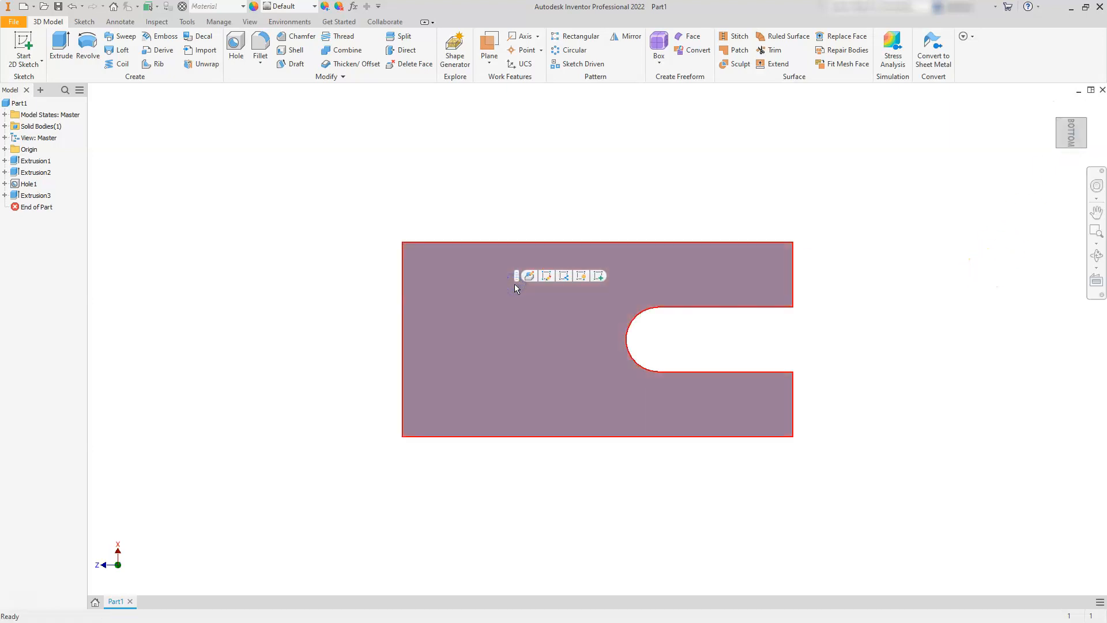
left_click(599, 275)
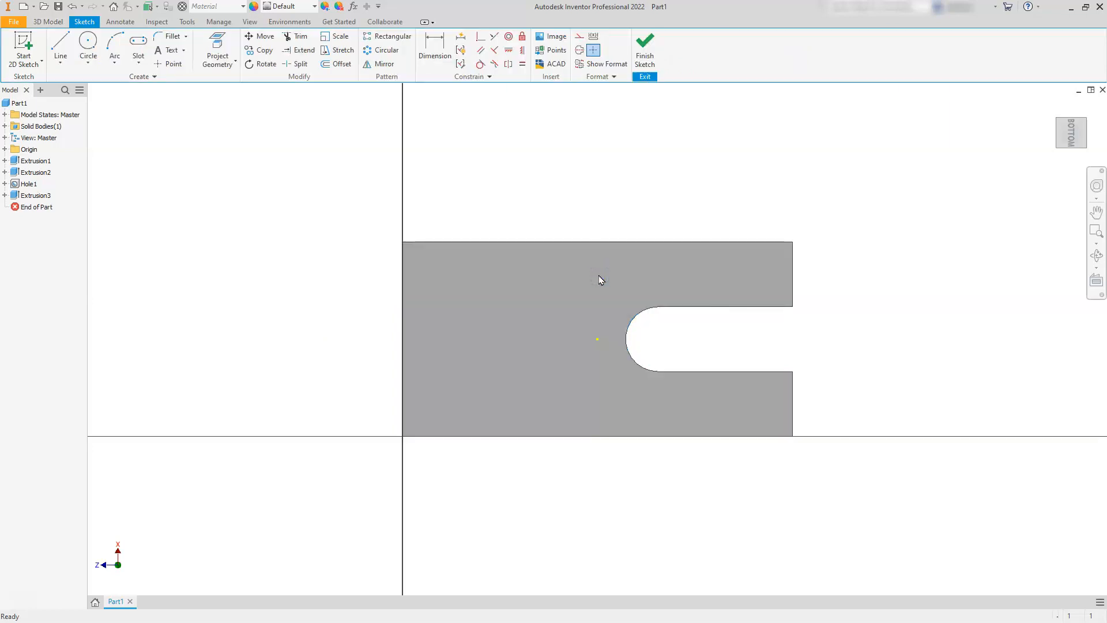
Sketch a two-point rectangle about 60 by 38 mm on the base's underside, starting from its right-side corner at the upright end
left_click(140, 63)
left_click(154, 89)
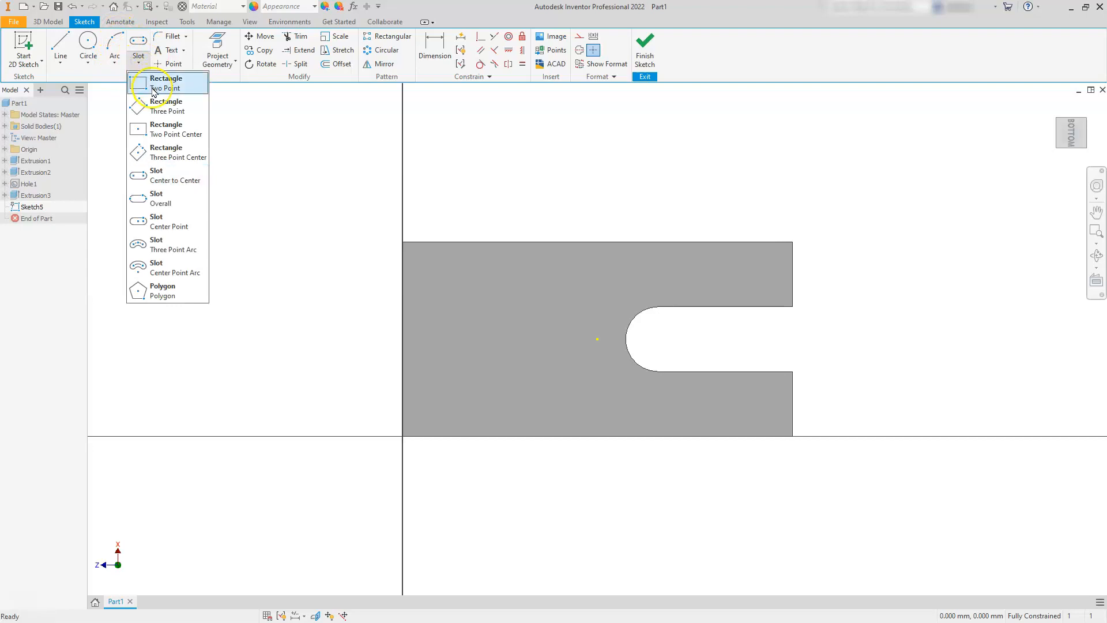
left_click(154, 90)
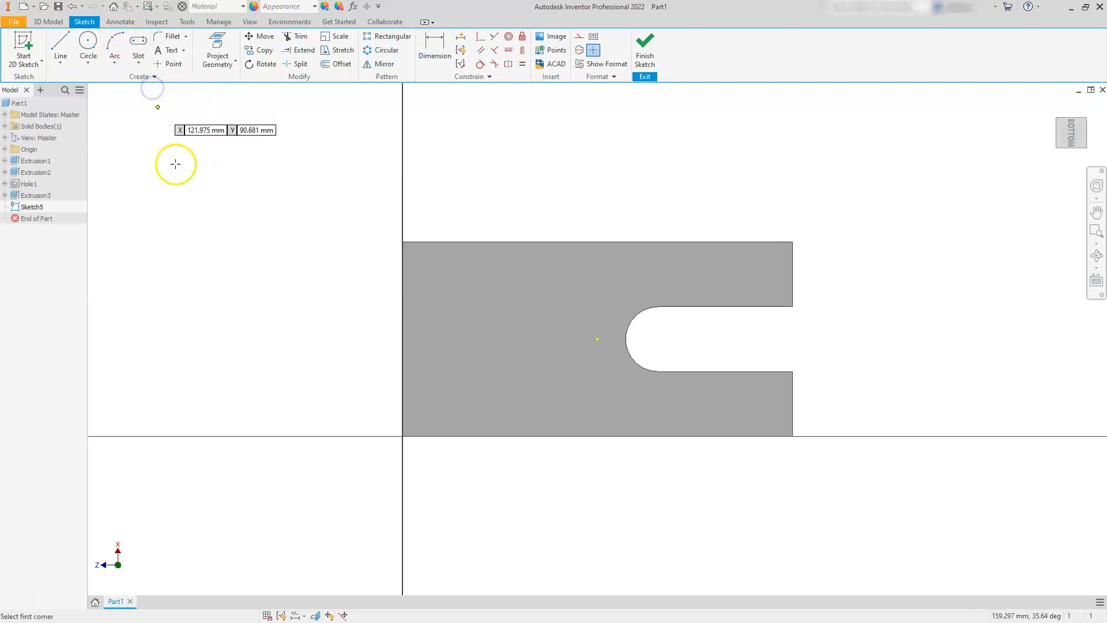
left_click(402, 240)
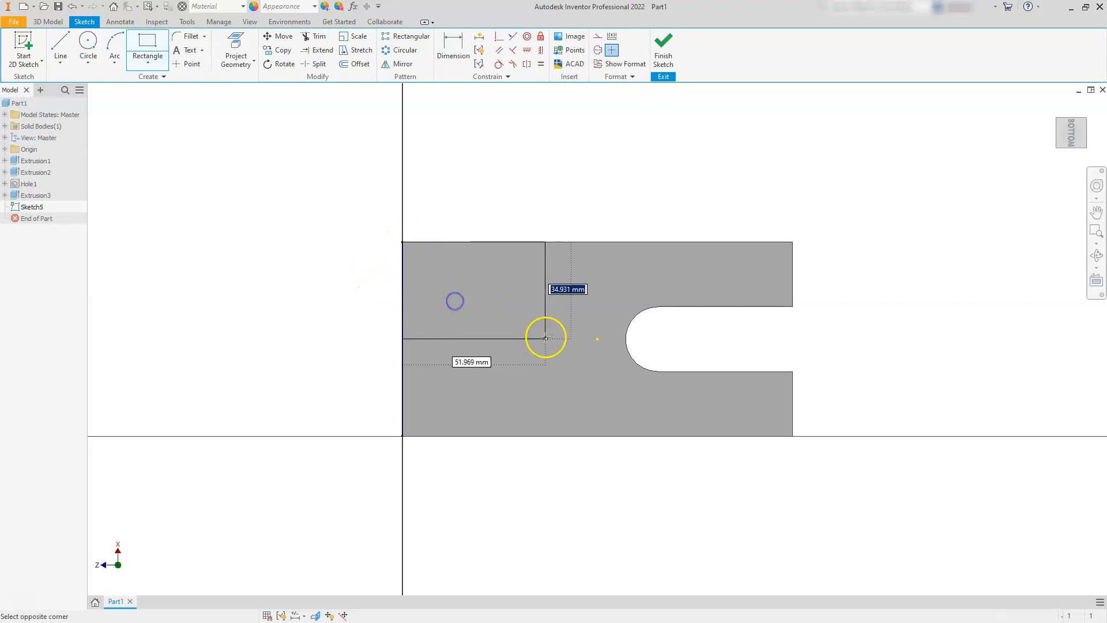
left_click(564, 344)
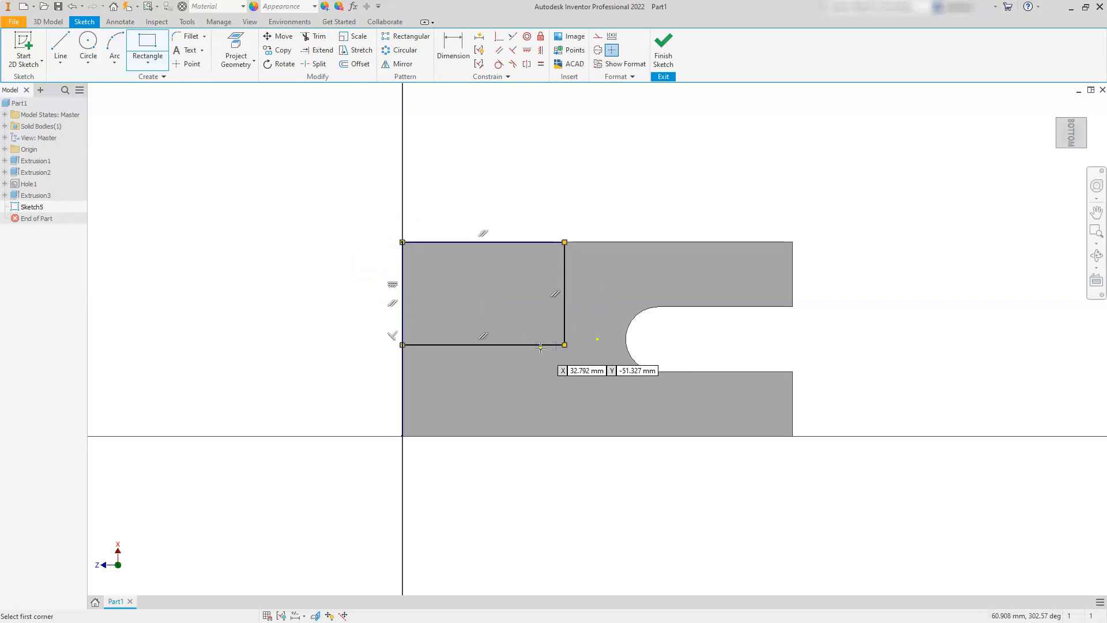
key("Escape")
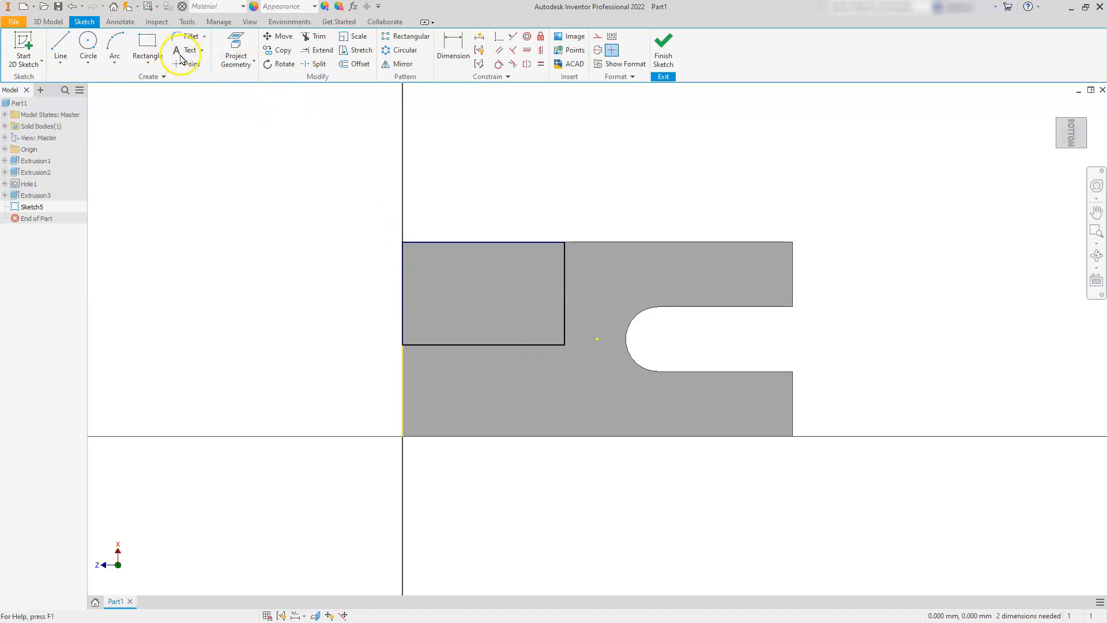
Dimension the rectangle's side across the base's width as 72 mm
left_click(449, 60)
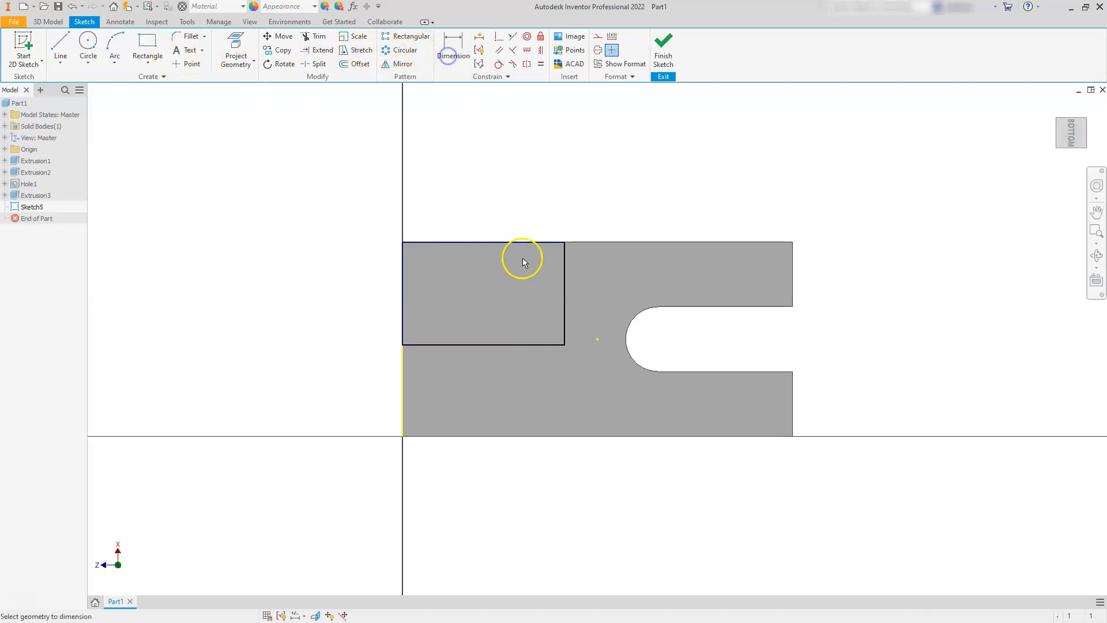
left_click(568, 285)
left_click(602, 289)
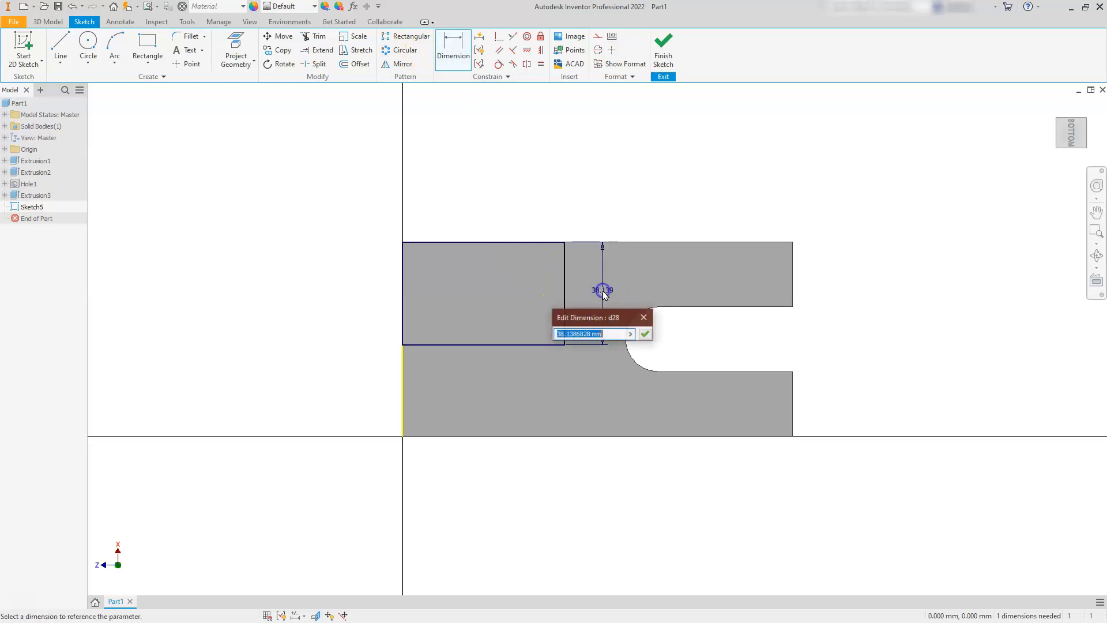
type("72")
key("Return")
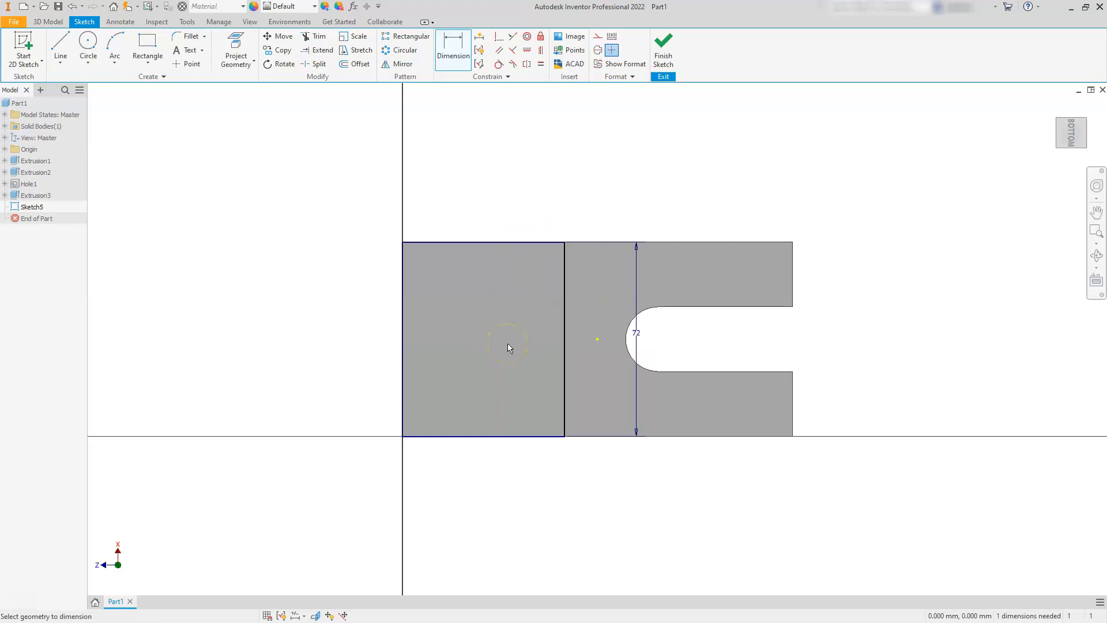
Change the rectangle's dimension across the base's width to 50 mm
left_click(637, 332)
key("5")
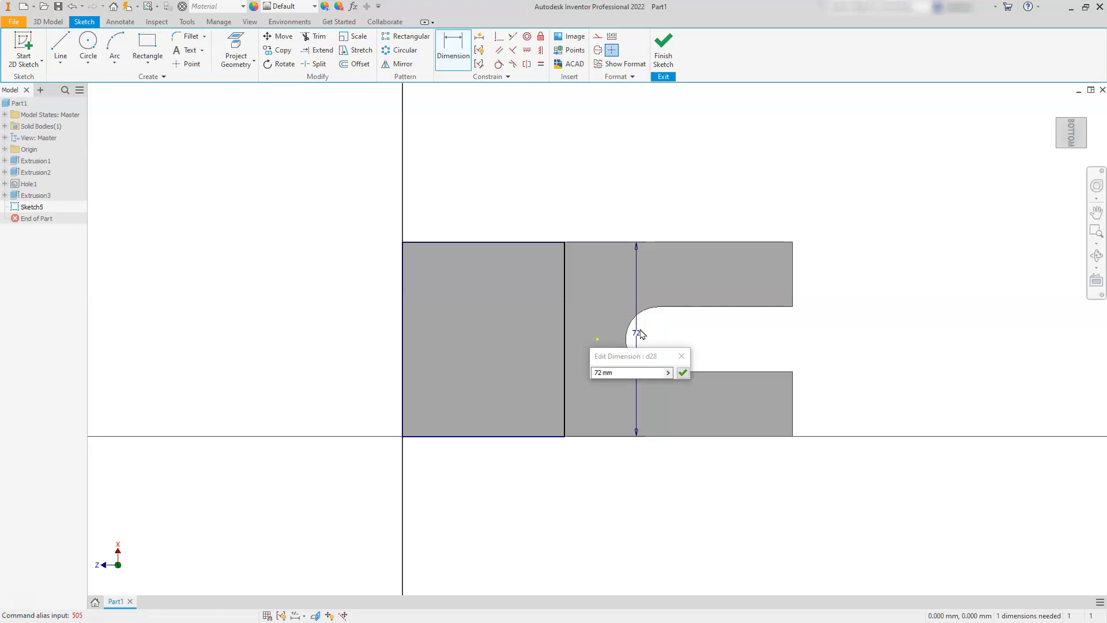
left_click_drag(632, 375, 574, 373)
type("50")
key("Return")
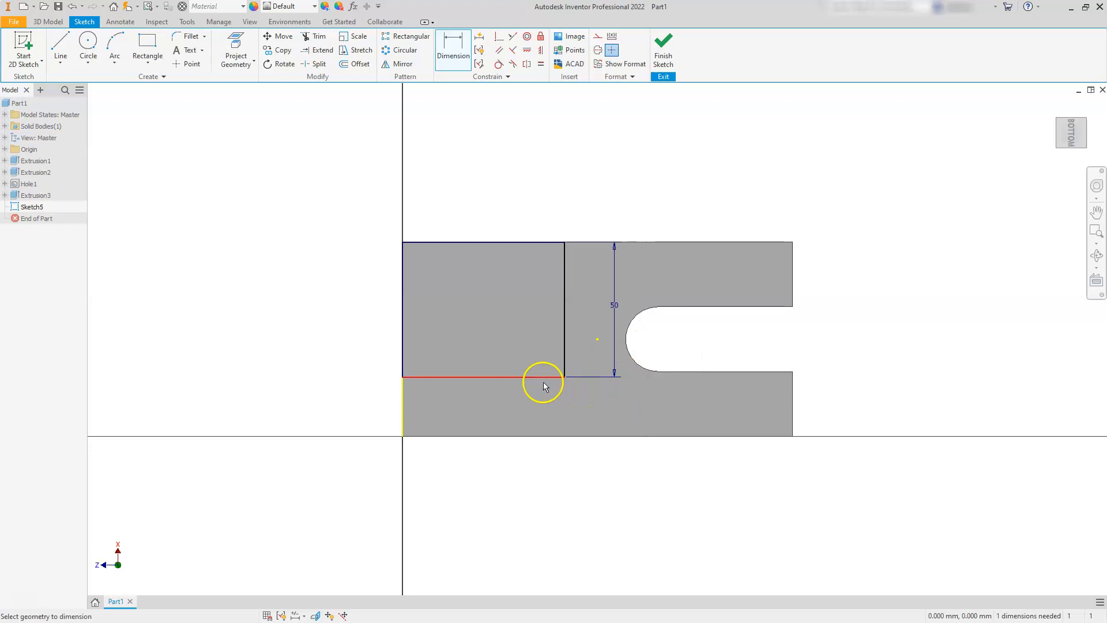
Dimension the rectangle's side along the base's length as 72 mm and finish the sketch
left_click(511, 378)
left_click(507, 408)
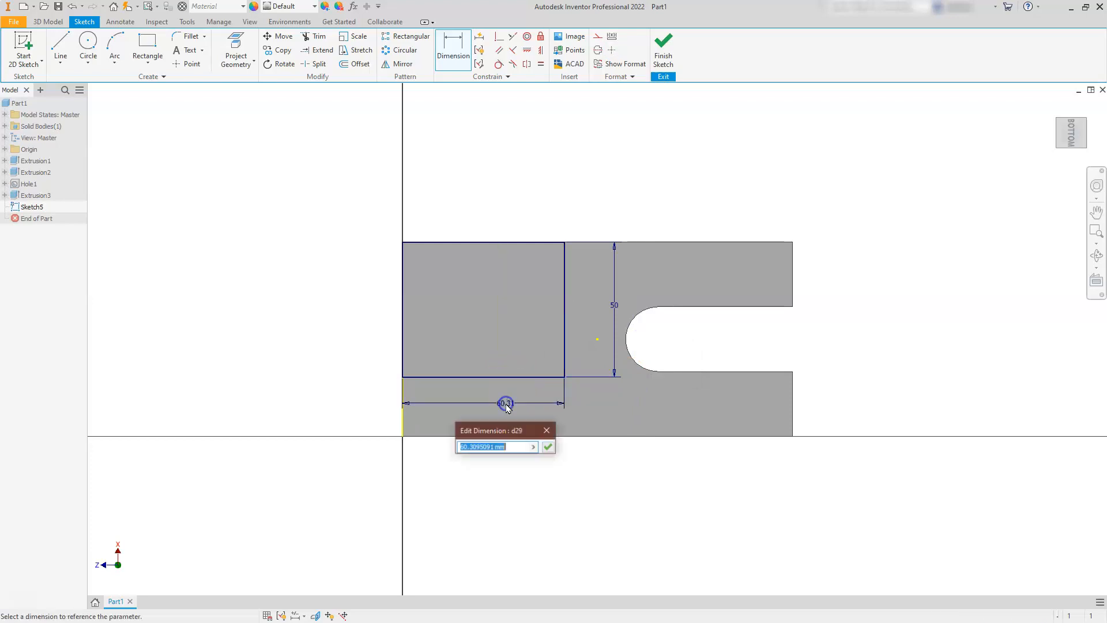
type("72")
key("Return")
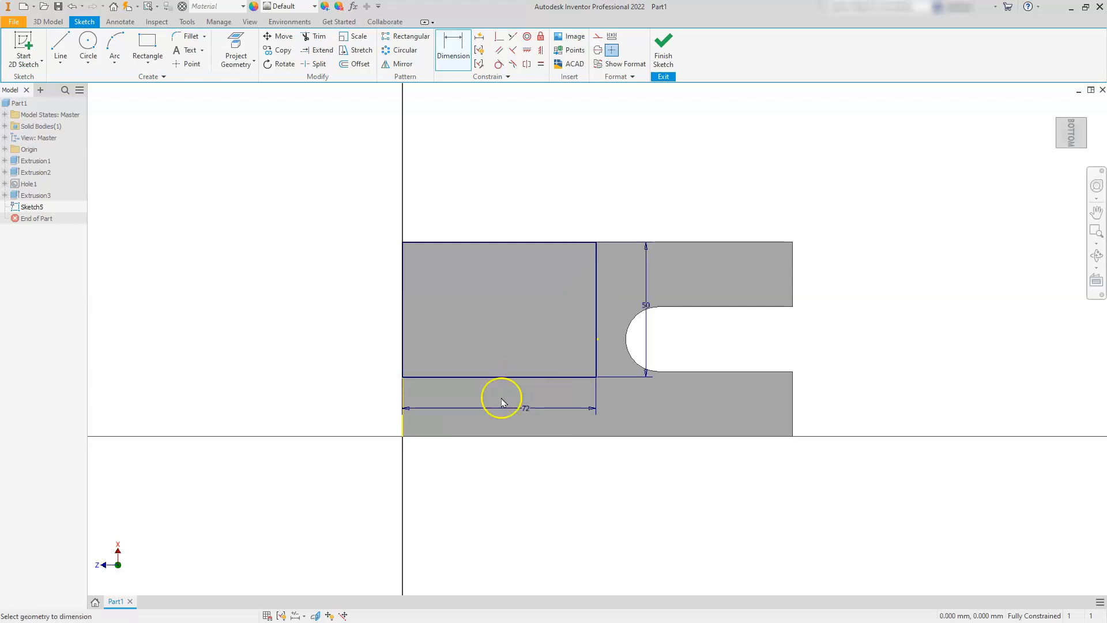
left_click(655, 56)
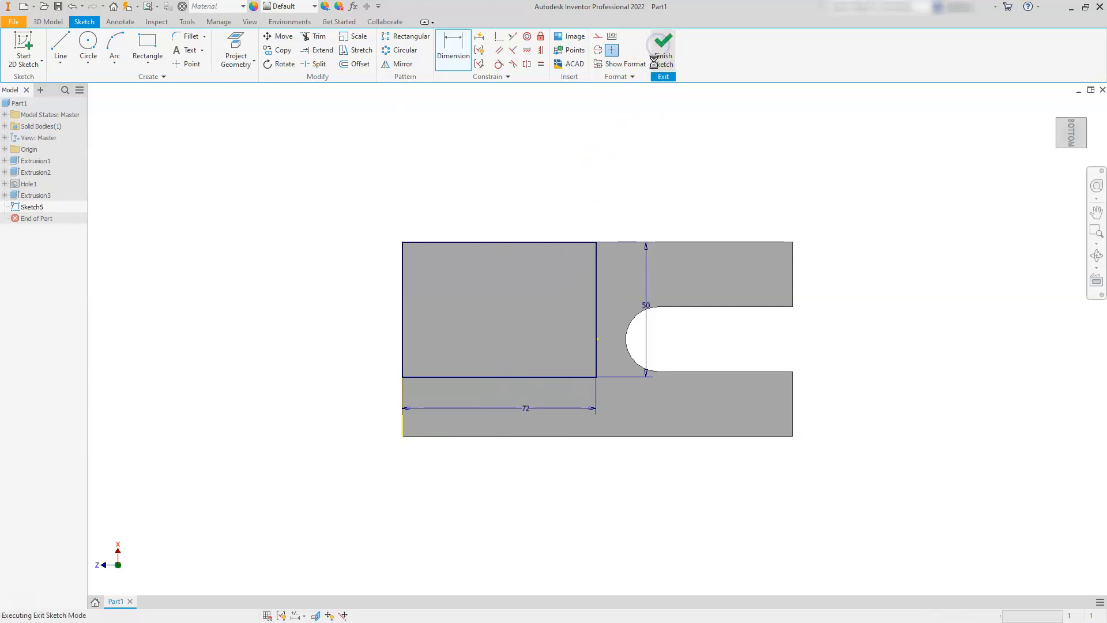
Extrude the underside rectangle as a 6 mm deep cut, with the direction flipped up into the base
left_click(1070, 122)
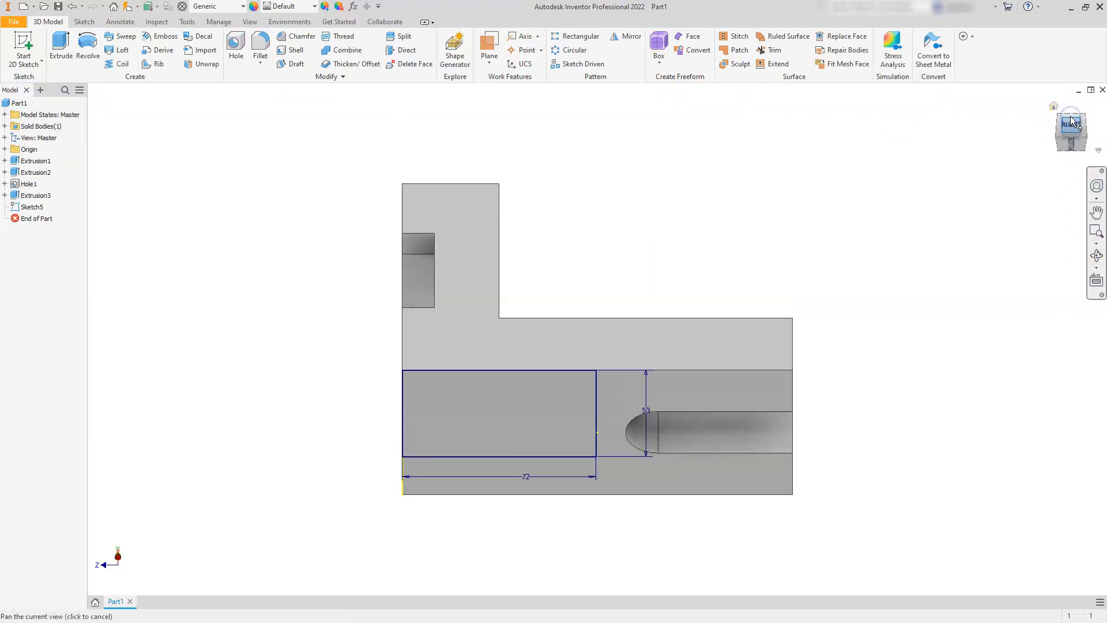
left_click(1059, 123)
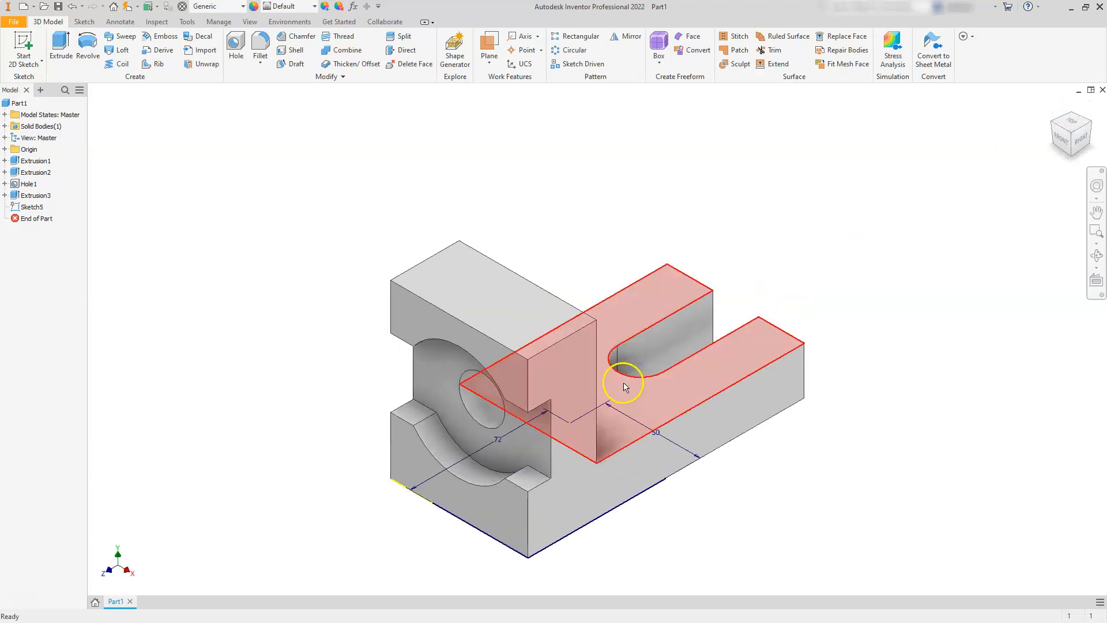
left_click(61, 47)
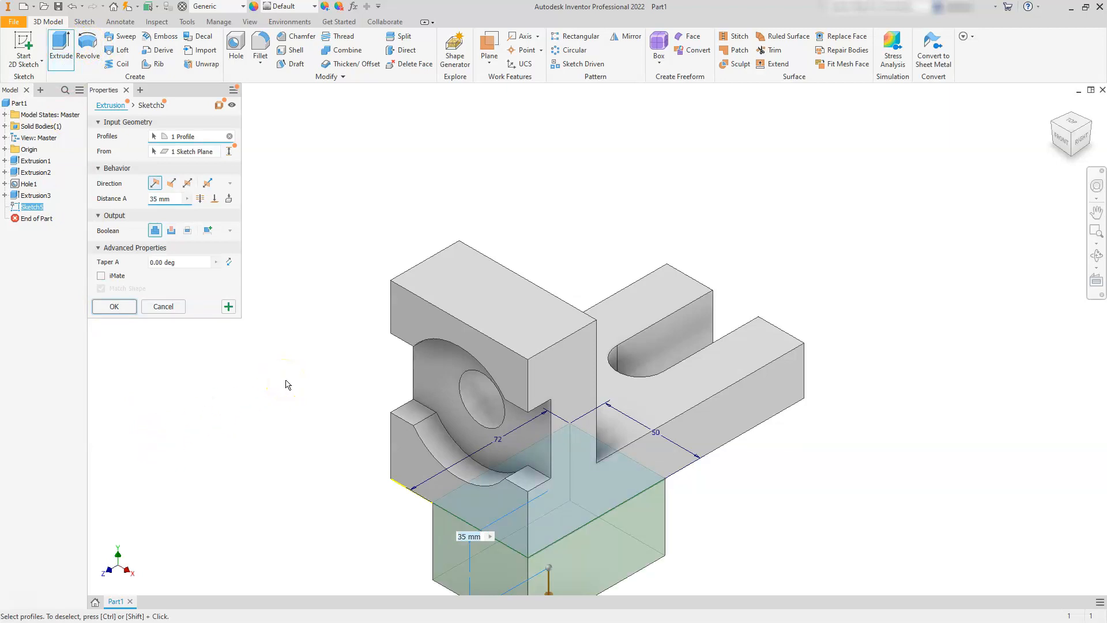
left_click(163, 199)
type("6")
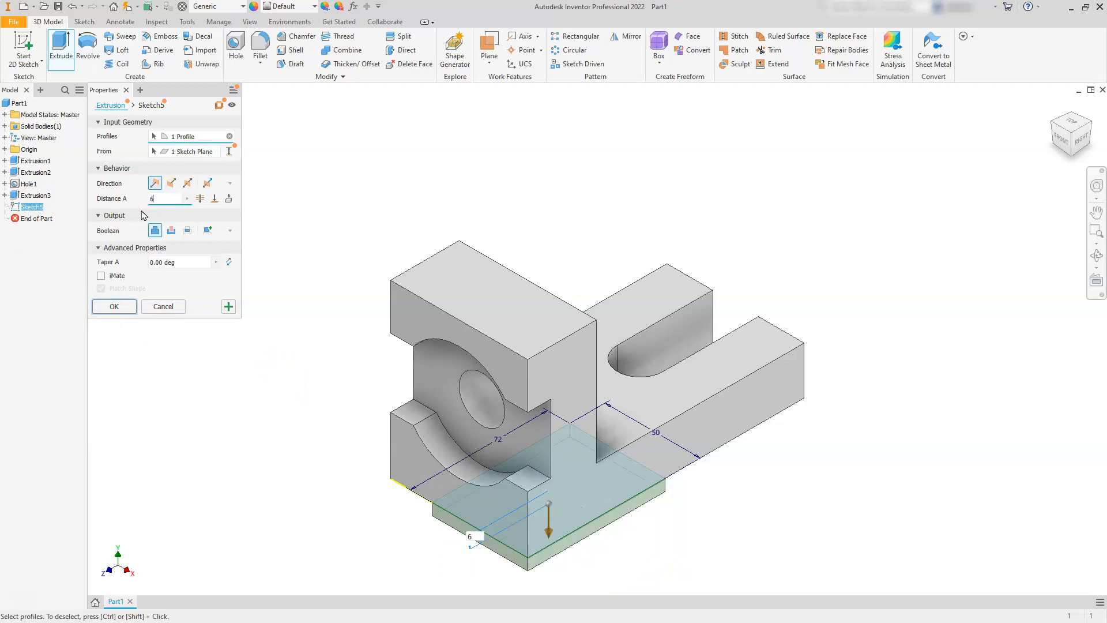
left_click(171, 183)
left_click(171, 231)
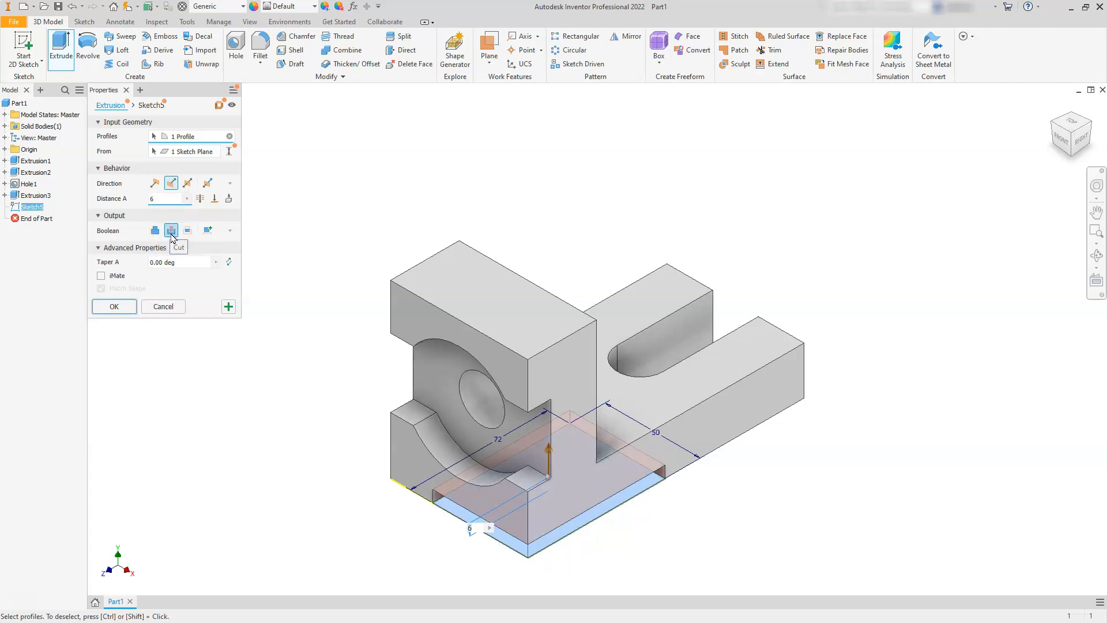
left_click(126, 306)
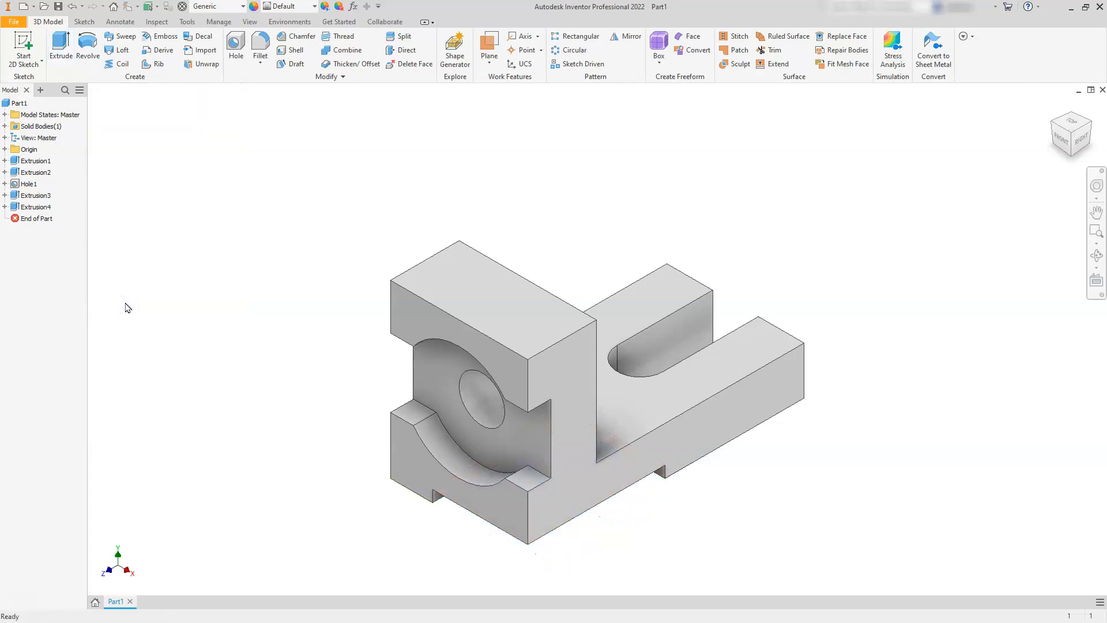